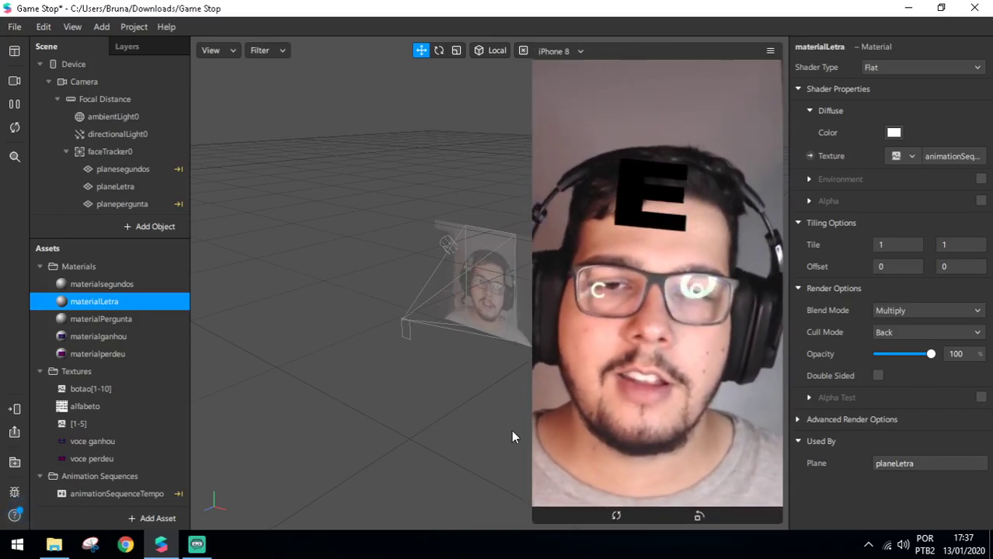
left_click_drag(511, 437, 533, 523)
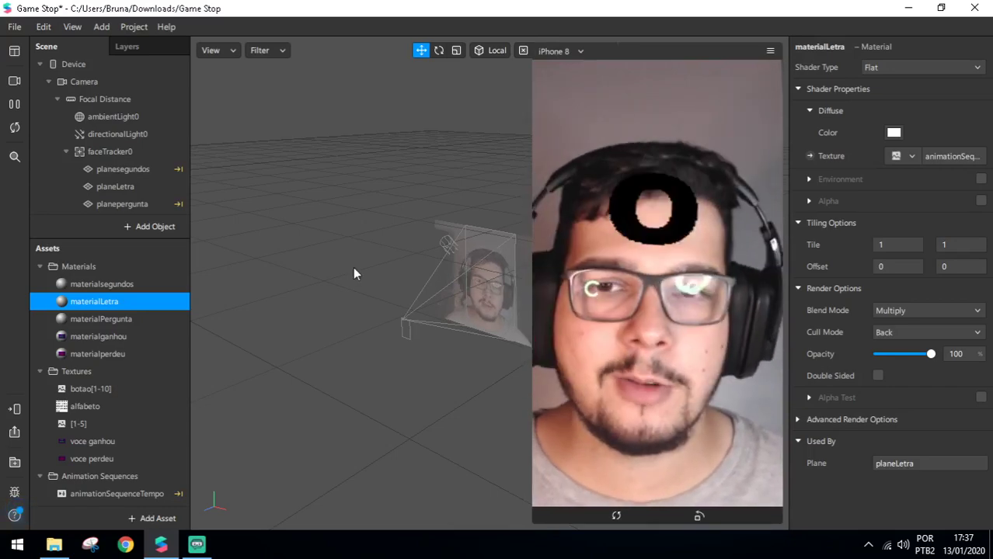
left_click(363, 272)
scroll(121, 406, "down", 2)
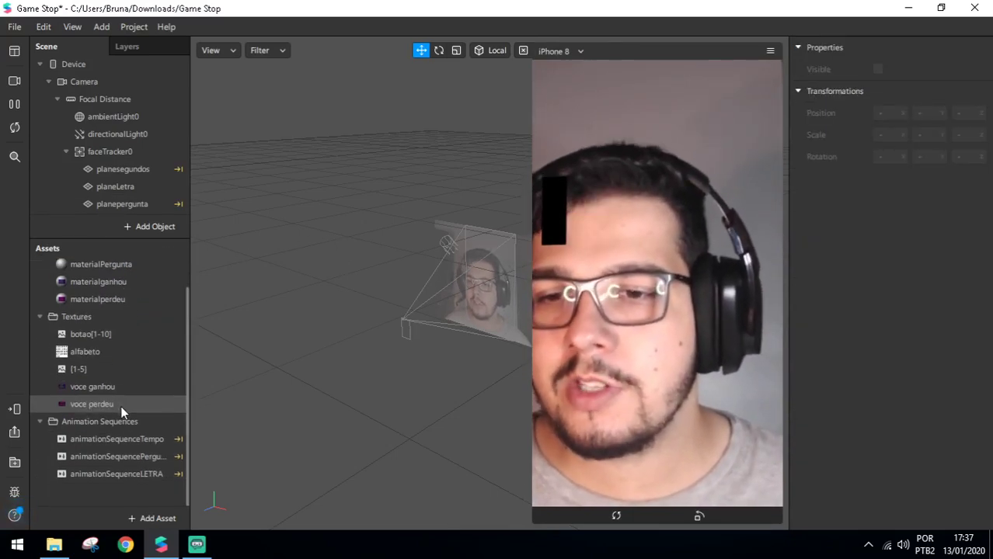
scroll(121, 405, "up", 2)
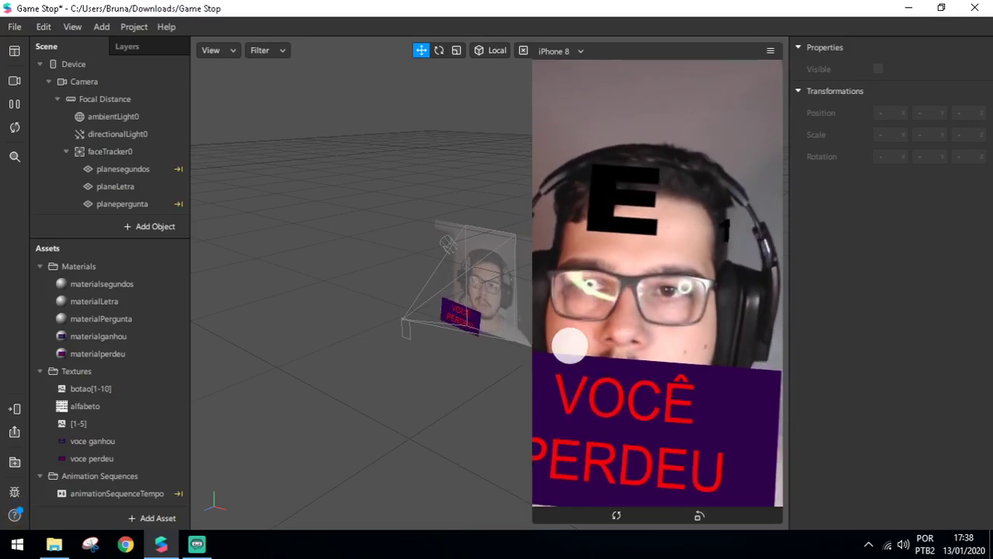
Save and close the Game Stop project and create a new blank project.
key("ctrl+s")
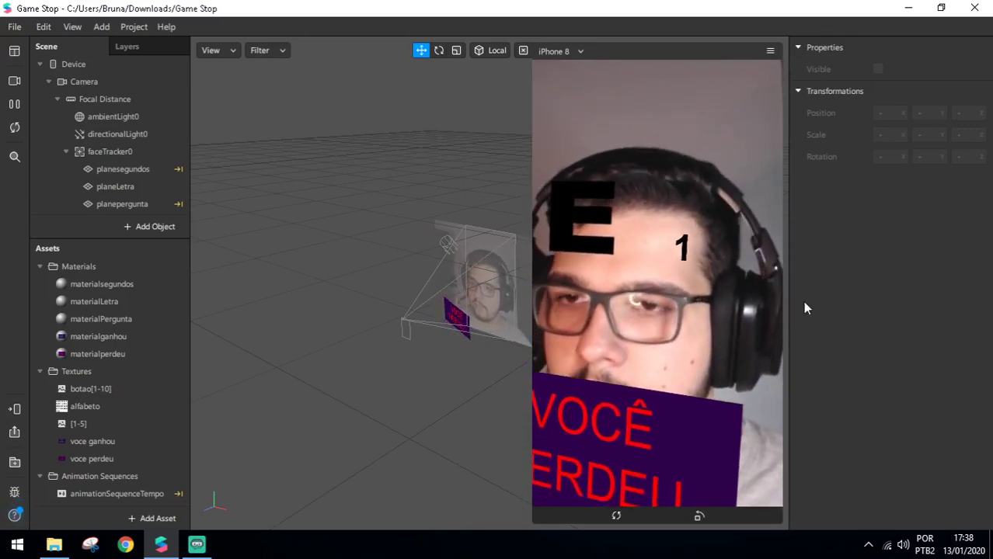
key("ctrl+w")
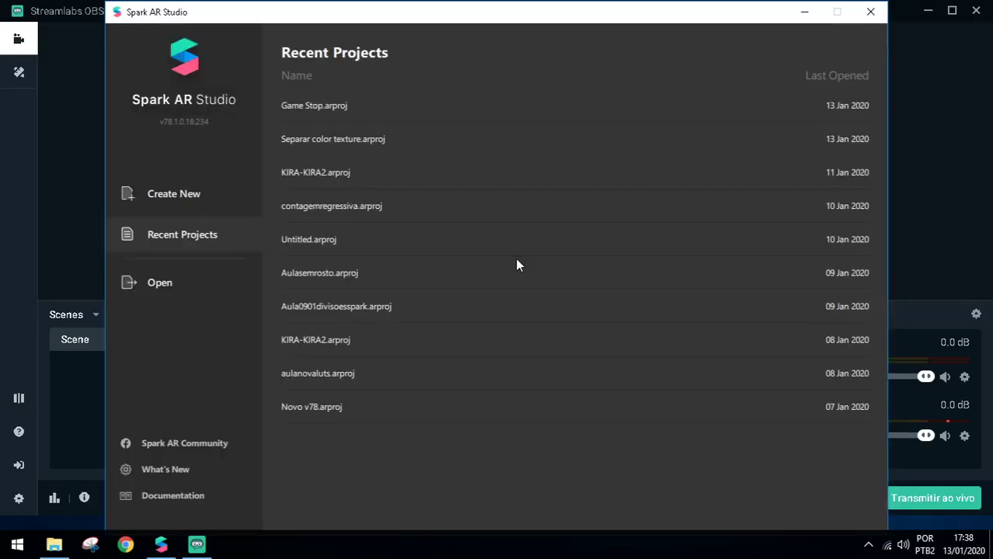
left_click(180, 195)
left_click(363, 179)
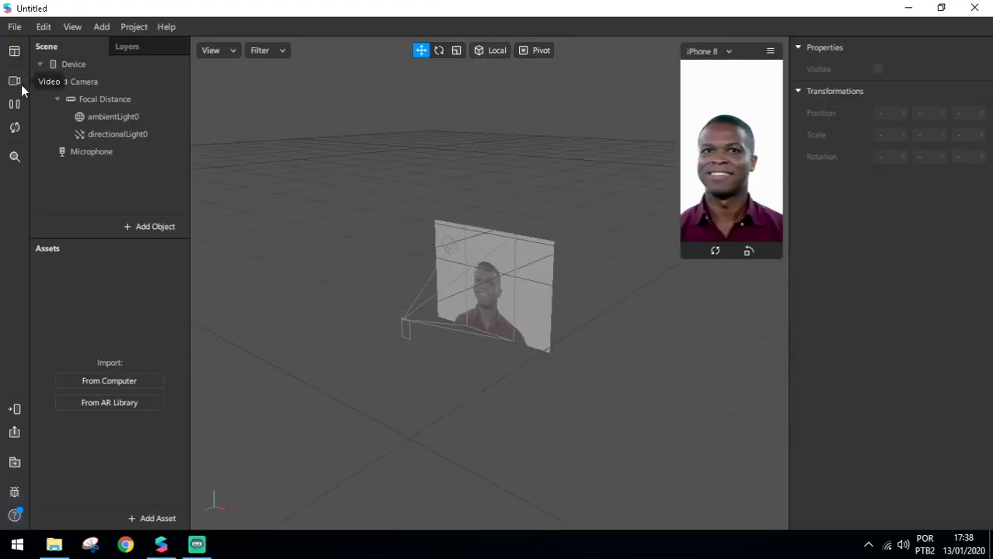
Switch the preview video to the live webcam and enlarge the iPhone 8 preview.
left_click(17, 83)
left_click(67, 107)
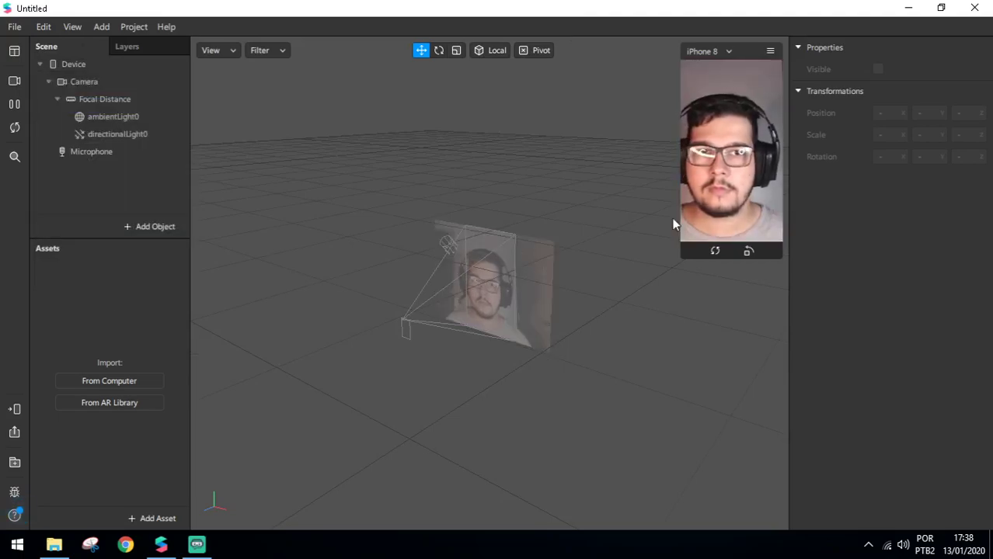
left_click_drag(680, 258, 588, 423)
Add a plane under Focal Distance and duplicate it twice to have three planes.
right_click(109, 184)
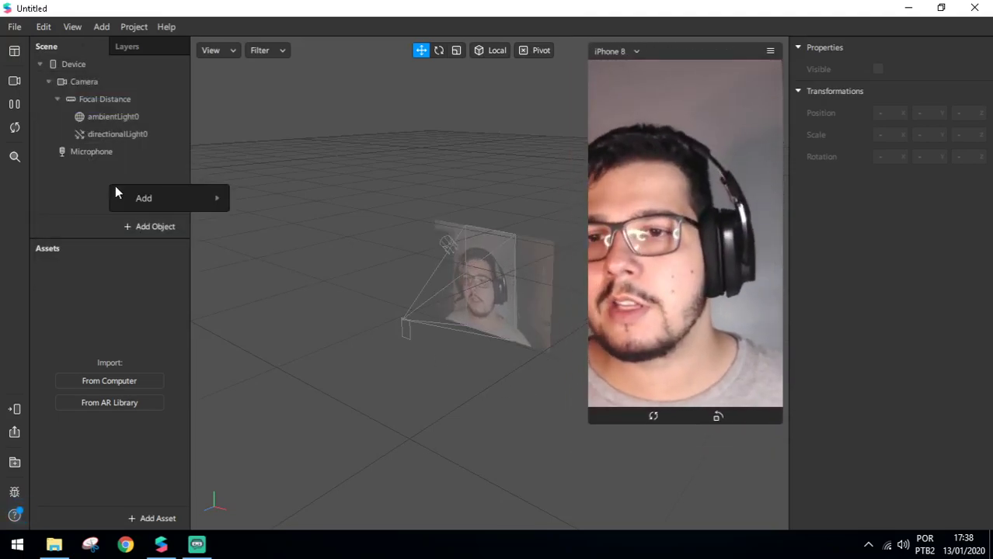
mouse_move(203, 198)
left_click(287, 202)
left_click(113, 154)
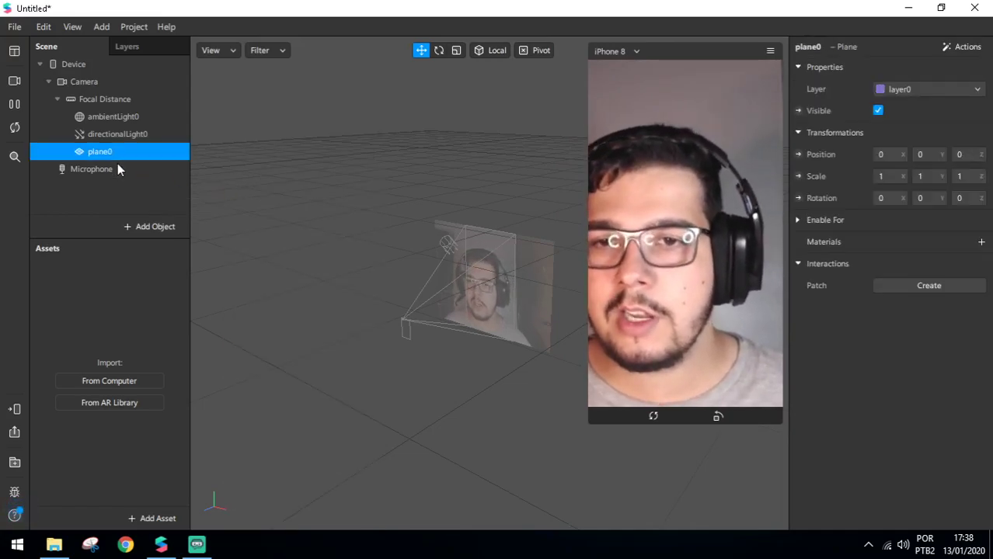
key("ctrl+d")
key("ctrl+d")
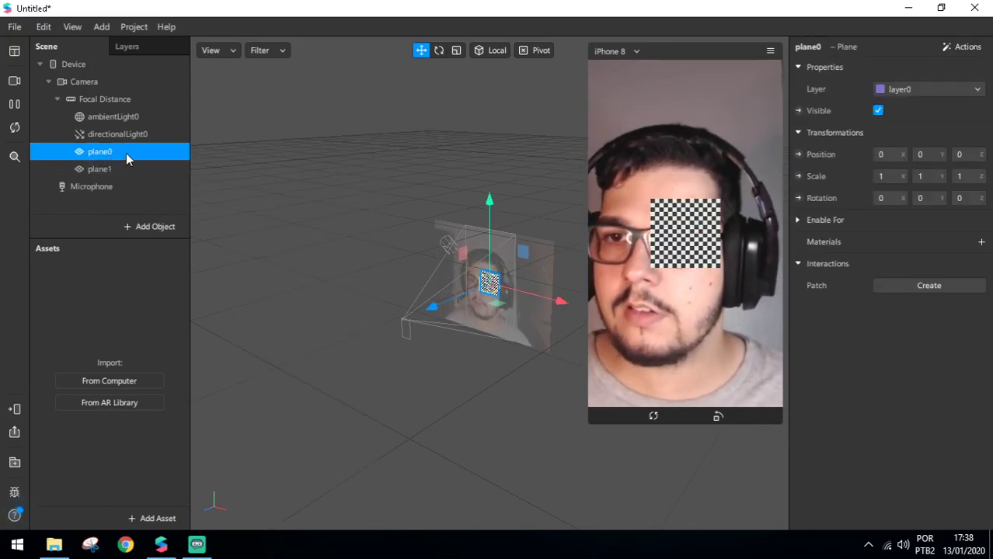
Rename plane0 as planealfabeto.
double_click(128, 152)
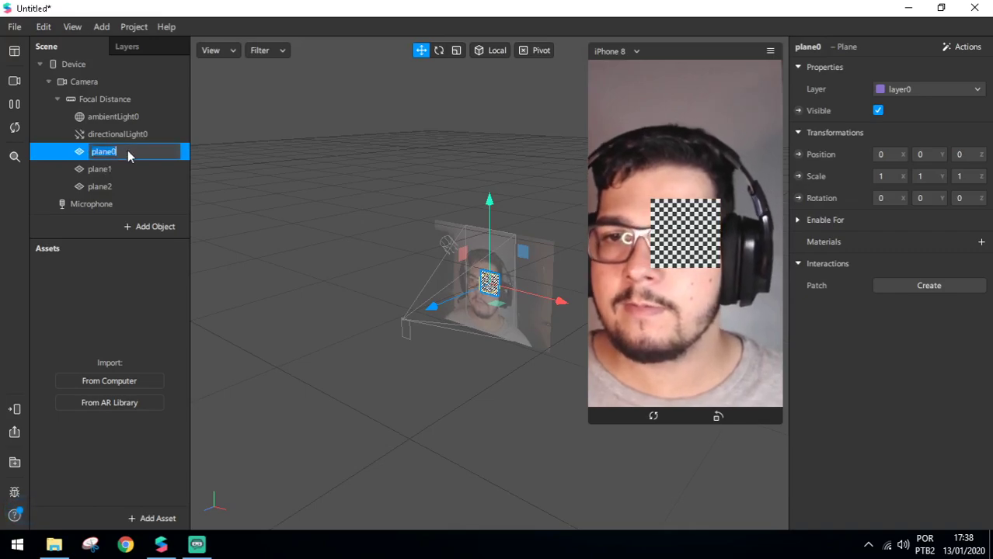
key("BackSpace")
type("a")
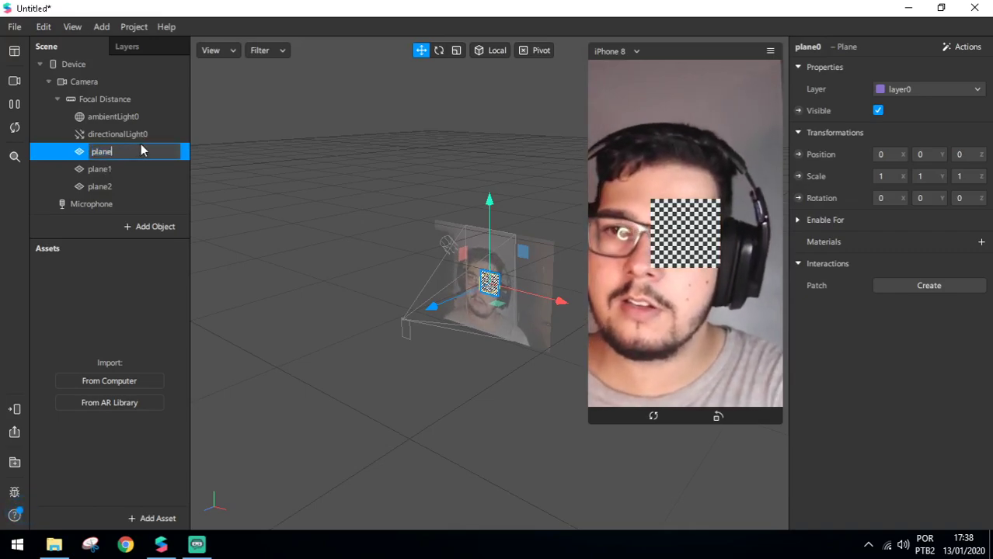
type("lfabeto")
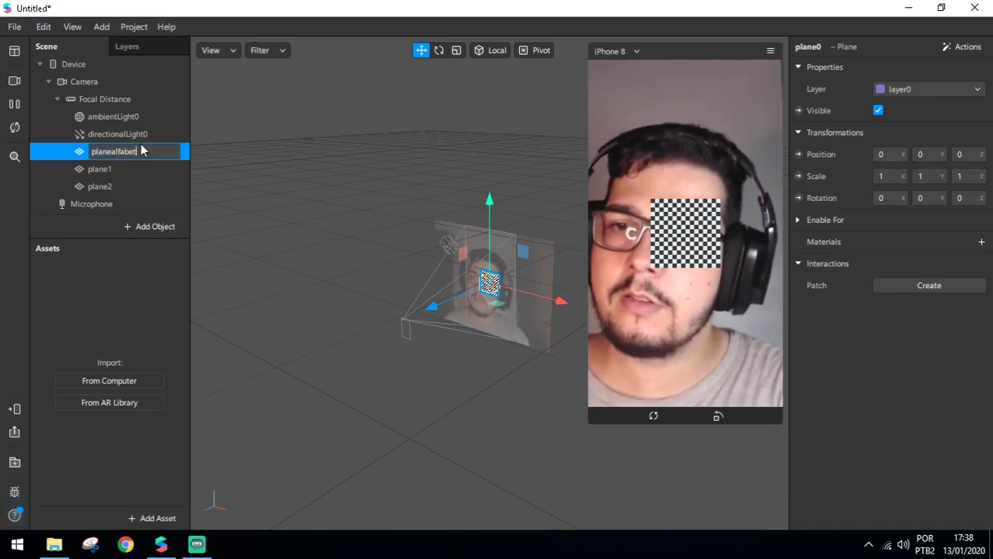
key("Return")
Rename plane1 as planecontagem and plane2 as planepergunta.
left_click(128, 167)
double_click(136, 166)
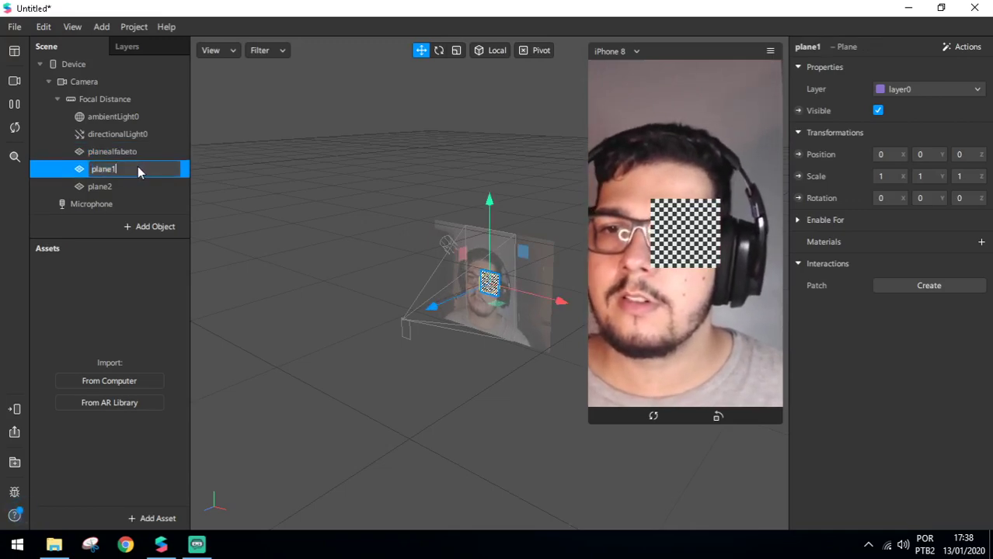
key("BackSpace")
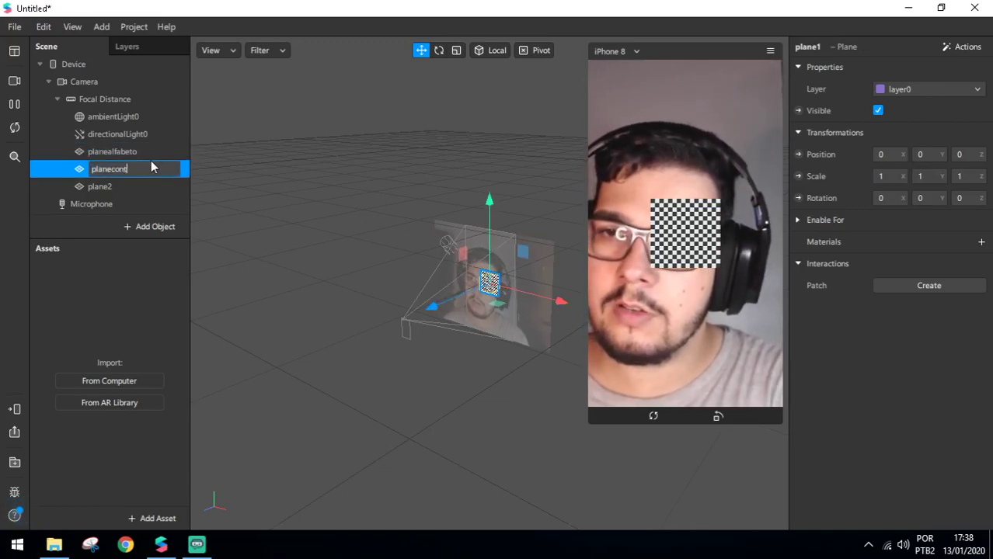
double_click(129, 189)
key("BackSpace")
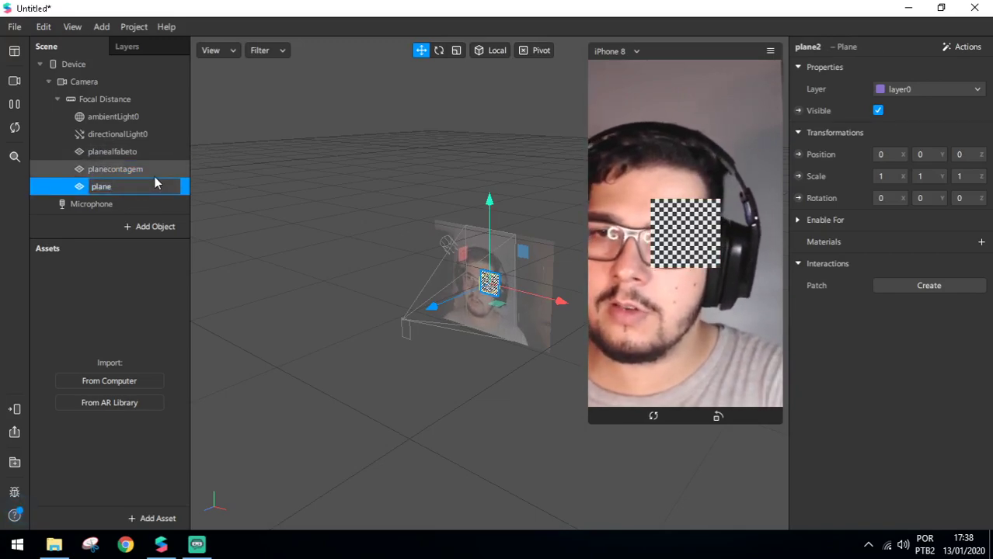
type("pergunta")
key("Return")
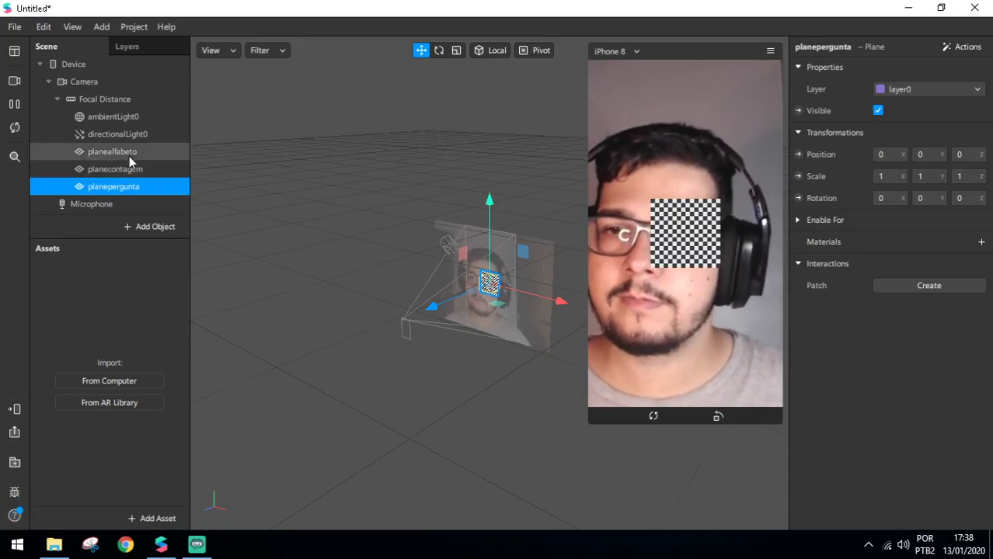
Raise planealfabeto to about Y 0,080 and move planecontagem beside it at about X -0,10 and Y 0,083.
left_click(129, 153)
mouse_move(489, 200)
left_mouse_down()
mouse_move(500, 156)
mouse_move(493, 181)
left_mouse_up()
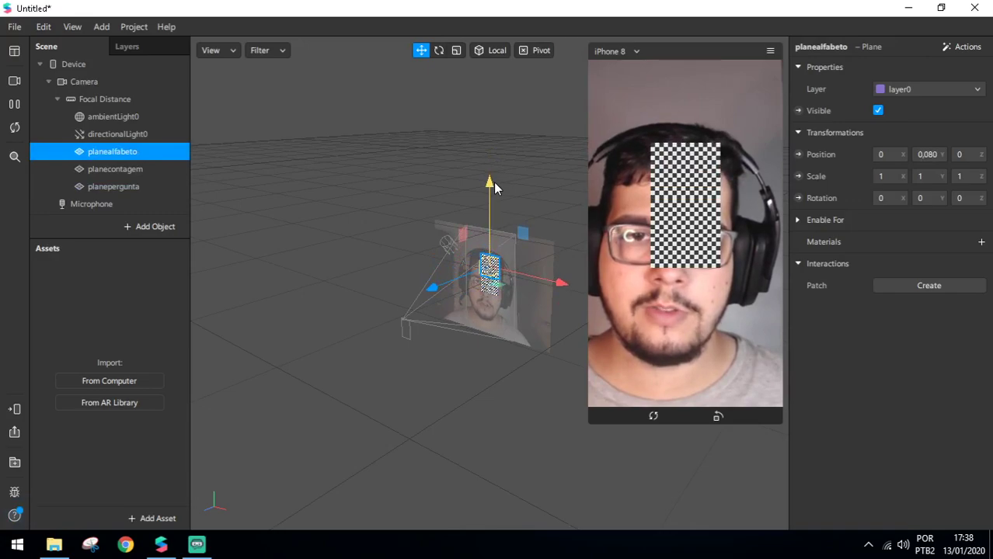
left_click(147, 169)
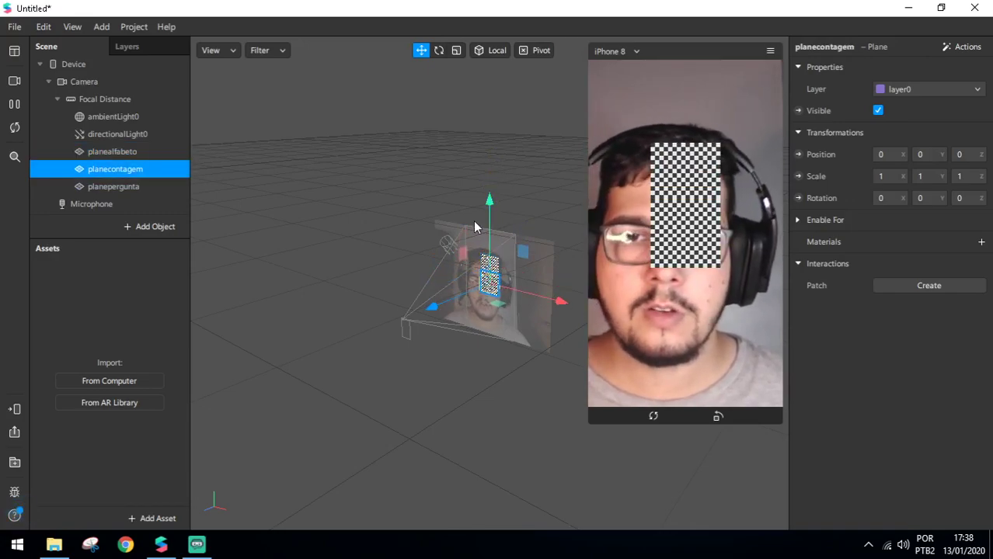
left_click_drag(488, 202, 490, 183)
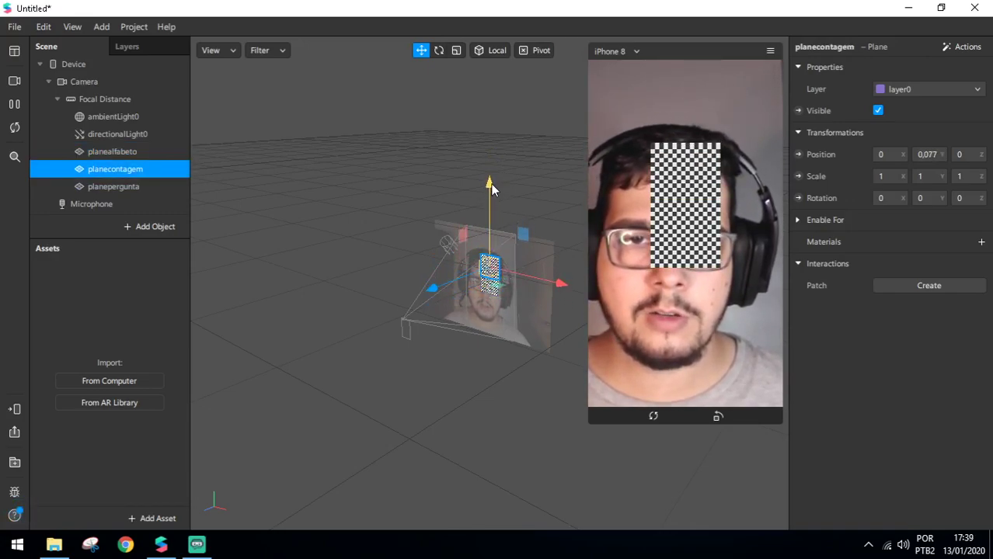
left_click_drag(559, 282, 526, 281)
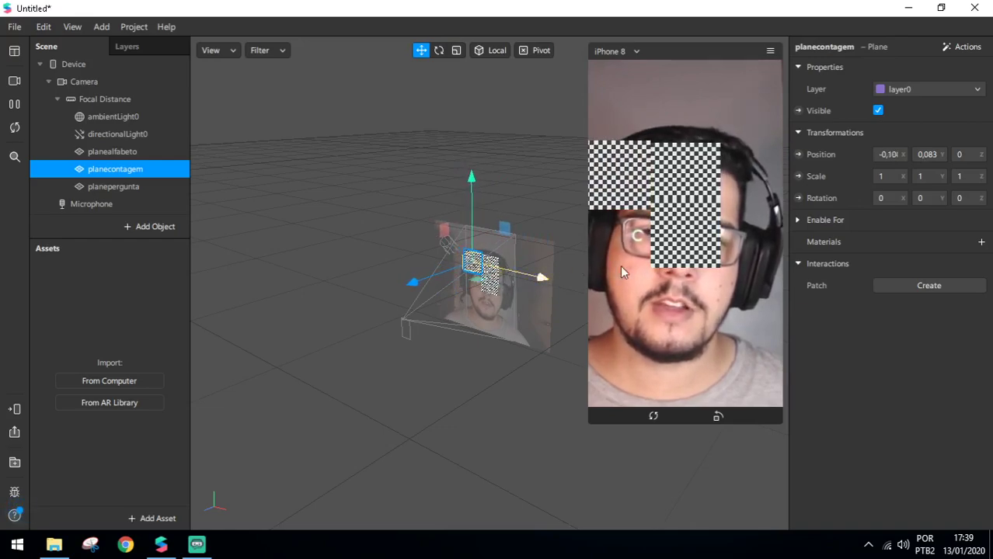
Set the X and Y scale of planecontagem to 0,5.
left_click(905, 177)
type("0")
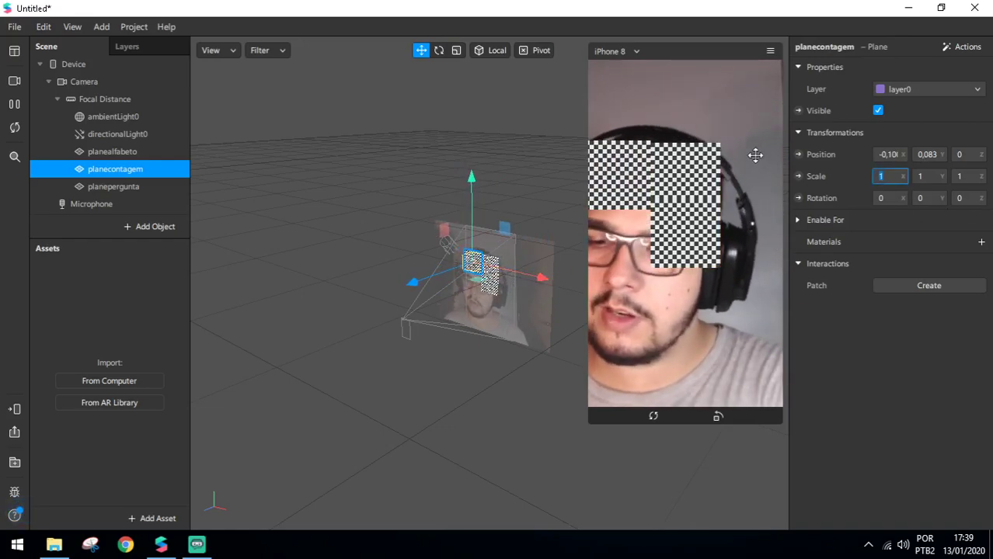
type(",5")
key("Return")
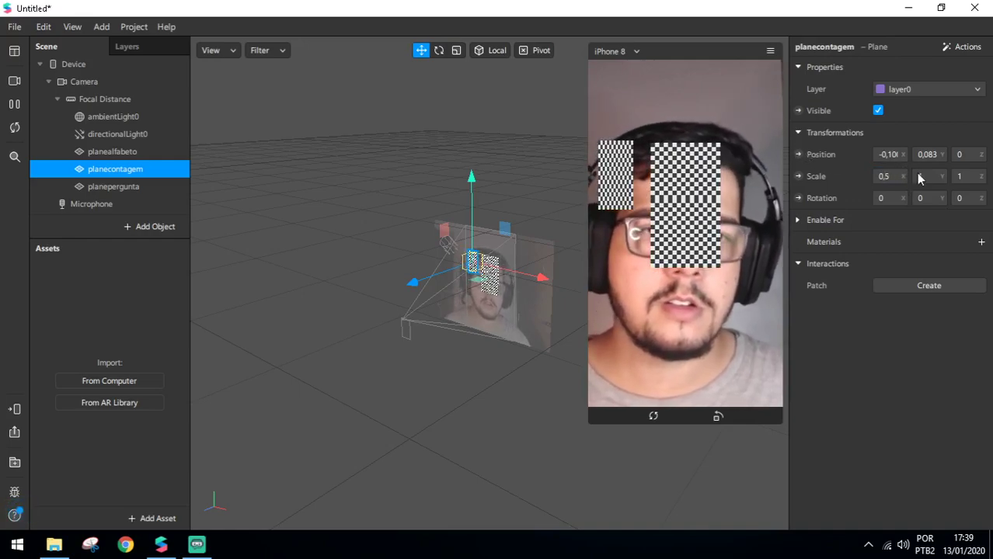
type("0,5")
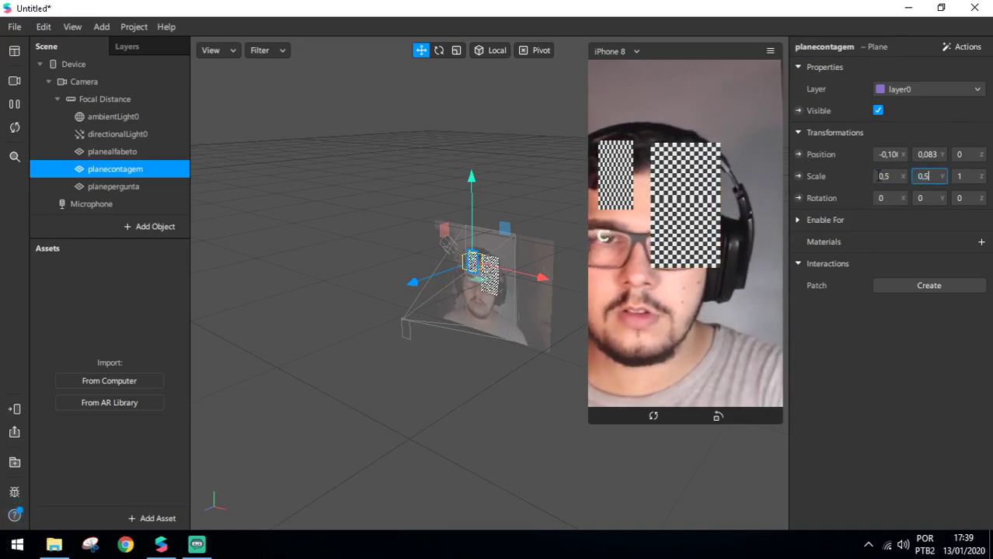
key("Return")
Shift planecontagem closer to planealfabeto at about X -0,07 and lower planepergunta to about Y -0,17.
left_click_drag(538, 278, 549, 282)
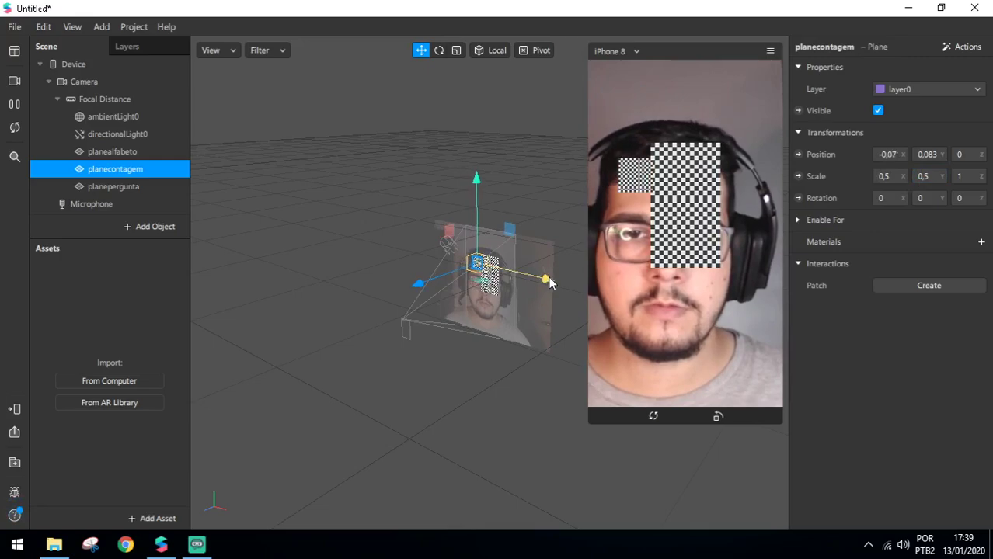
left_click(125, 186)
left_click_drag(489, 214, 483, 247)
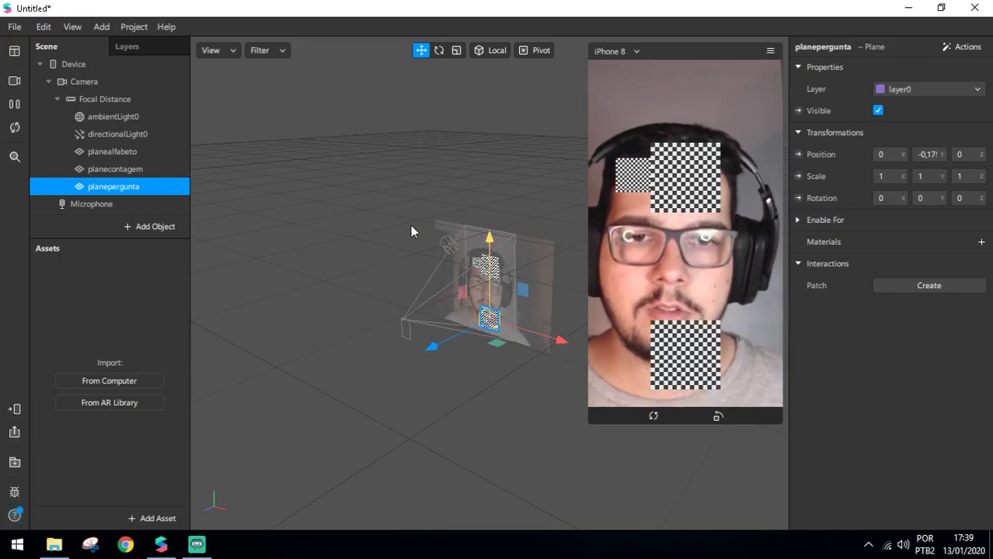
Assign a new material to planealfabeto and bring up the material's properties.
left_click(134, 152)
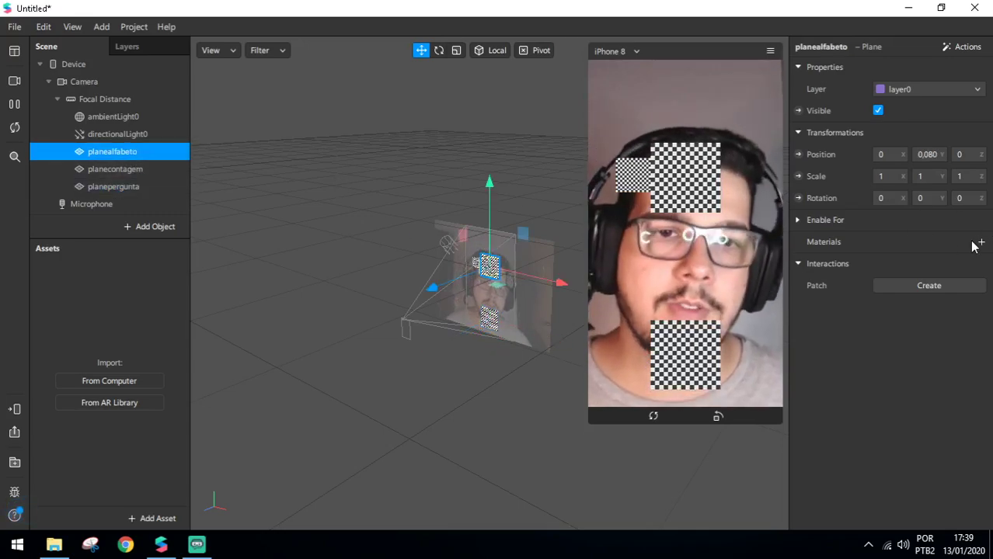
left_click(980, 242)
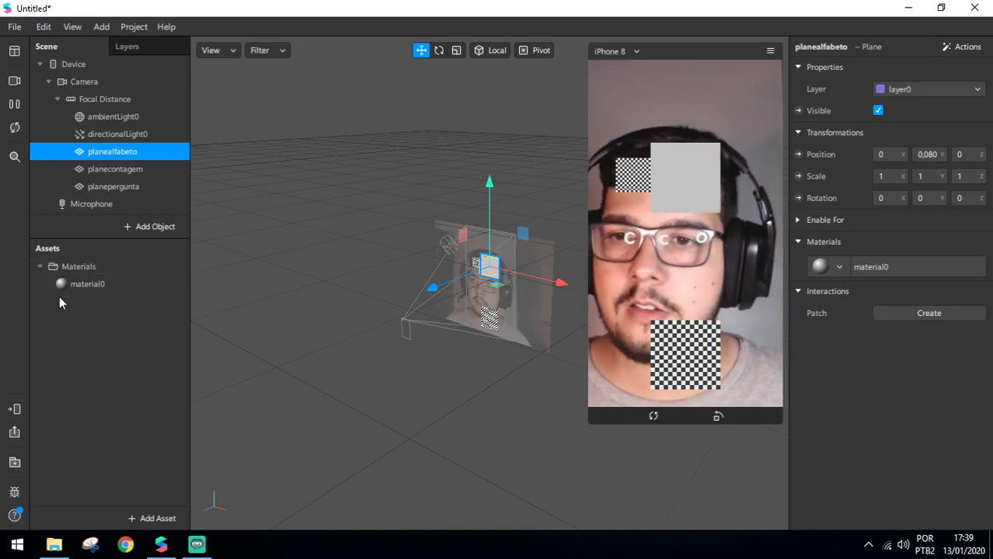
left_click(107, 281)
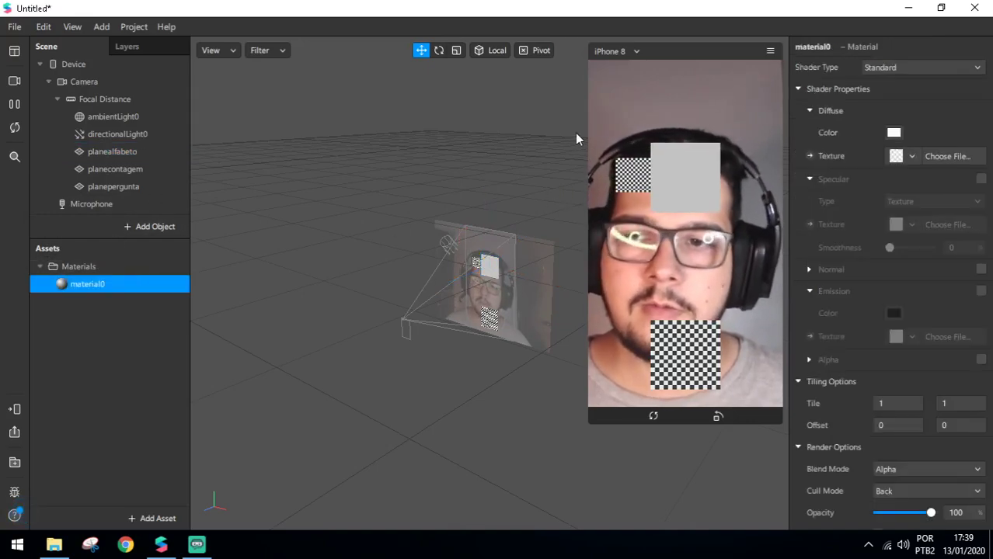
Set the new material's shader type to Flat and disable its Use Depth Test and Write to Depth options.
left_click(899, 71)
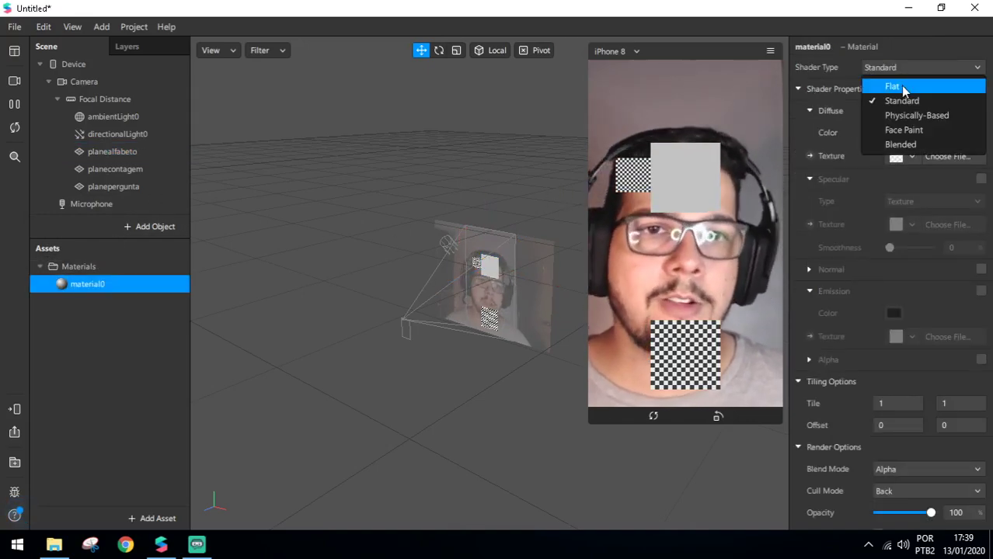
left_click(900, 85)
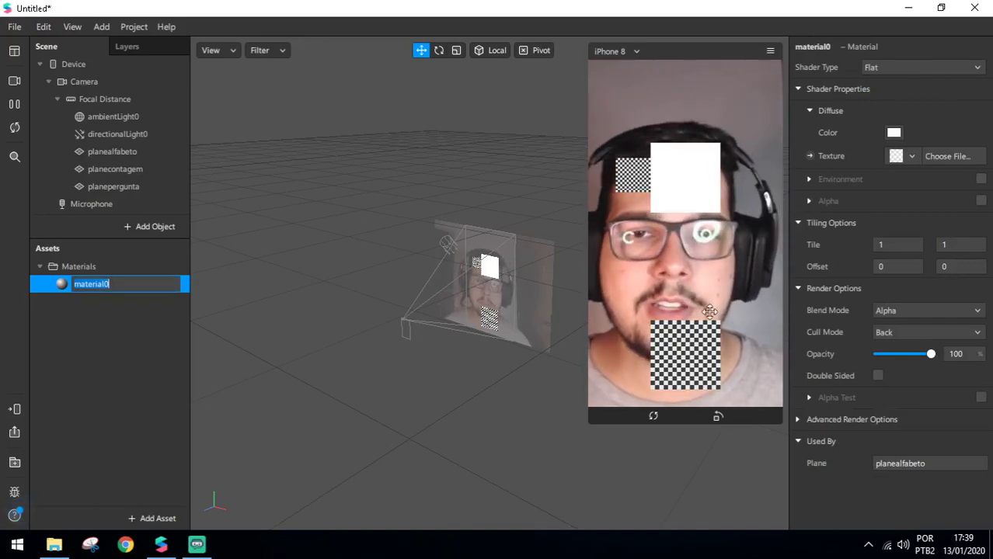
left_click(798, 420)
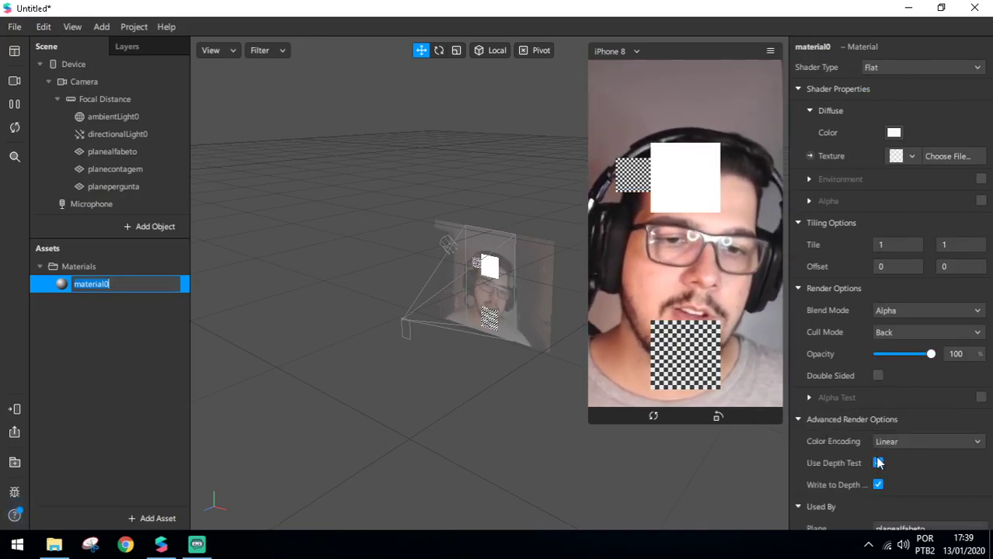
left_click(117, 302)
Rename the material as materialalfabeto.
left_click(127, 284)
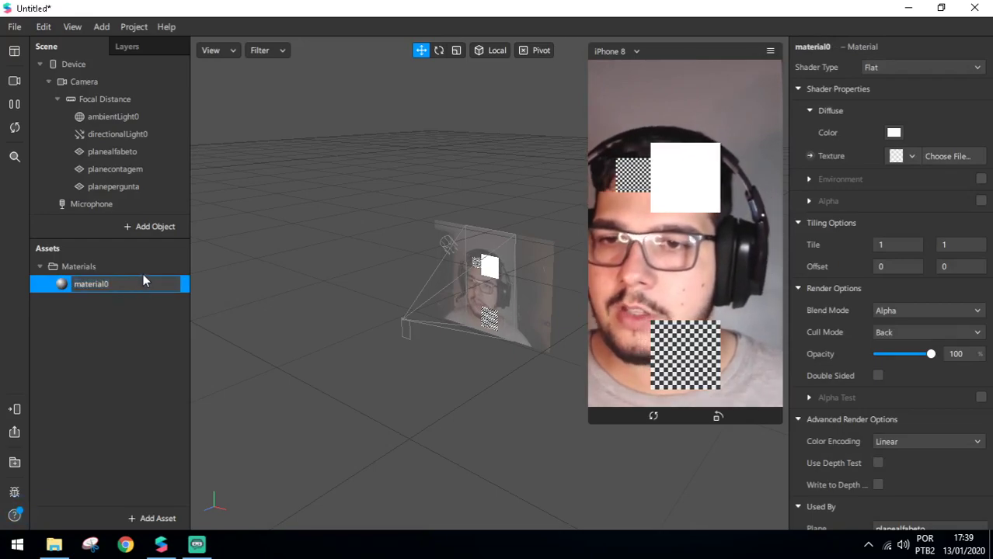
left_click(145, 278)
key("BackSpace")
type("alfabeto")
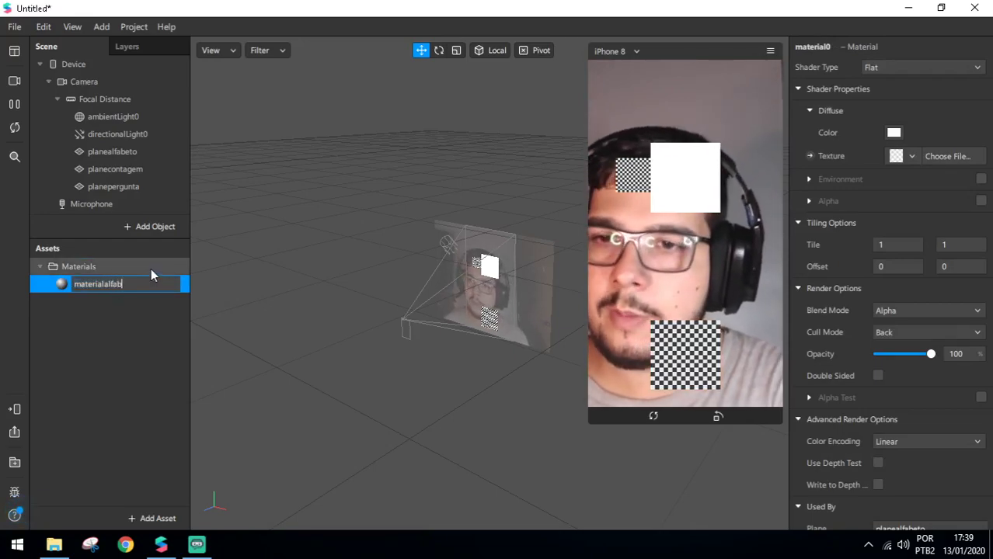
key("Return")
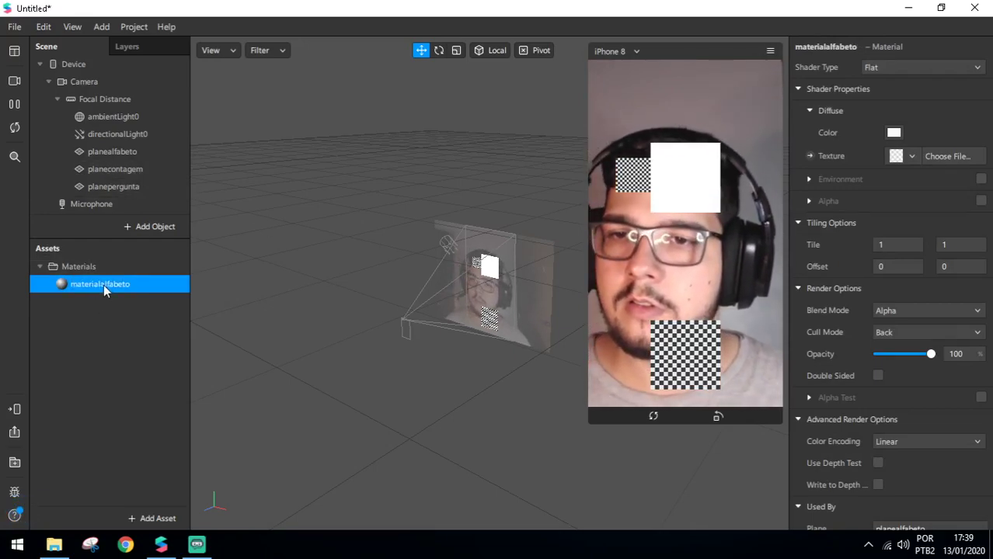
Duplicate materialalfabeto twice and rename the first copy as materialcontagem.
key("ctrl+d")
key("ctrl+d")
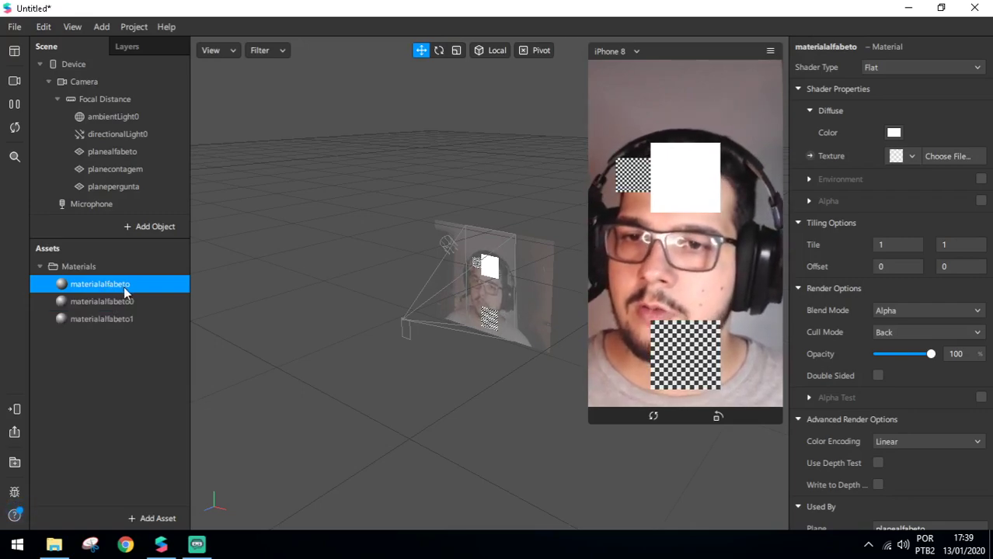
double_click(113, 302)
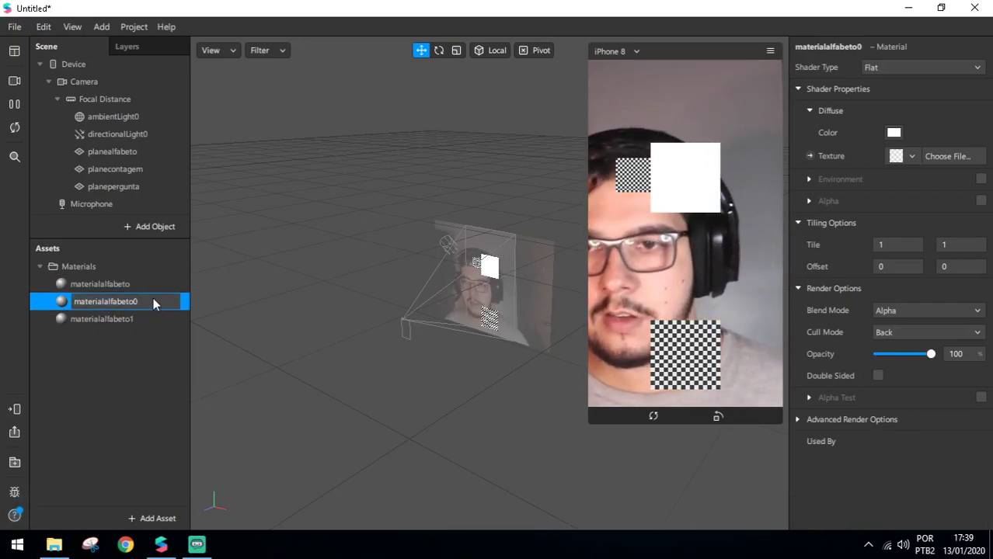
key("BackSpace")
key("BackSpace")
key("BackSpace")
key("BackSpace")
key("BackSpace")
key("BackSpace")
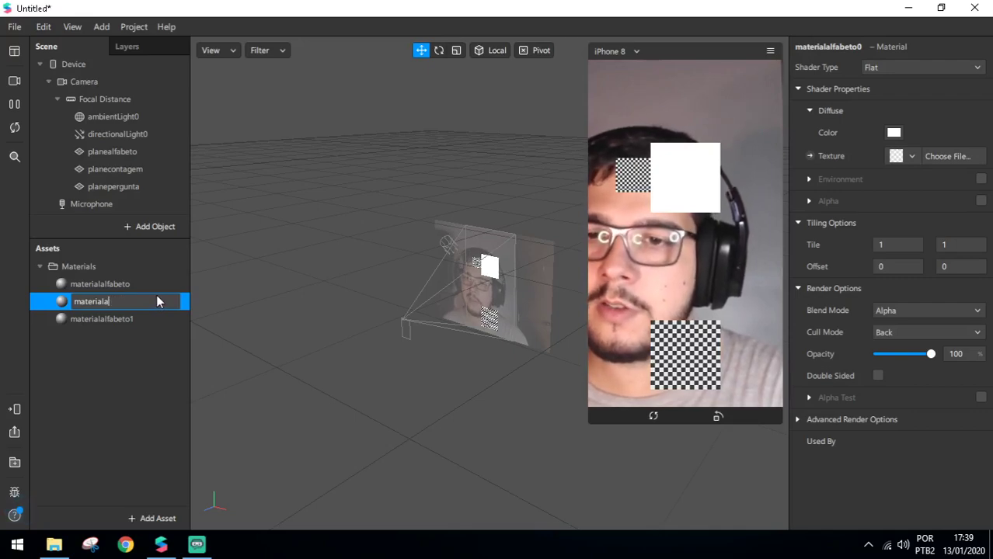
type("contagem")
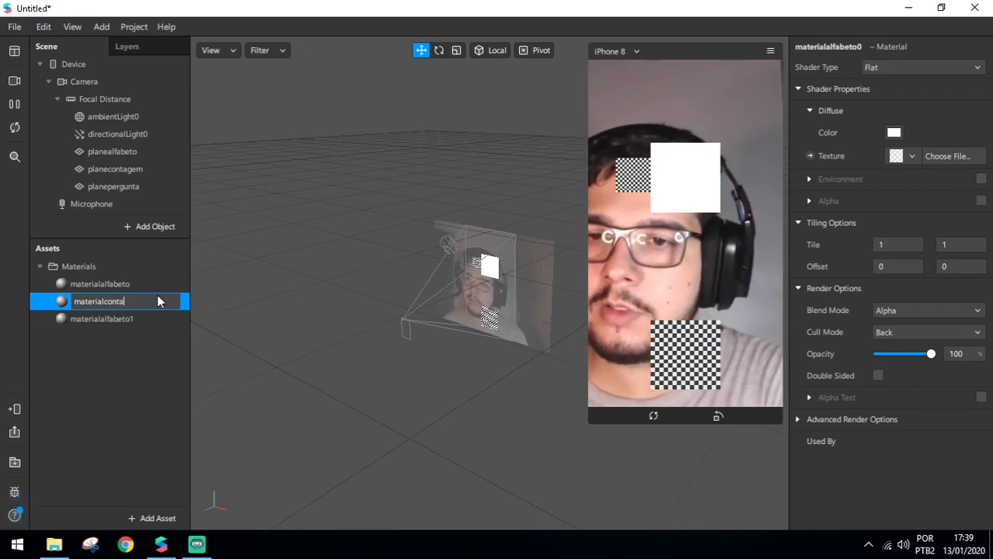
key("Return")
Rename the second copy of the alphabet material as materialpergunta.
double_click(145, 319)
key("BackSpace")
key("BackSpace")
key("BackSpace")
key("BackSpace")
key("BackSpace")
key("BackSpace")
key("BackSpace")
key("BackSpace")
key("BackSpace")
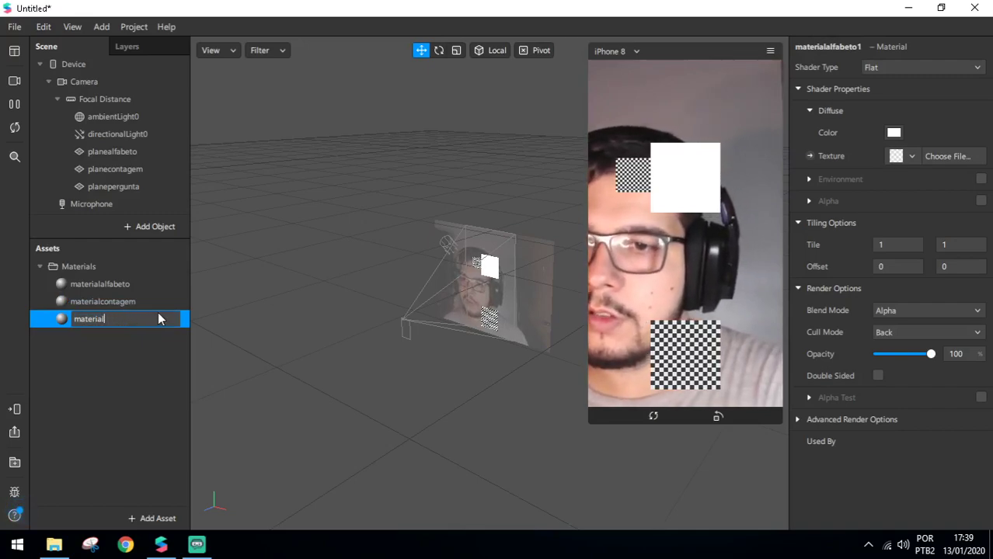
type("pergunta")
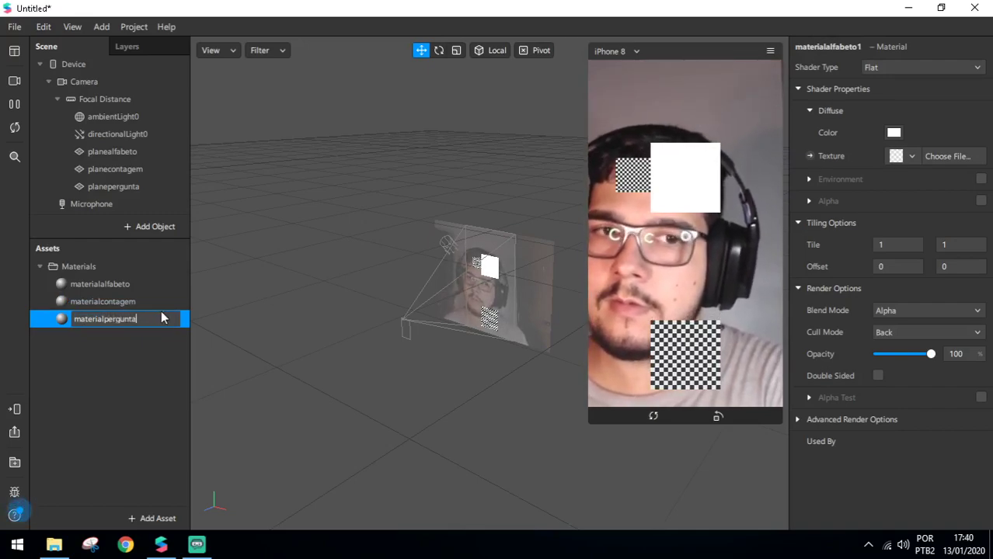
key("Return")
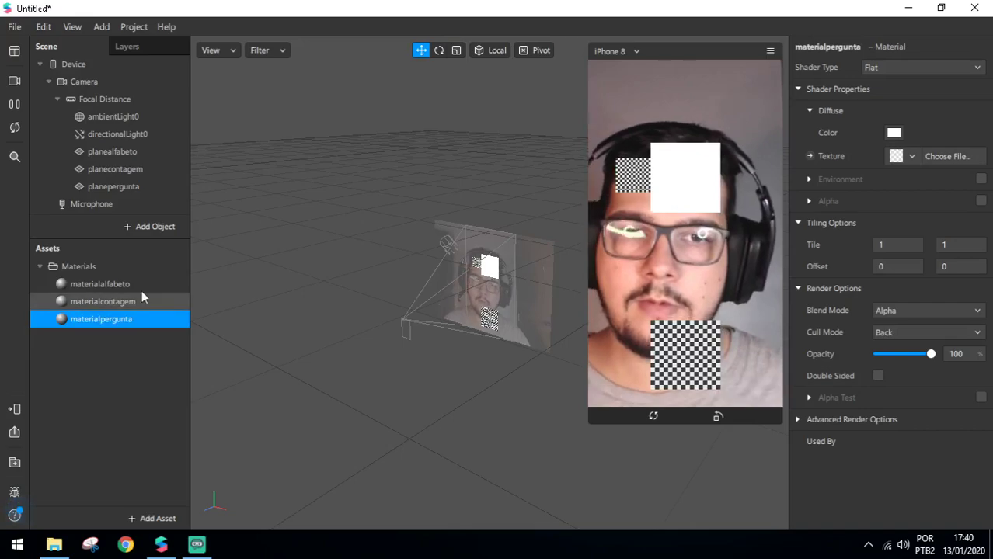
Assign materialcontagem to planecontagem and materialpergunta to planepergunta, and slightly enlarge the phone preview.
left_click(91, 170)
left_click(980, 241)
left_click(967, 287)
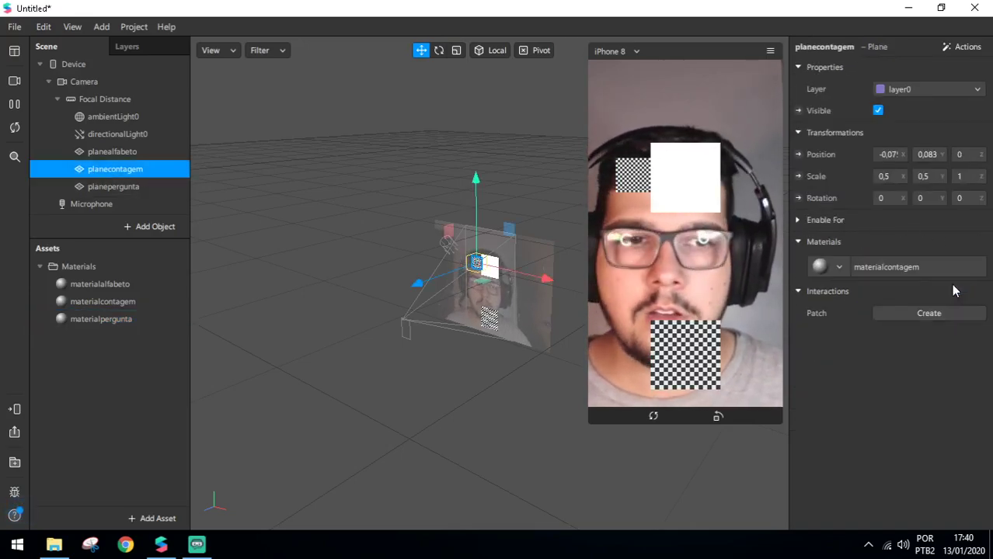
left_click(114, 187)
left_click(981, 242)
left_click(932, 304)
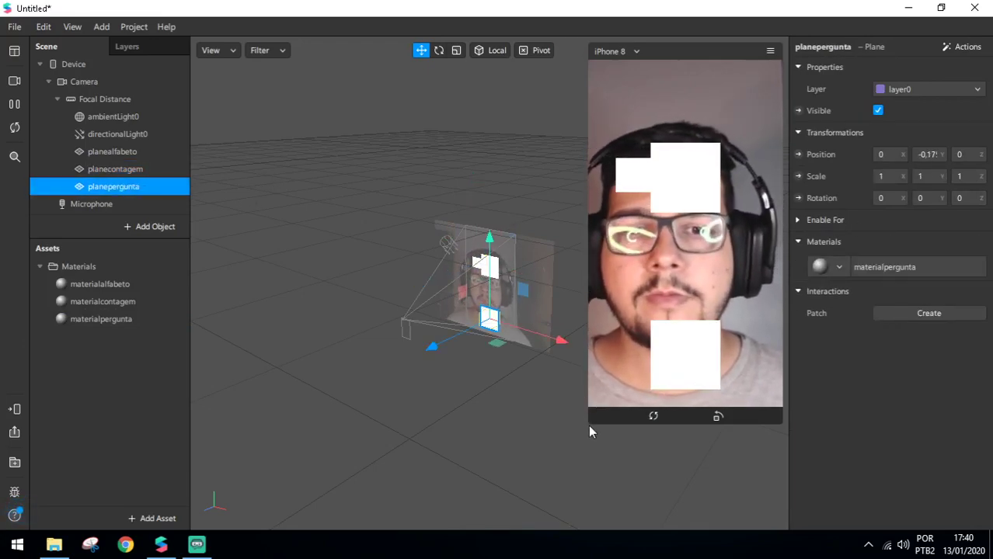
left_click_drag(588, 425, 581, 437)
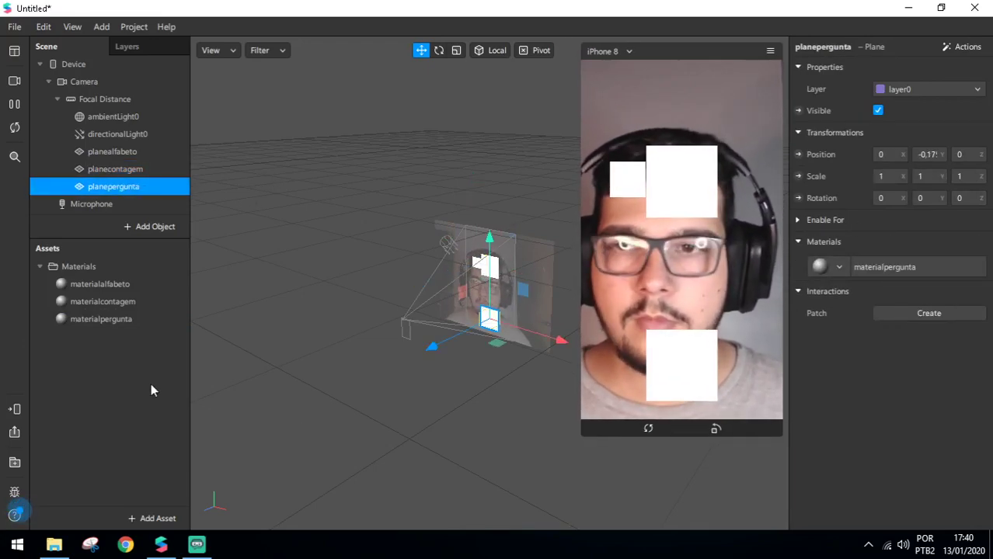
Create a new animation sequence as the diffuse texture of materialalfabeto.
left_click(112, 283)
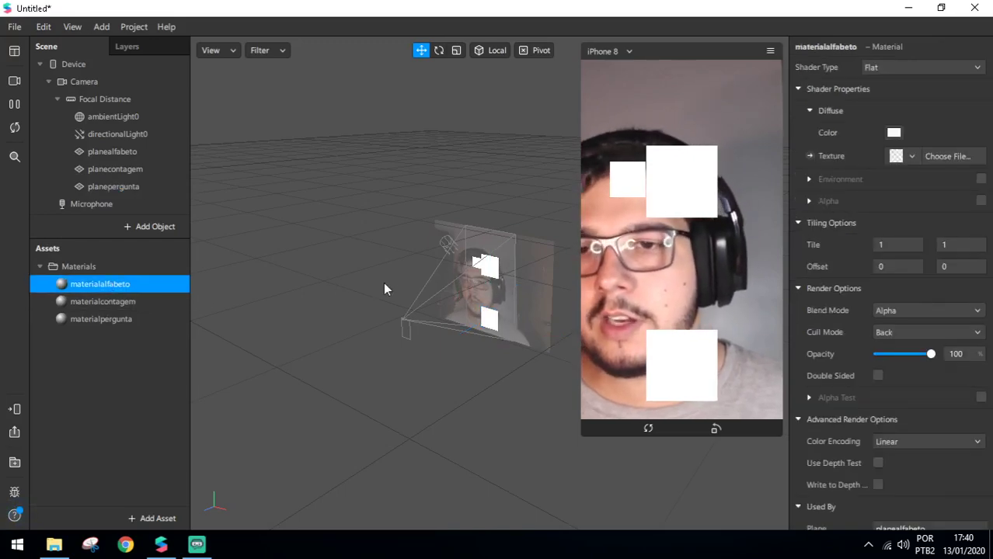
left_click(911, 158)
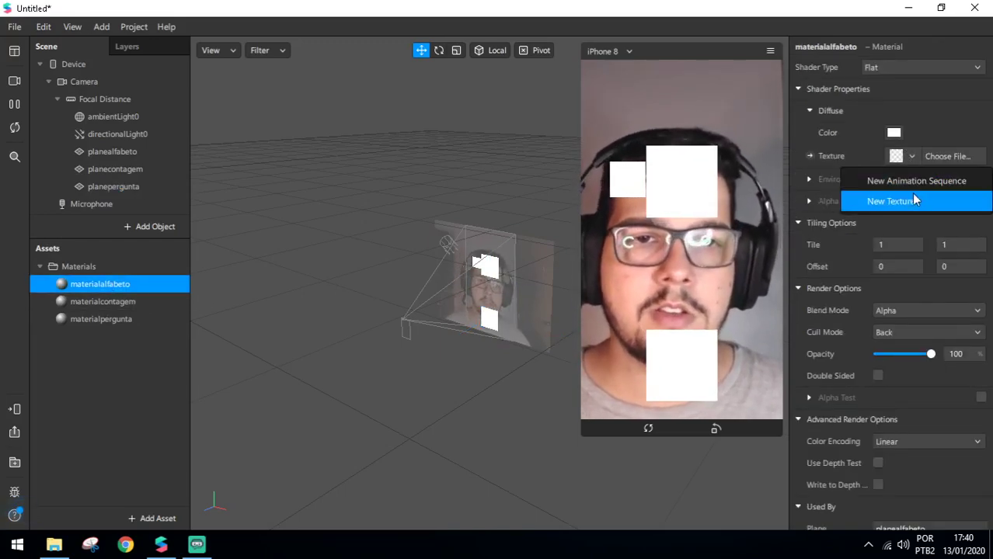
left_click(911, 185)
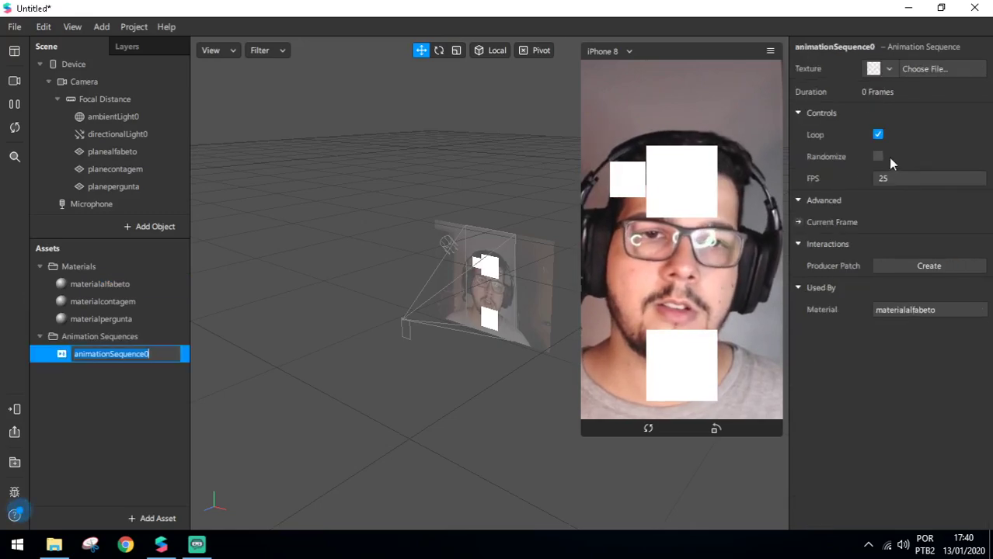
left_click(888, 71)
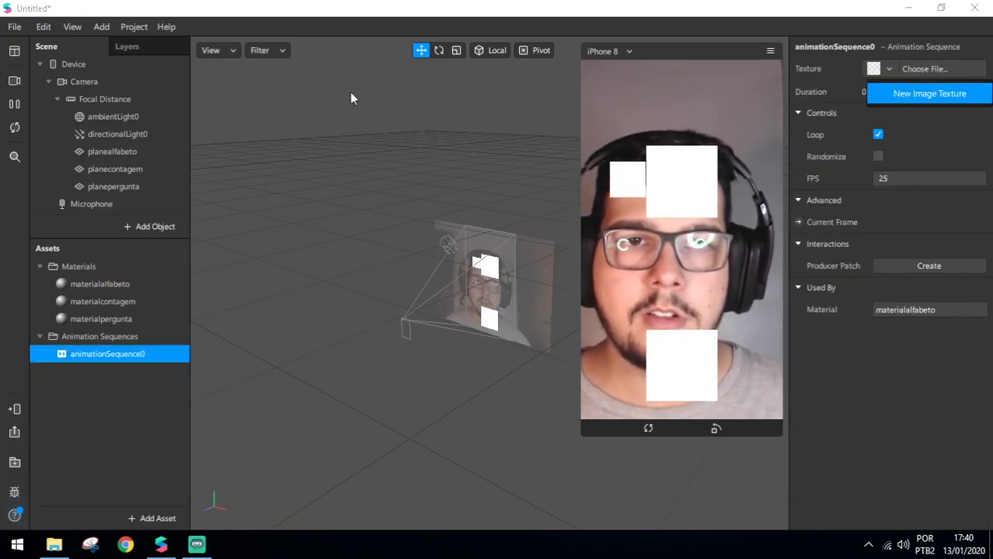
left_click(231, 124)
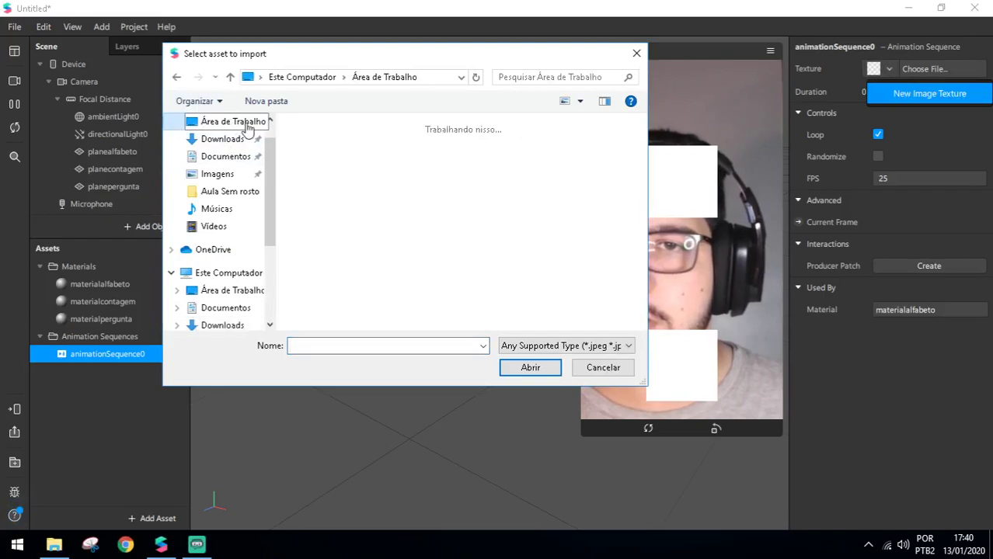
double_click(316, 154)
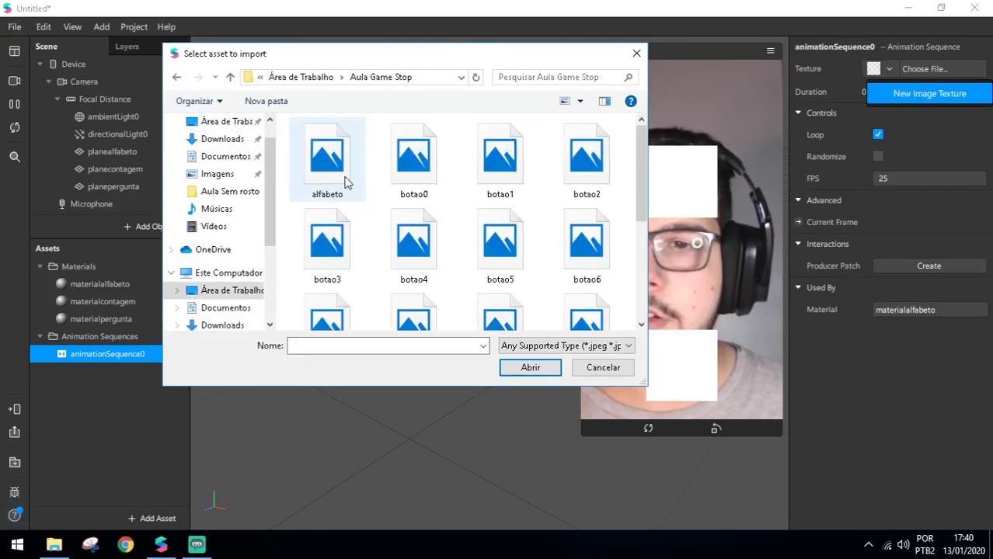
left_click(327, 165)
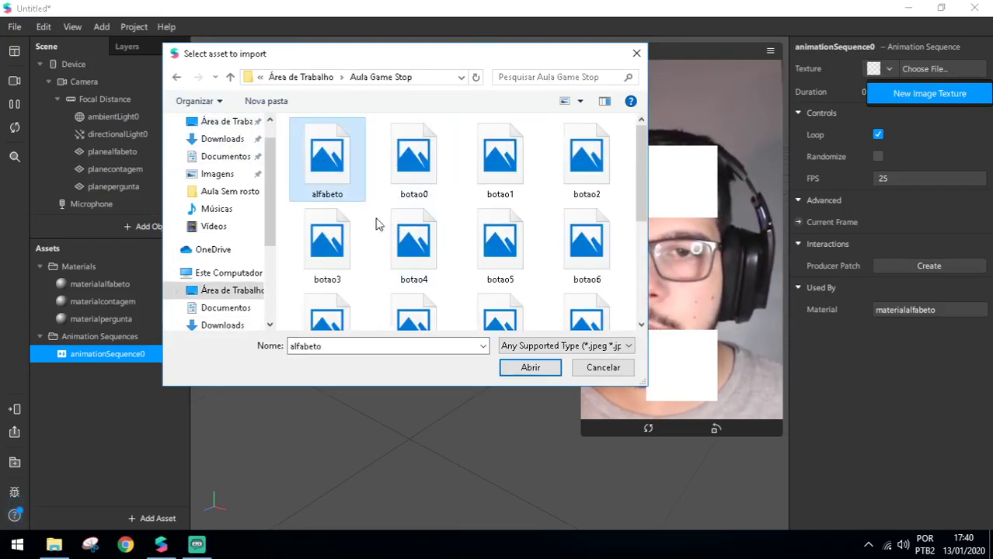
left_click(603, 367)
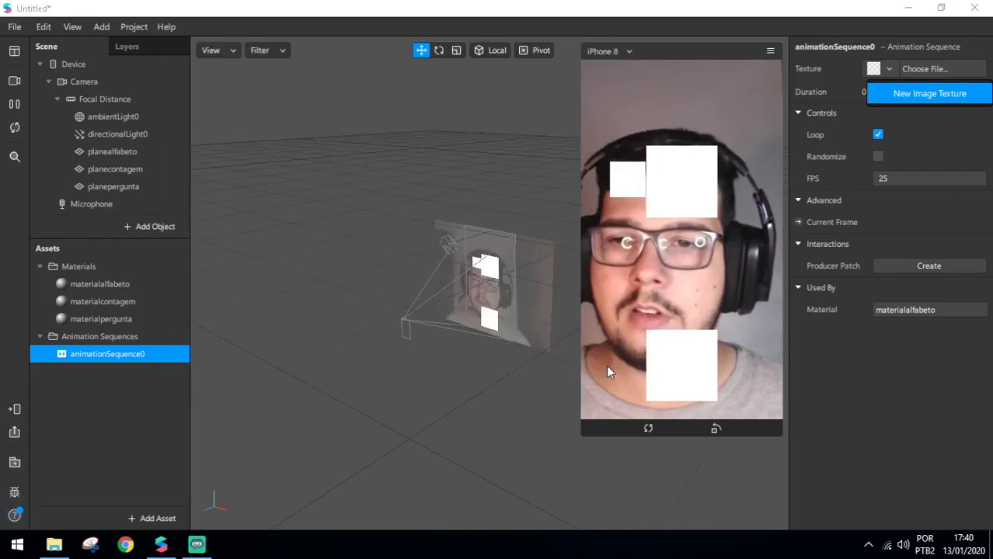
Rename the new animation sequence as animationSequencecontagem.
double_click(151, 357)
left_click(162, 353)
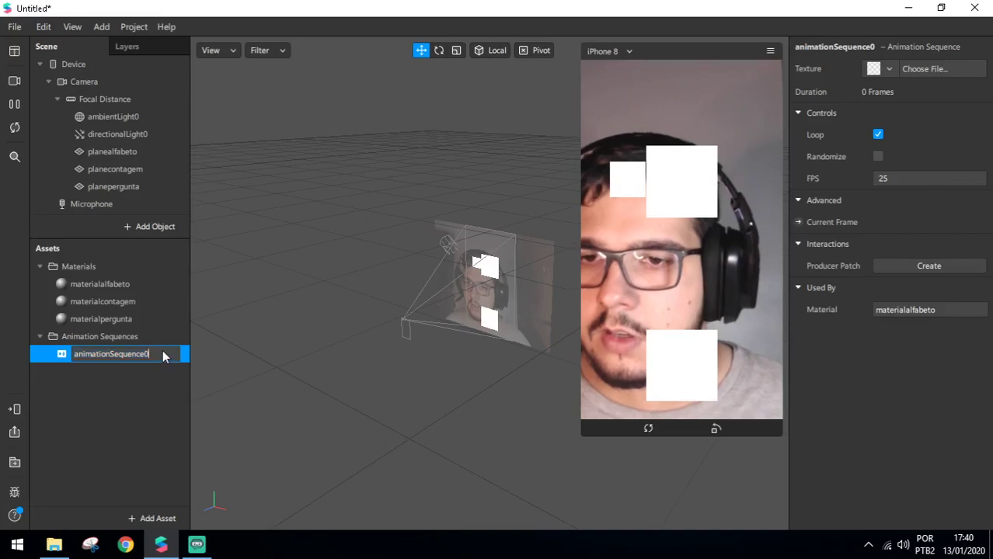
type("contagem")
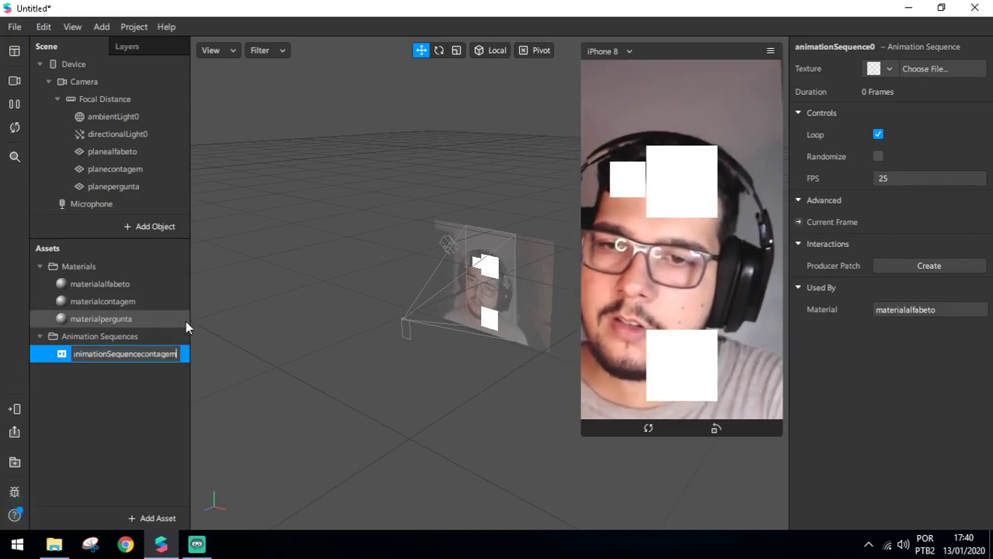
key("Return")
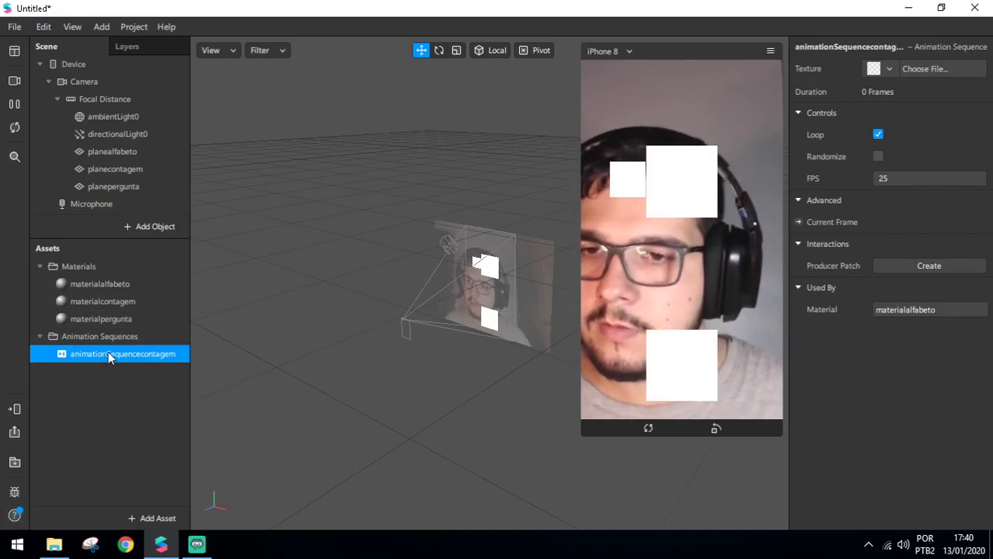
Duplicate animationSequencecontagem and rename the copy as animationSequencepergunta.
key("ctrl+d")
left_click(122, 372)
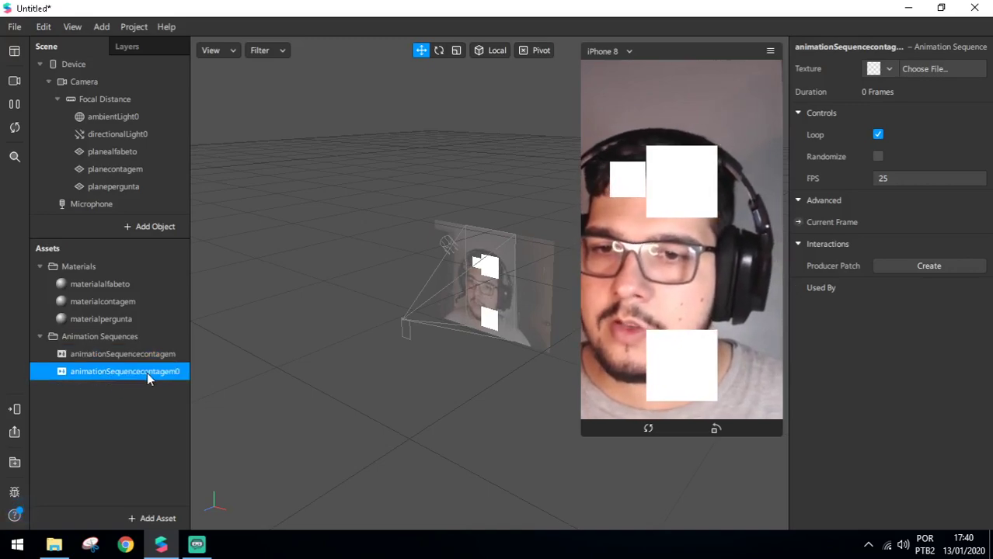
right_click(146, 373)
left_click(216, 381)
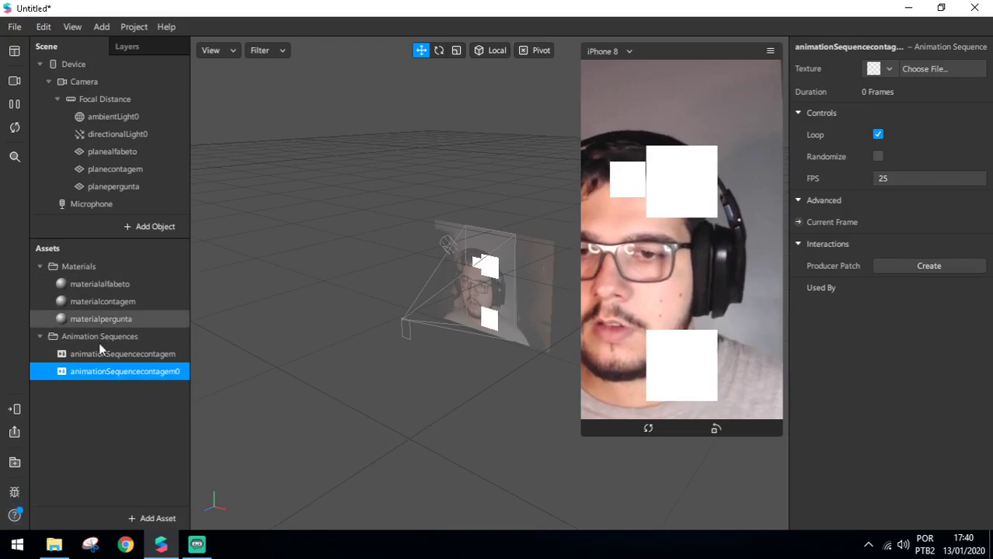
left_click(178, 371)
key("BackSpace")
key("BackSpace")
key("BackSpace")
key("BackSpace")
key("BackSpace")
key("BackSpace")
key("BackSpace")
key("BackSpace")
key("BackSpace")
key("BackSpace")
type("p")
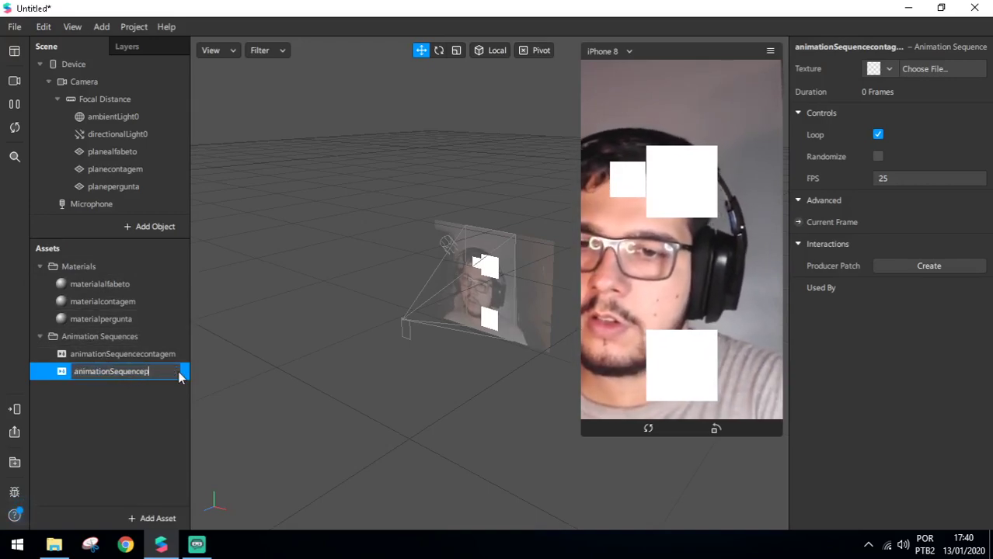
type("ergunta")
key("Return")
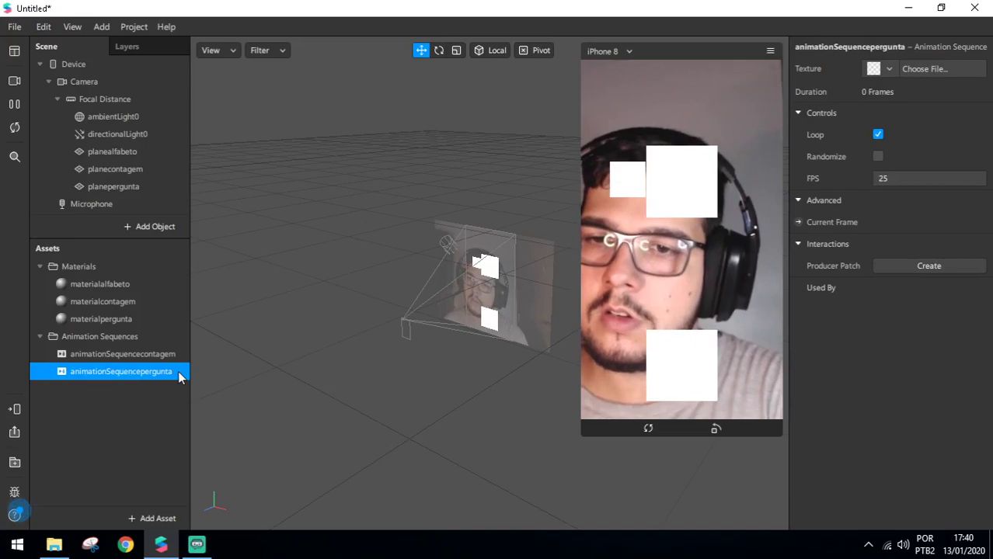
Remove the animation sequence from the diffuse texture of materialalfabeto.
left_click(120, 285)
left_click(901, 157)
left_click(901, 269)
Set animationSequencecontagem as the texture of materialcontagem and animationSequencepergunta as the texture of materialpergunta.
left_click(178, 303)
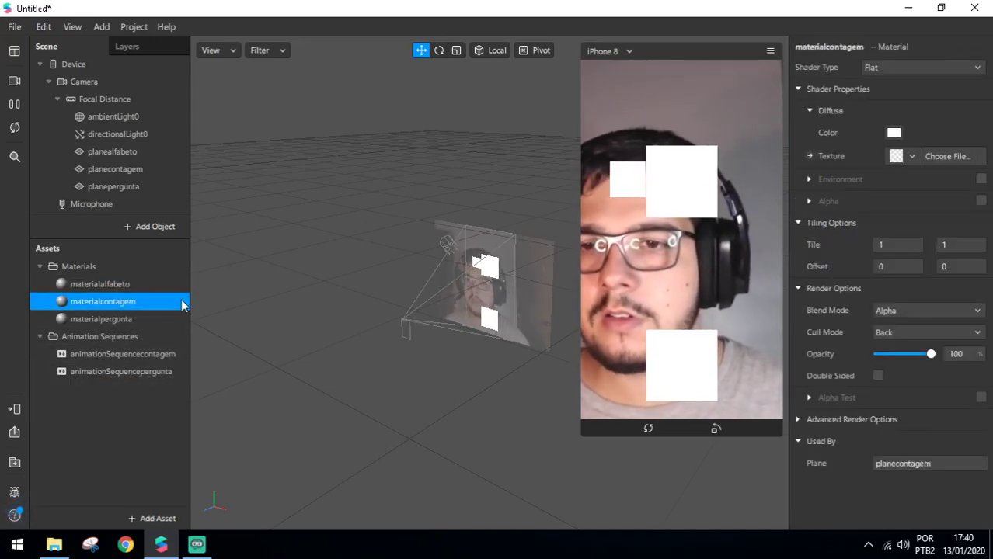
left_click(901, 157)
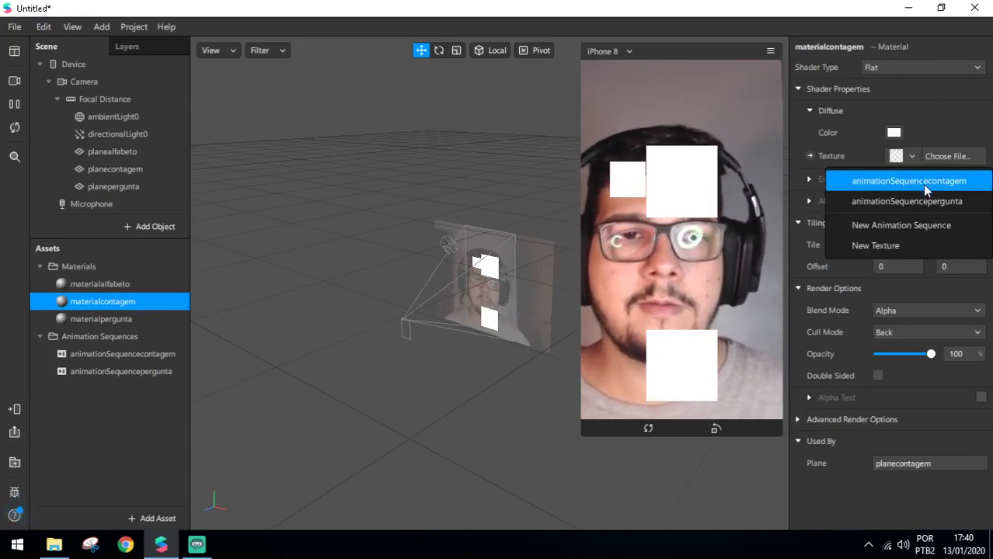
left_click(922, 183)
left_click(127, 318)
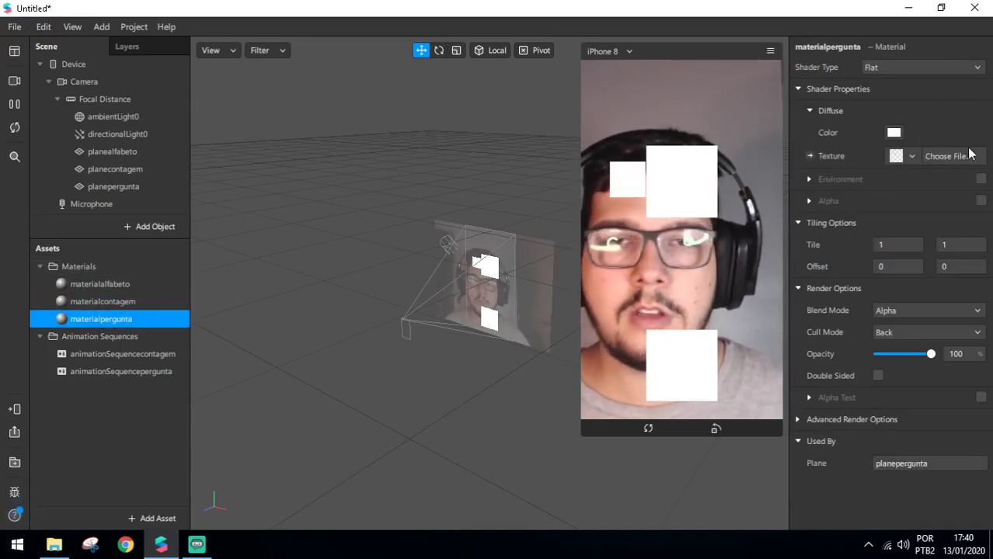
left_click(901, 159)
left_click(757, 203)
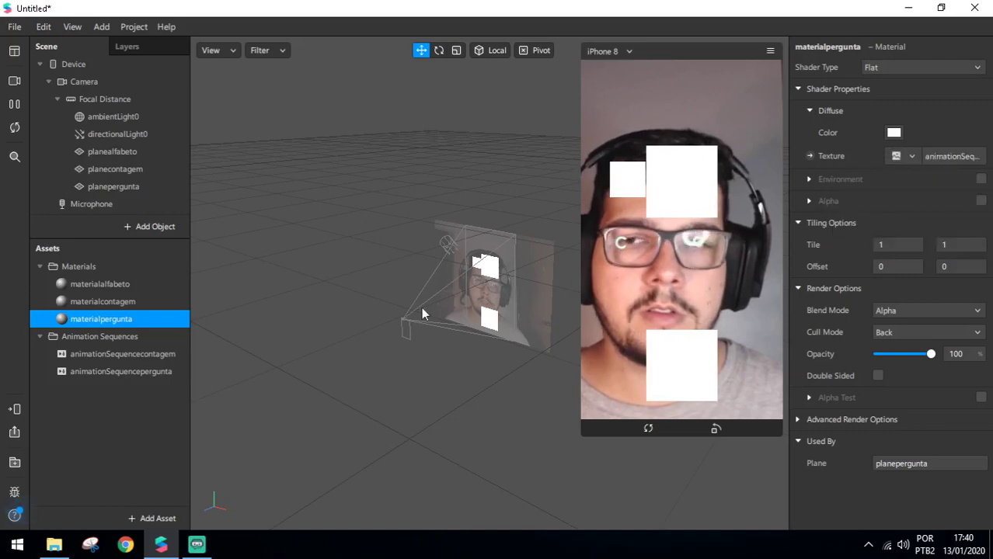
Import the images botao0 to botao9 from the desktop's Aula Game Stop folder as the texture of animationSequencecontagem.
left_click(109, 354)
left_click(886, 69)
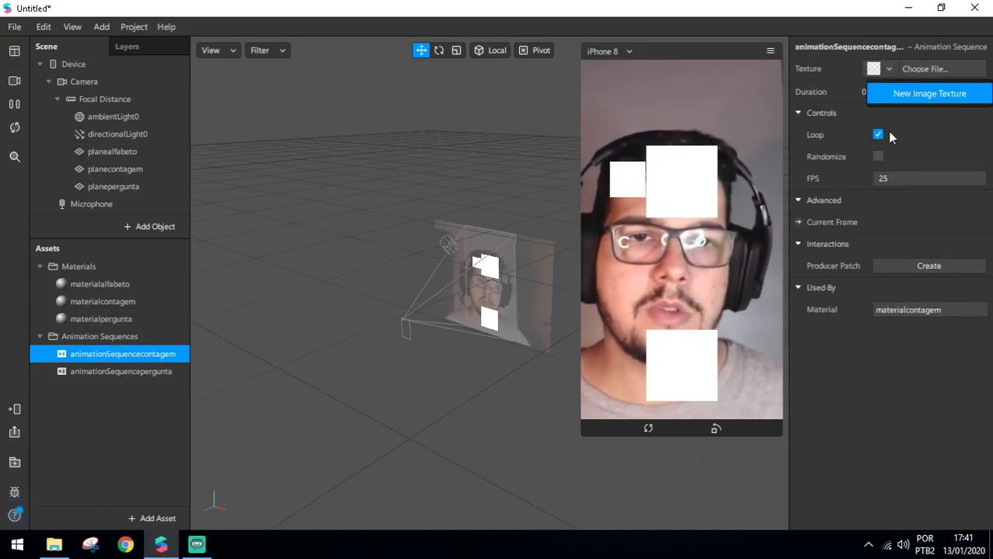
left_click(930, 95)
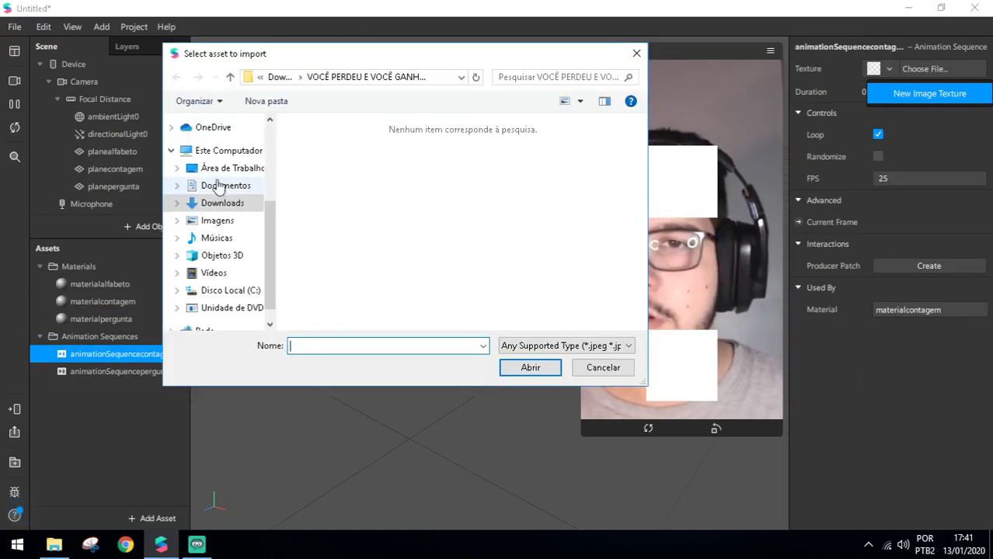
left_click(222, 167)
double_click(336, 171)
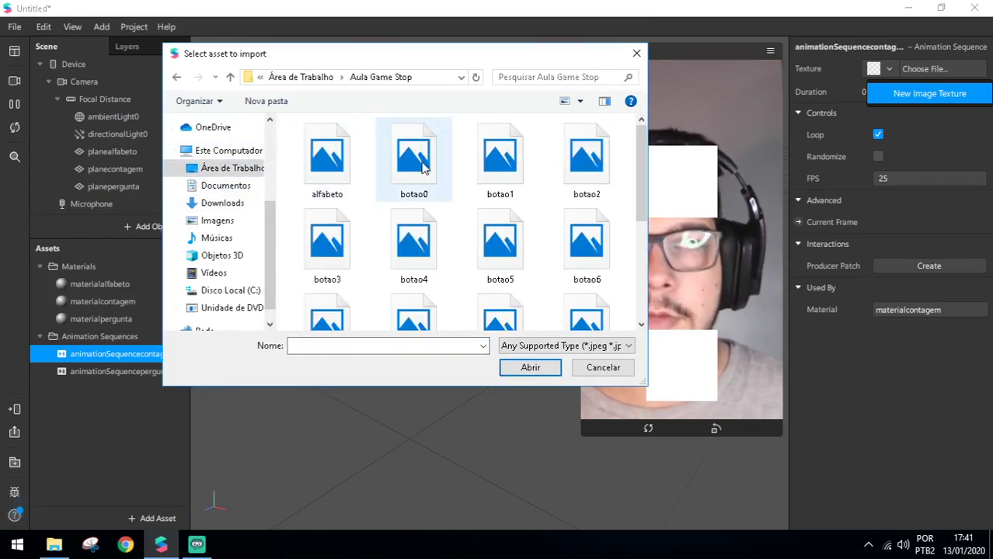
left_click(424, 169)
scroll(598, 264, "down", 1)
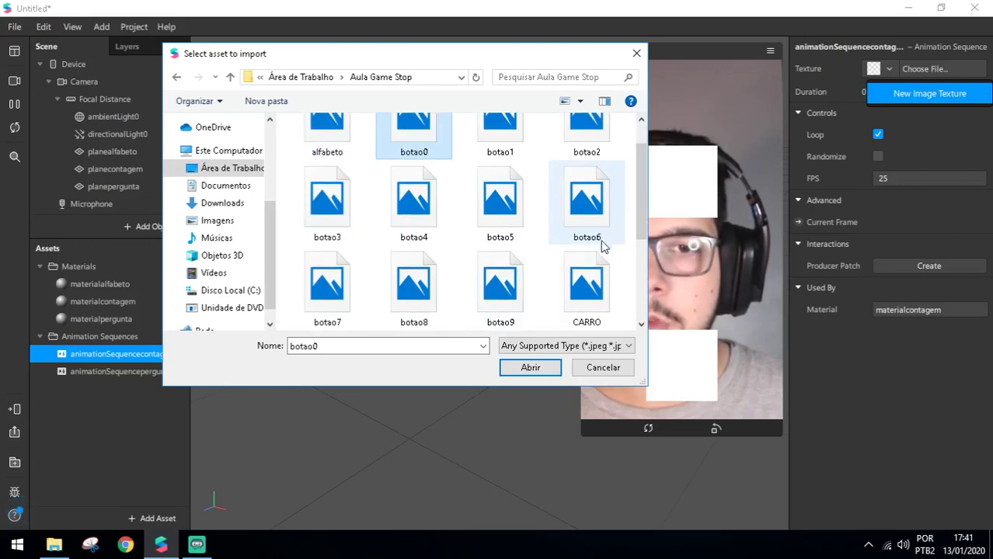
left_click(506, 288, "shift")
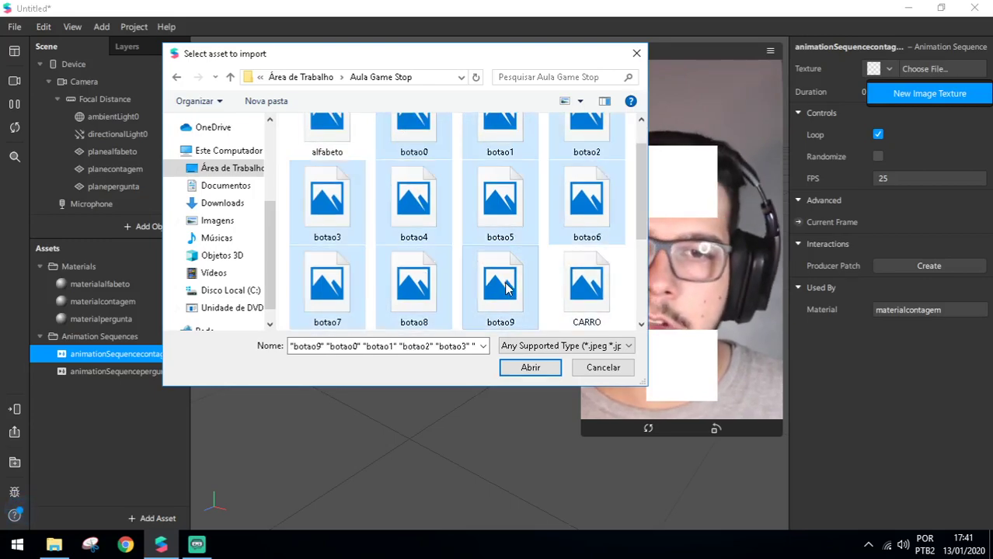
left_click(529, 368)
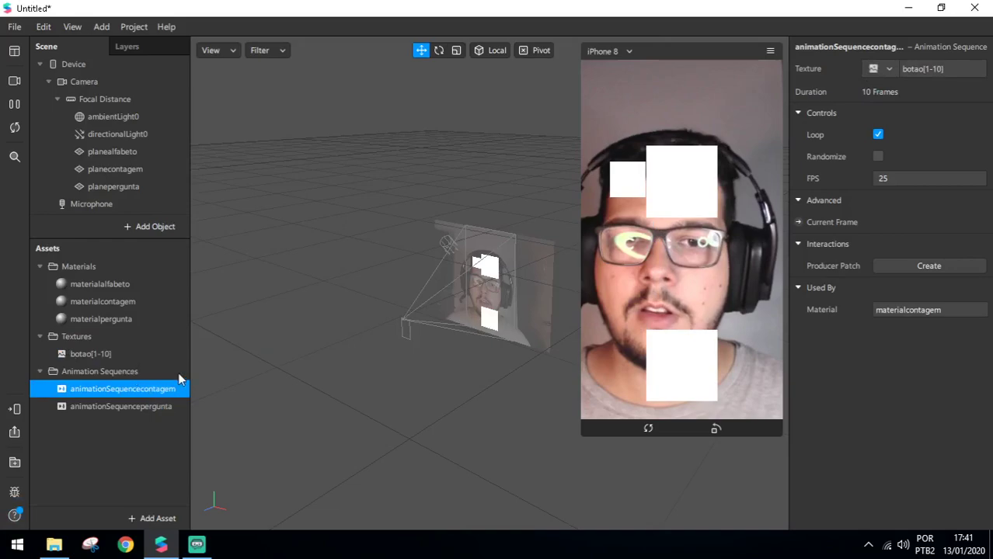
Import the images CARRO, ESPORTE, MARCA, NOME and PAIS from the Aula Game Stop folder as the texture of animationSequencepergunta.
left_click(144, 416)
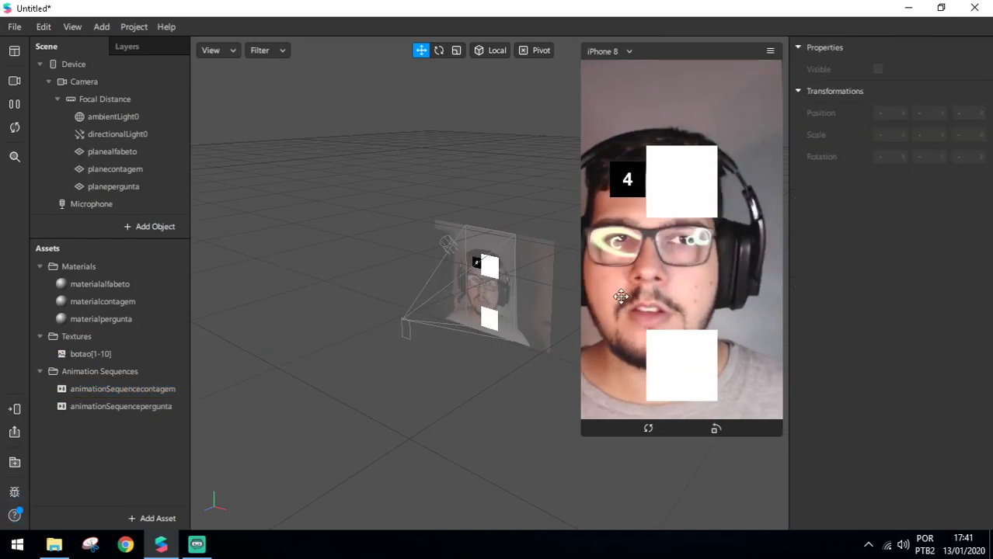
left_click(155, 406)
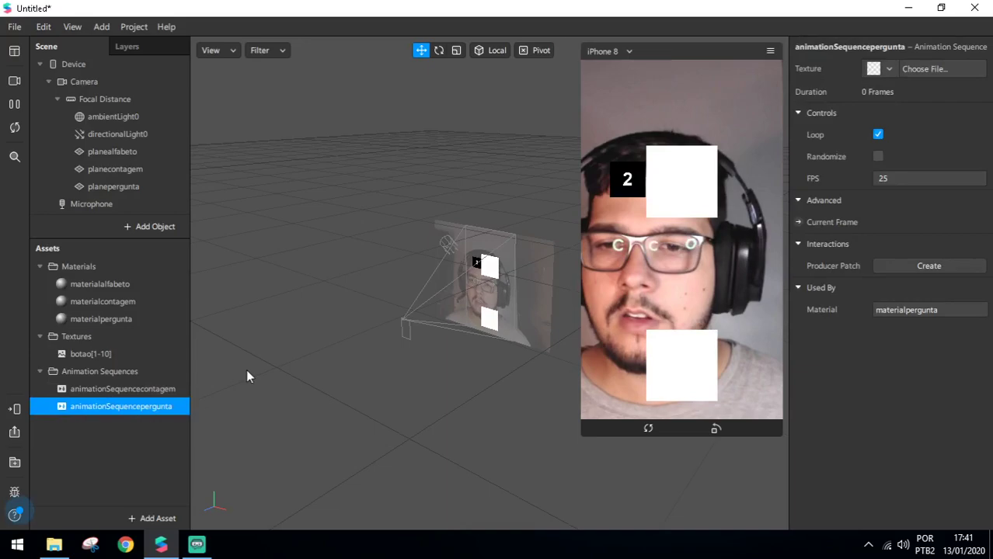
left_click(881, 69)
left_click(909, 118)
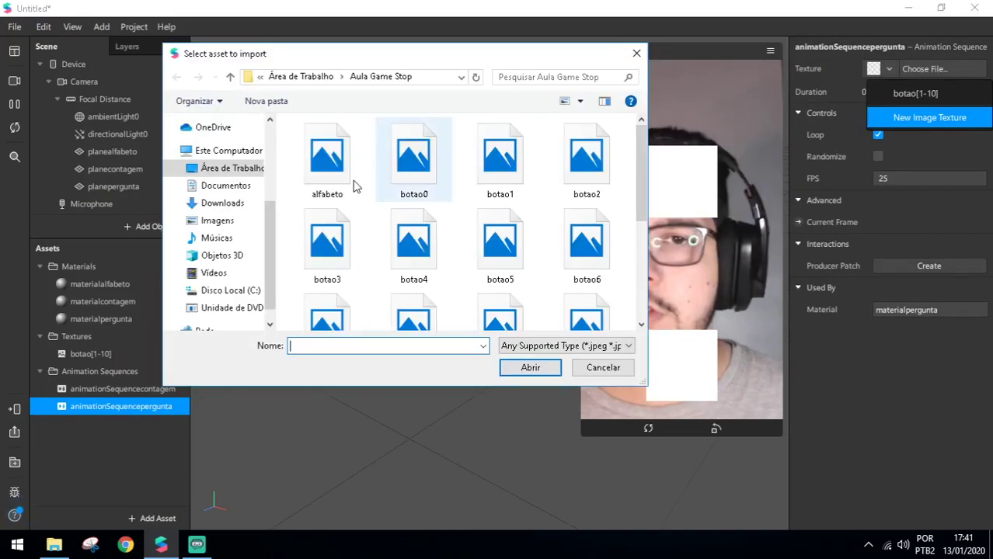
scroll(536, 186, "down", 4)
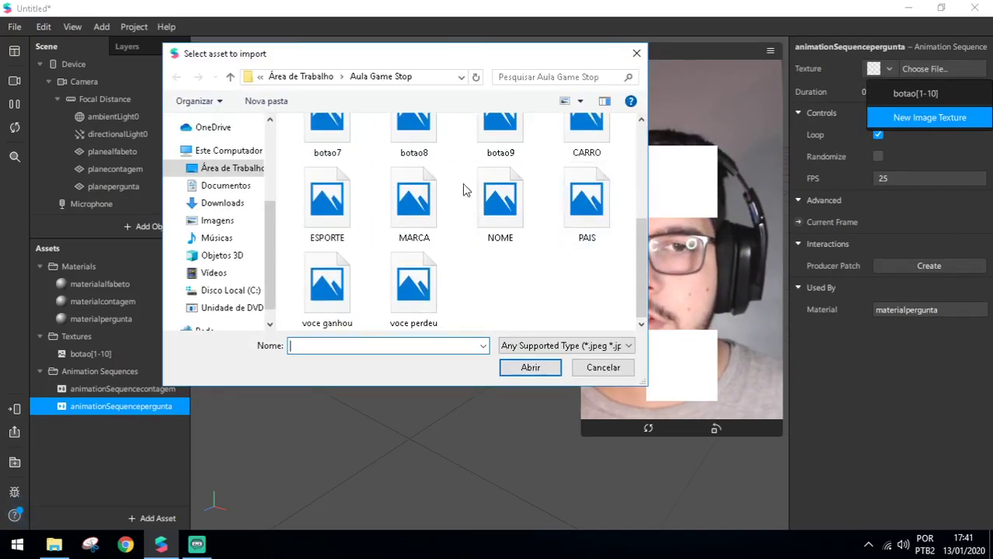
left_click(577, 142)
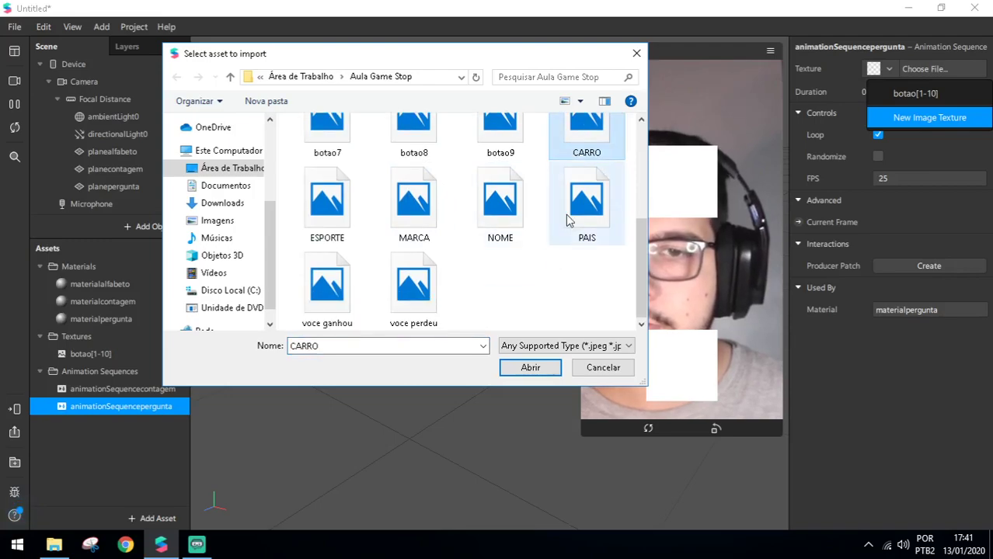
left_click(598, 209, "shift")
left_click(543, 346)
left_click(520, 376)
left_click(521, 375)
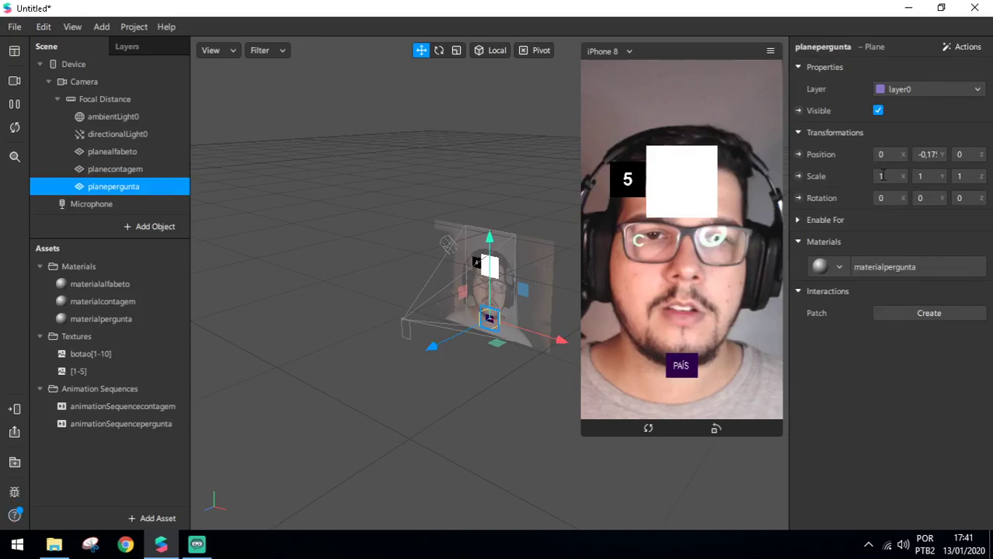
Scale planepergunta to 4 in X and 3 in Y.
left_click(883, 176)
type("4")
key("Tab")
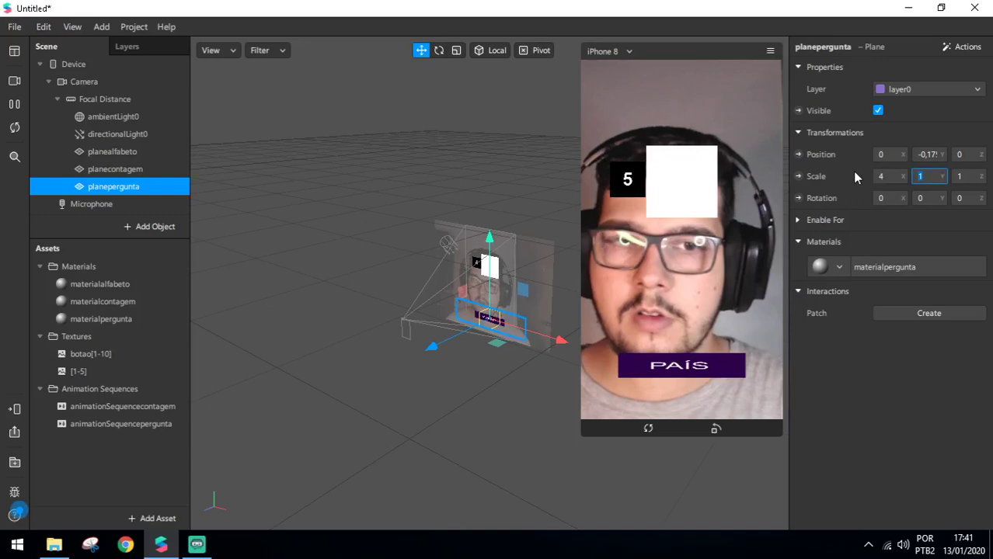
type("3")
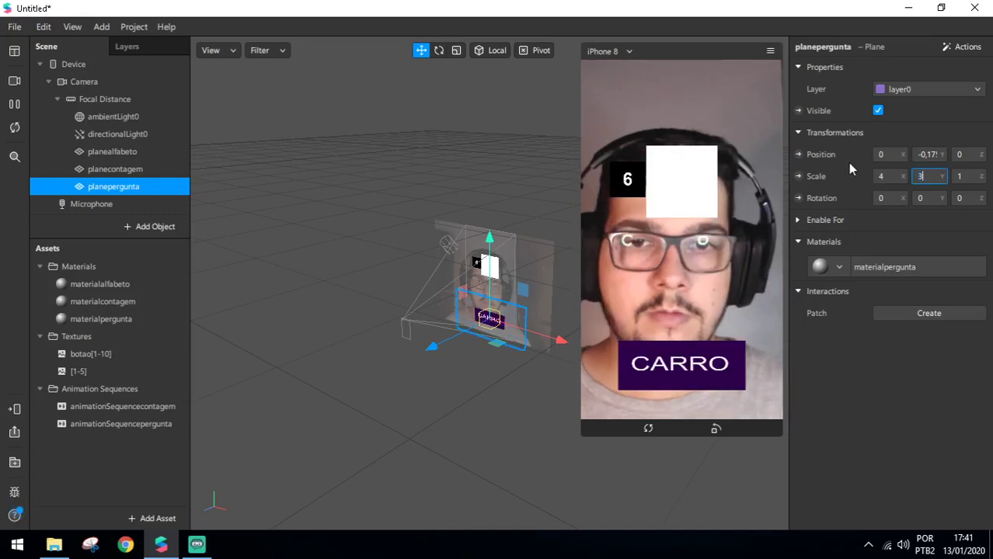
key("Return")
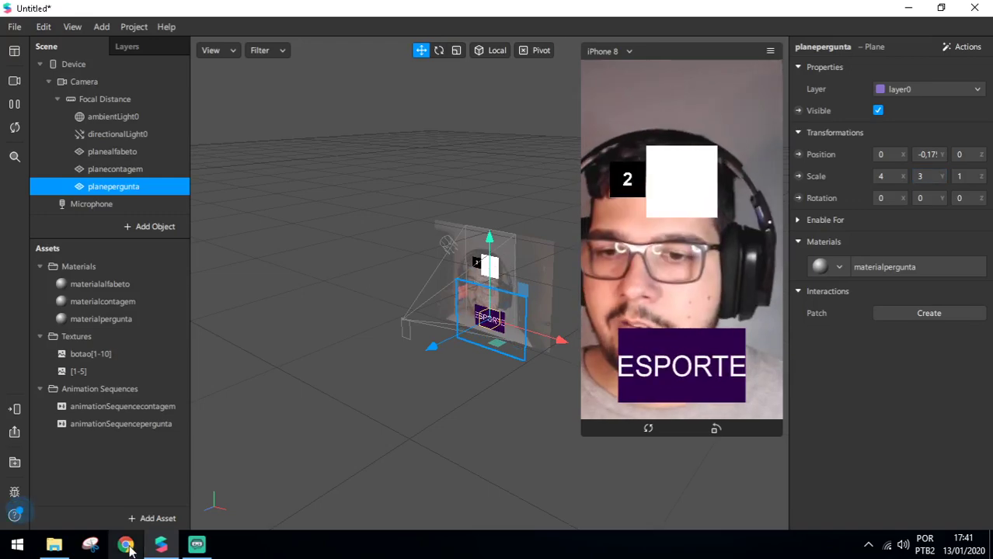
Bring the alfabeto image into the project as a texture and turn on No compression for it.
key("alt+Tab")
key("alt+Tab")
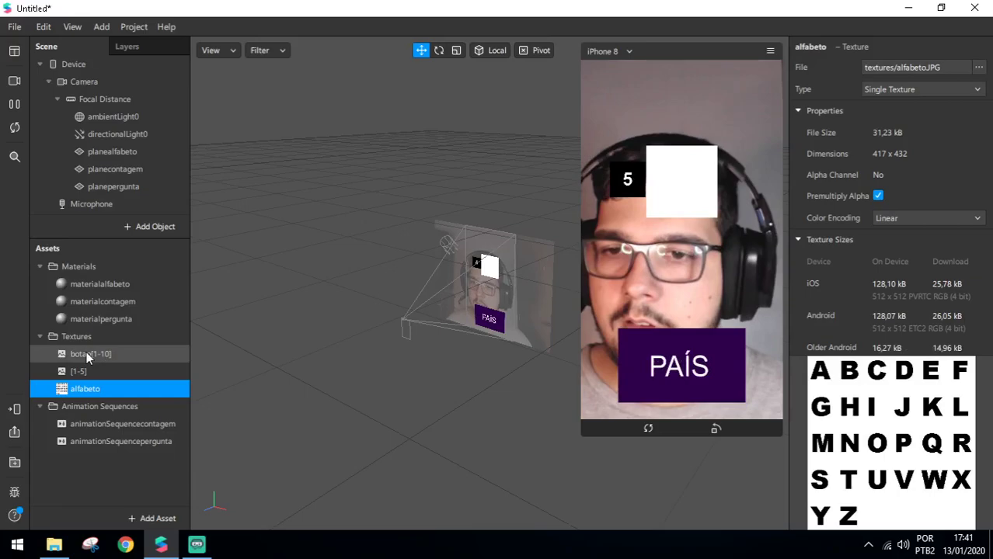
left_click(94, 374, "shift")
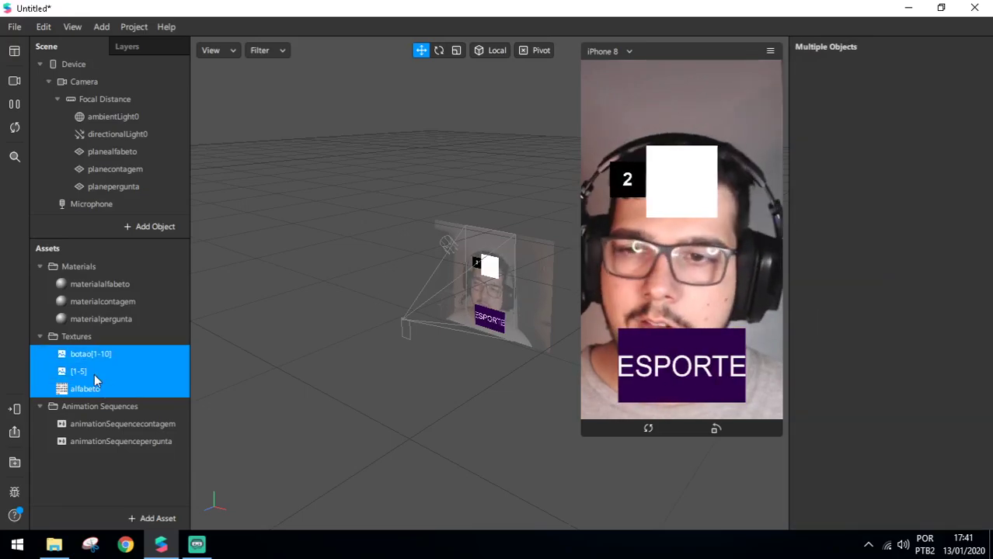
left_click(91, 387)
scroll(901, 279, "down", 5)
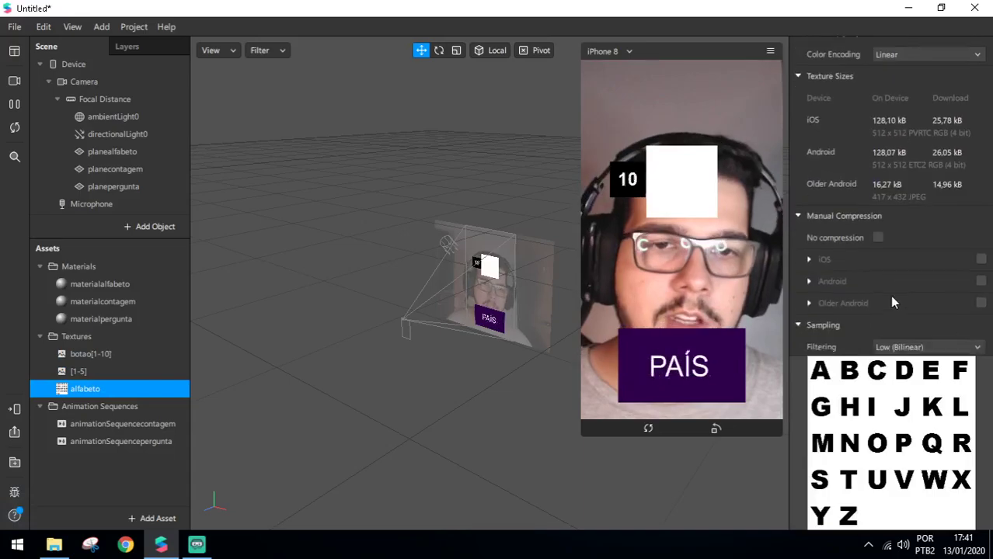
left_click(877, 222)
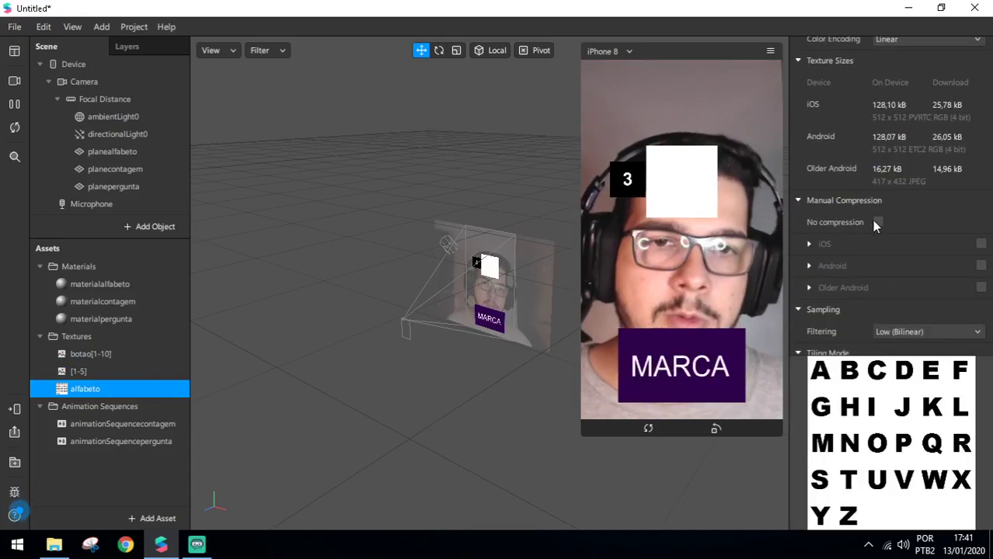
Turn on No compression for the botao[1-10] and [1-5] texture sequences together.
left_click(77, 371)
left_click(89, 353, "shift")
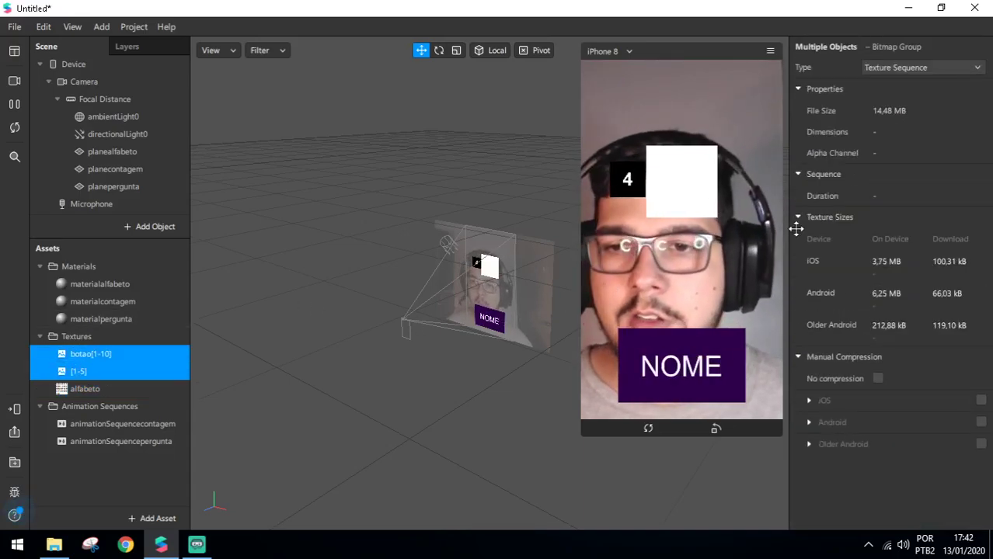
left_click(877, 378)
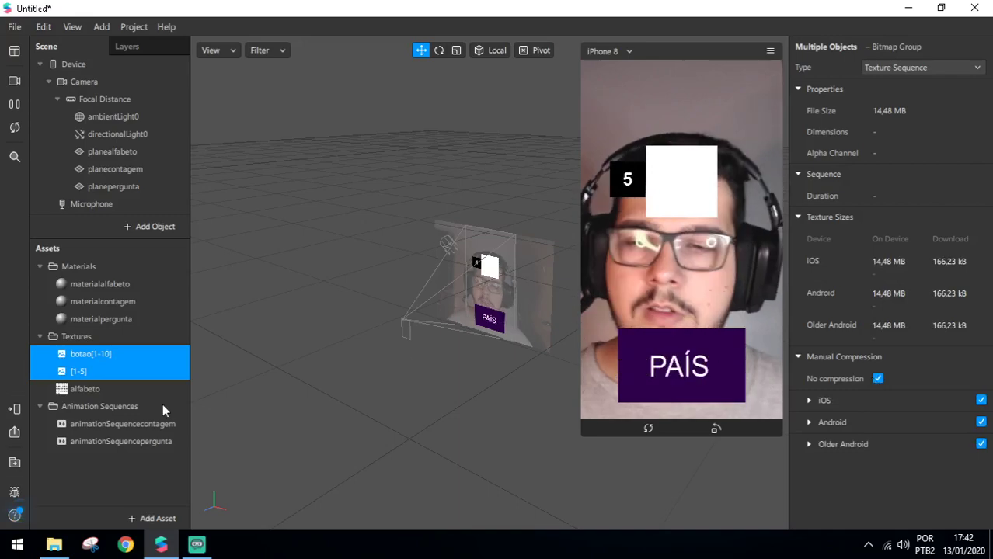
Change the type of the alfabeto texture to Sprite Sheet.
left_click(87, 390)
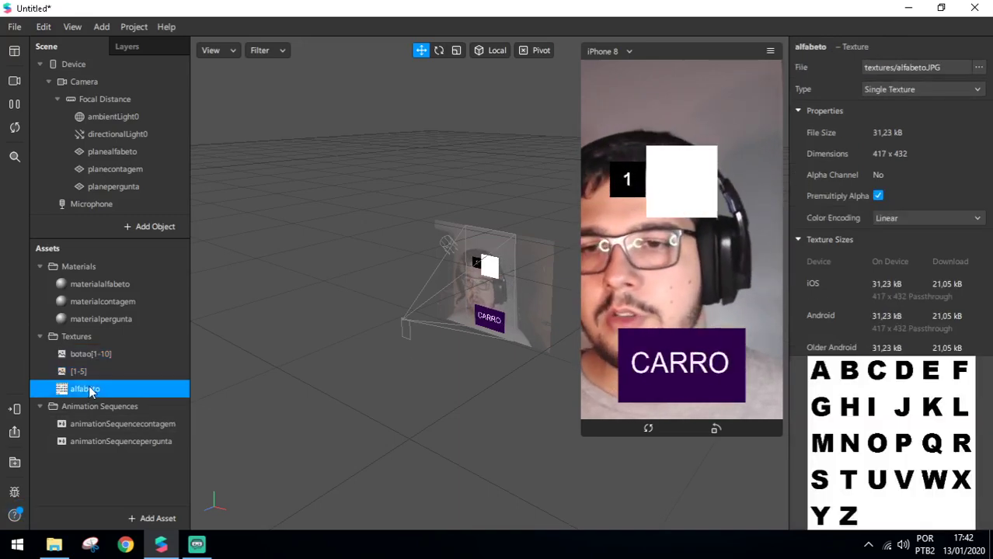
left_click(917, 90)
left_click(915, 133)
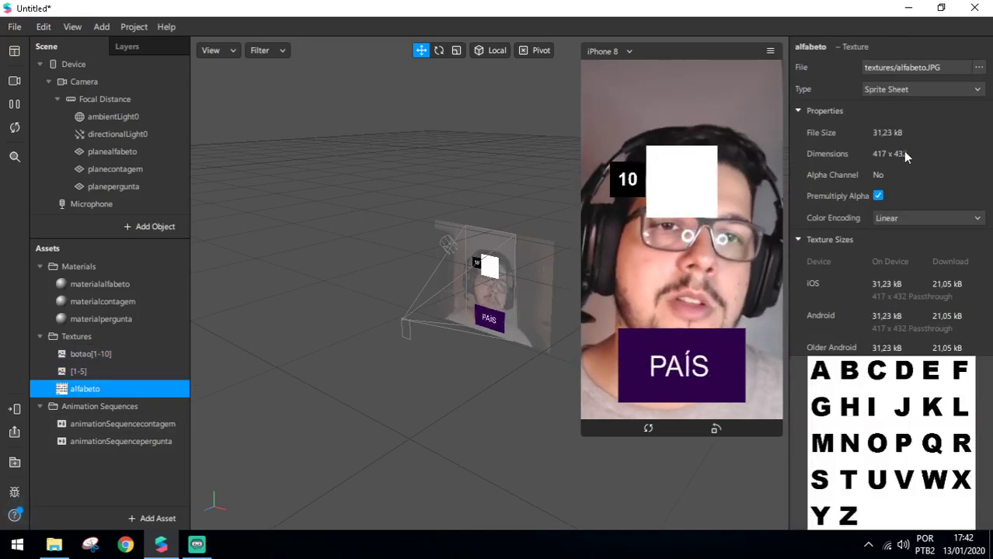
left_click(925, 91)
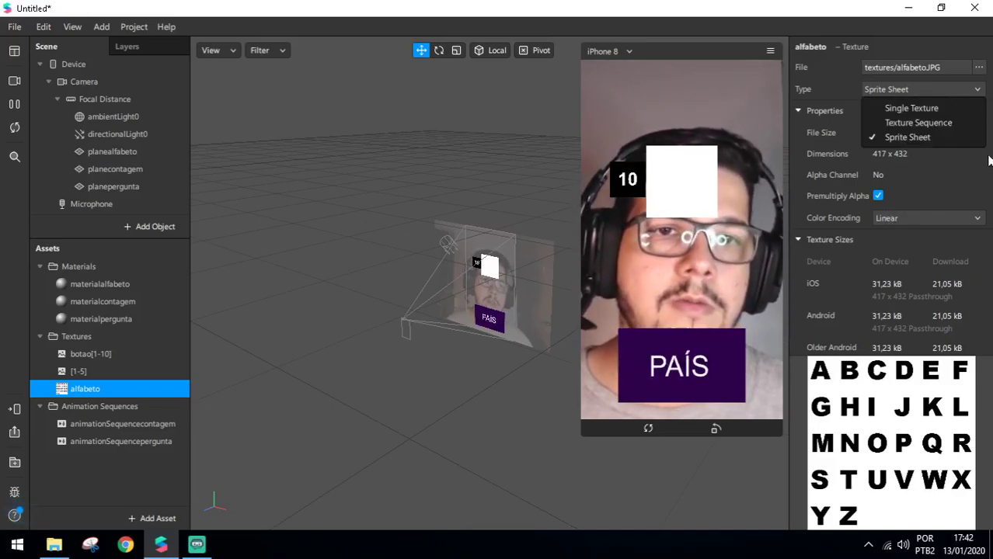
left_click(908, 136)
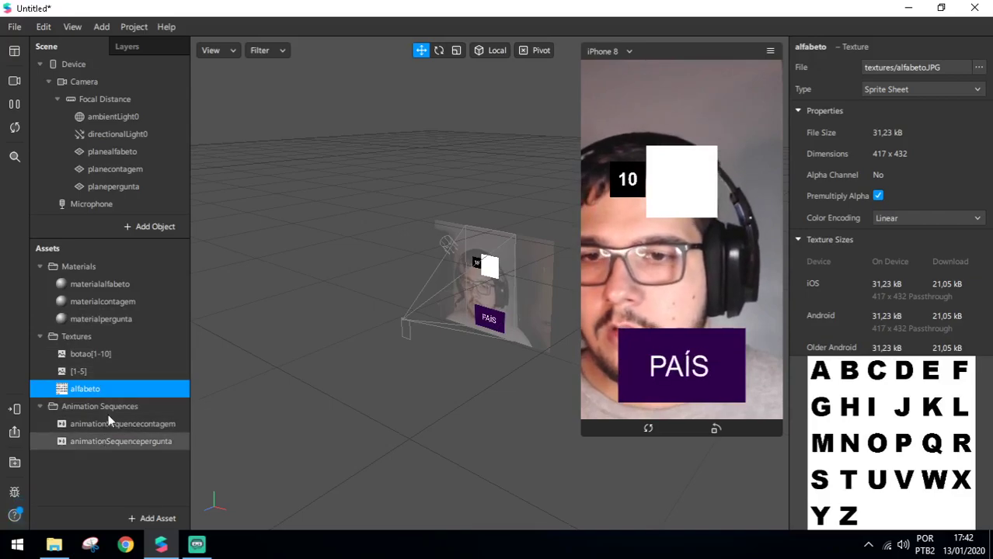
Add an animation sequence named animationSequencealfabeto and set alfabeto as its texture.
left_click(159, 519)
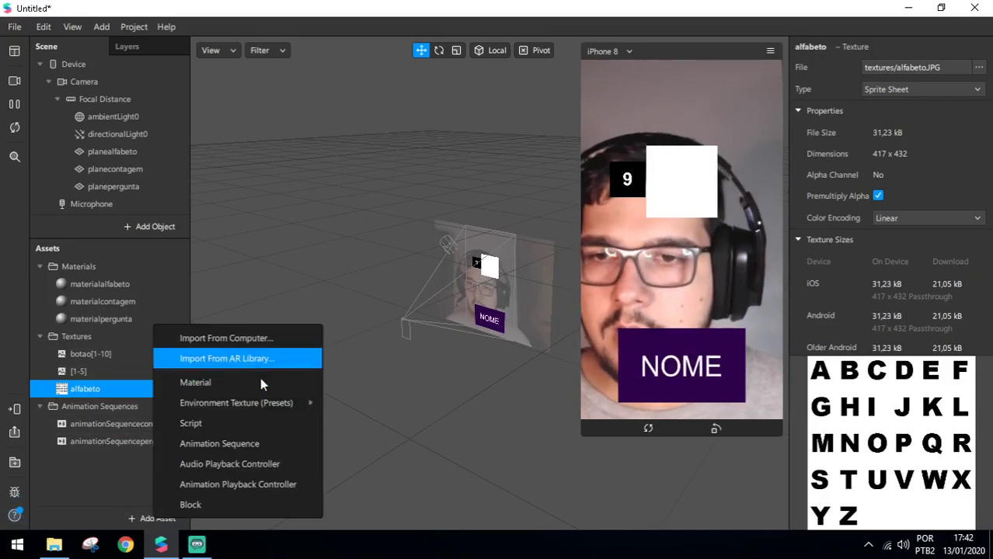
left_click(267, 443)
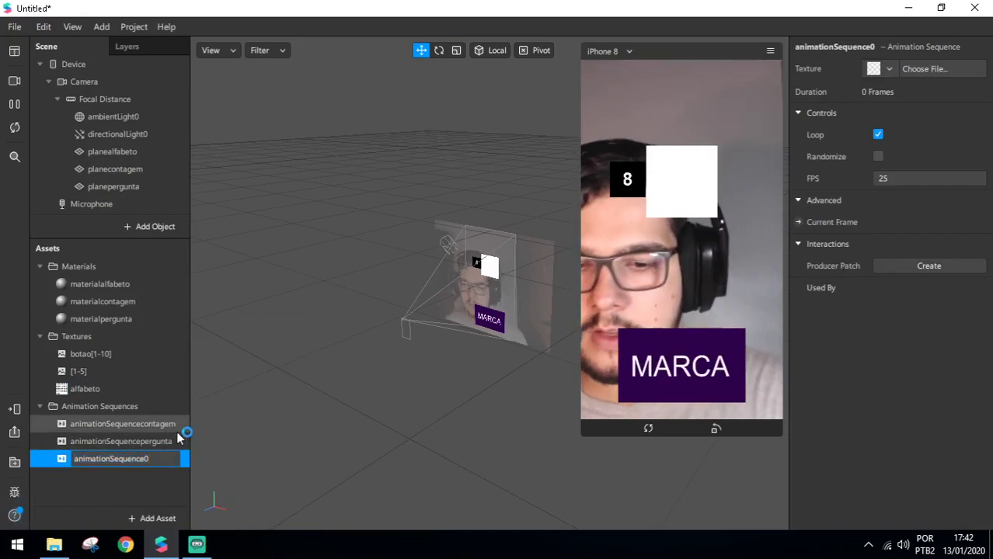
type("alfabt")
key("BackSpace")
type("eto")
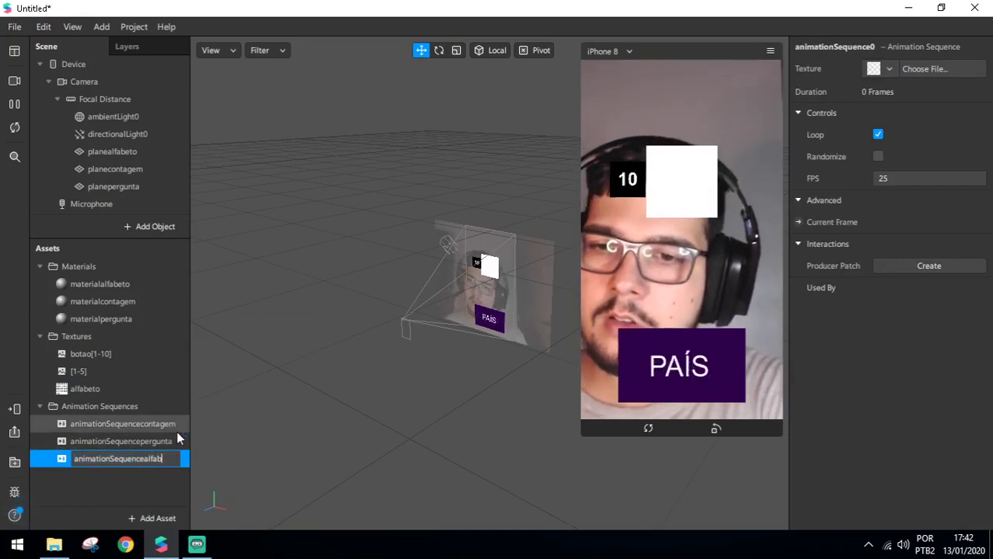
key("Return")
left_click(884, 69)
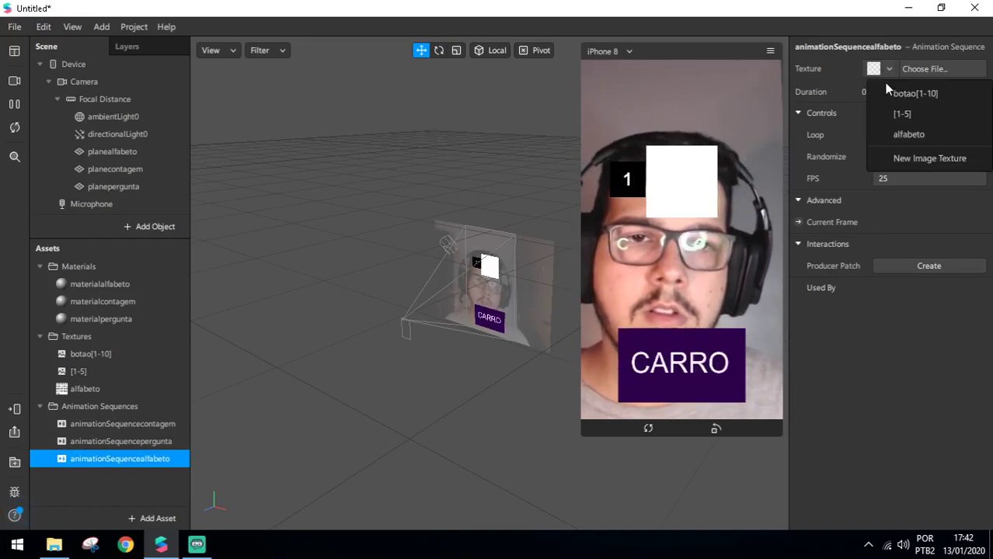
left_click(899, 133)
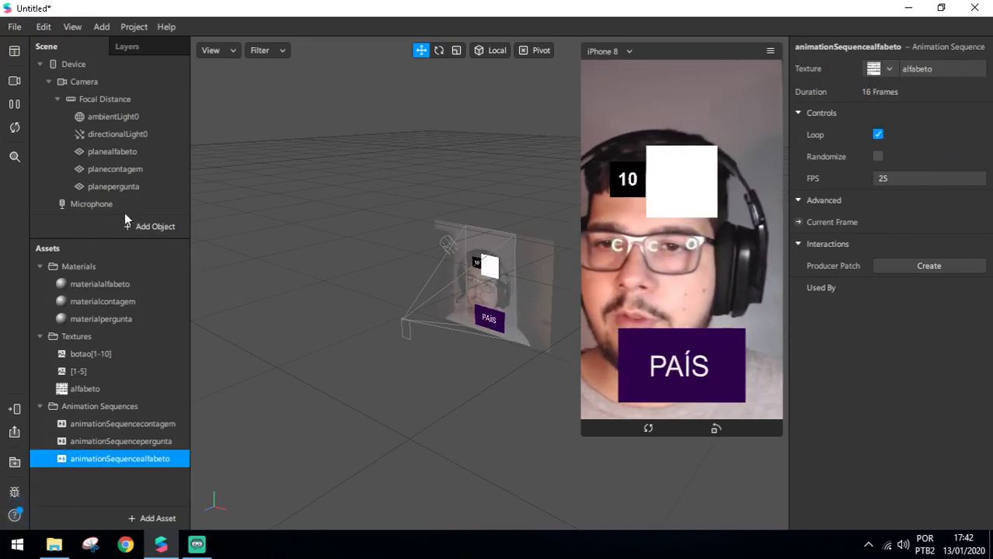
Set animationSequencealfabeto as the diffuse texture of materialalfabeto.
left_click(126, 285)
left_click(900, 158)
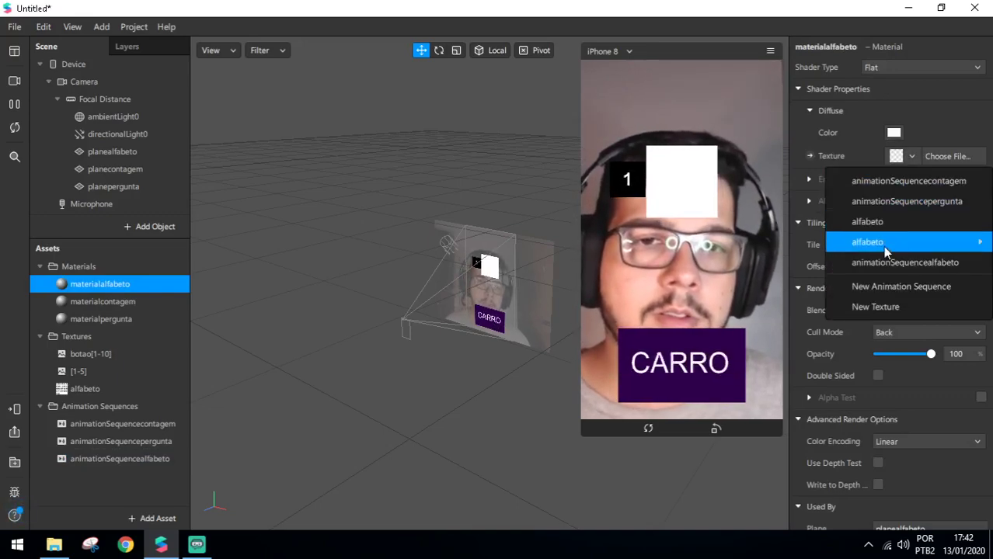
left_click(920, 261)
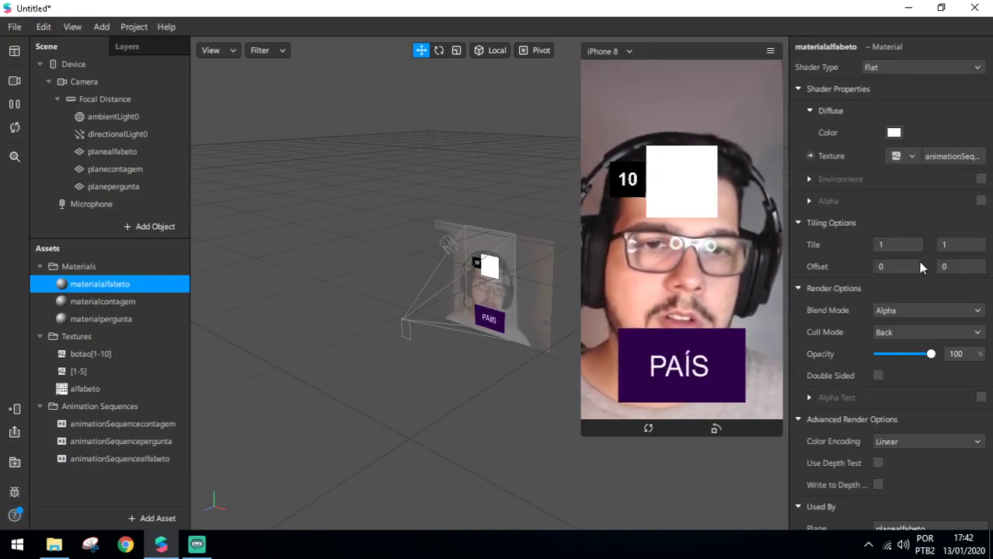
Set the alfabeto sprite sheet grid to 5 rows and 6 columns and edit its sprite count.
left_click(97, 388)
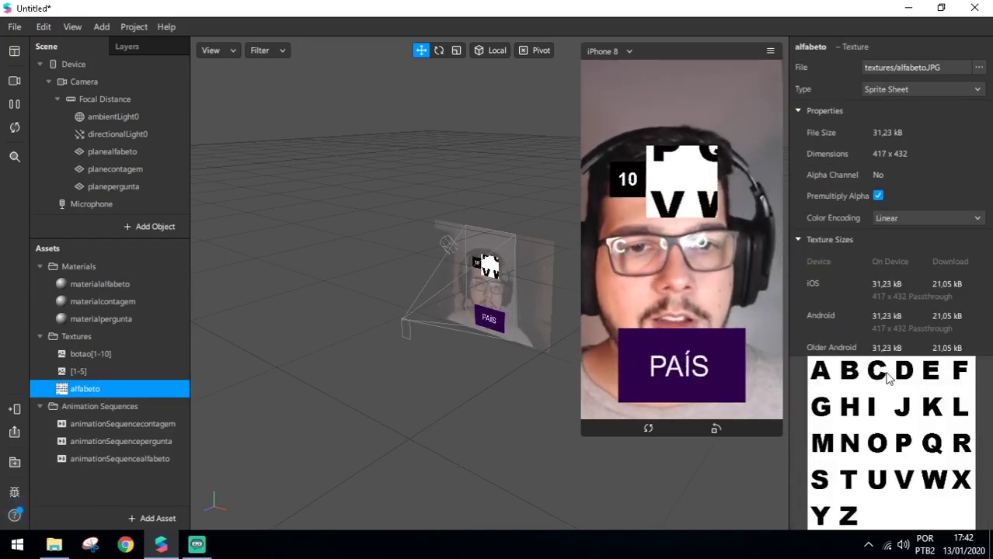
scroll(922, 257, "down", 7)
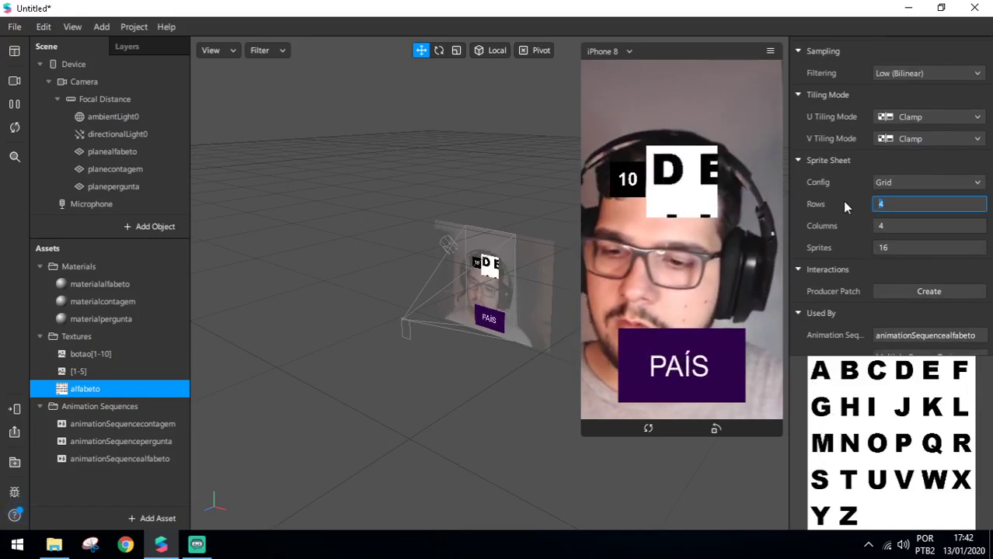
scroll(842, 201, "up", 7)
scroll(919, 283, "down", 7)
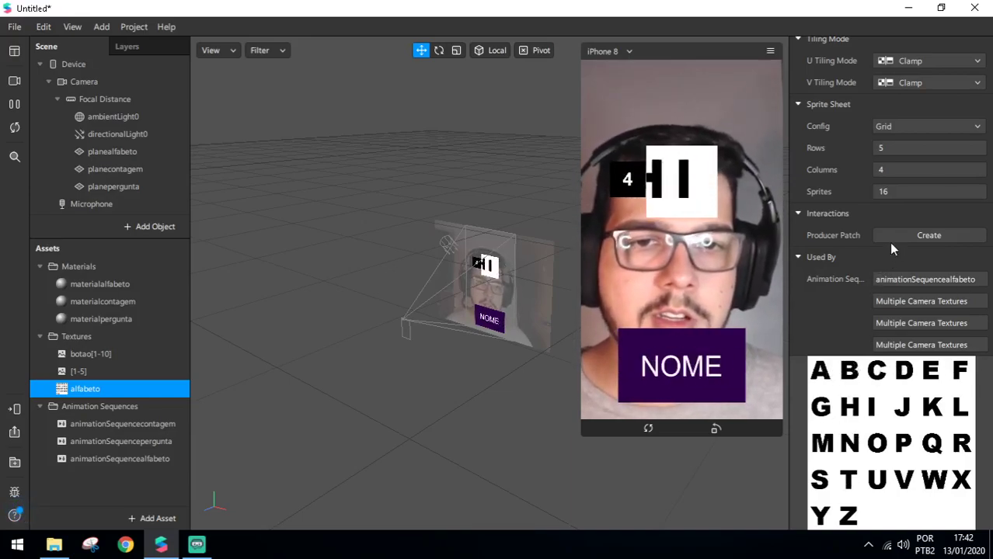
left_click(885, 169)
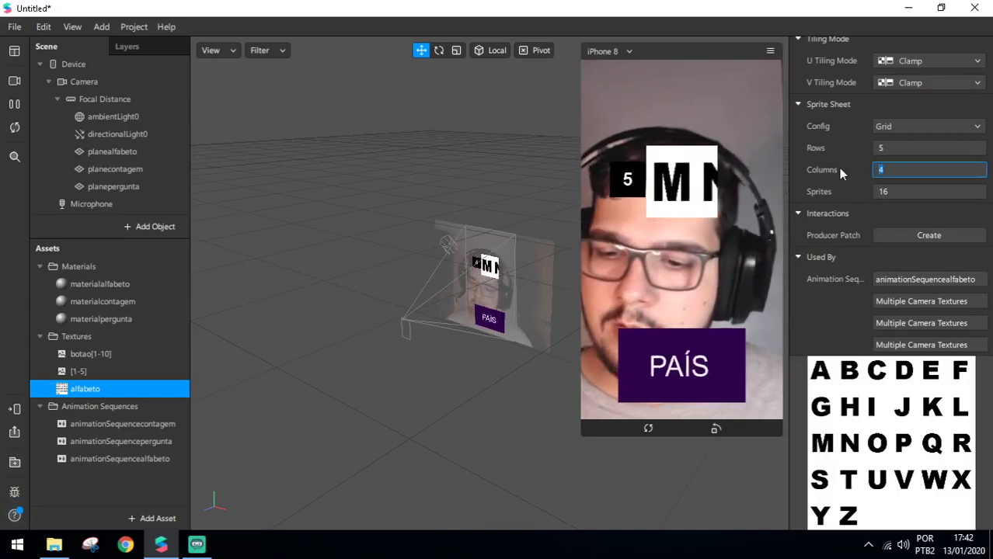
scroll(839, 170, "up", 7)
scroll(884, 202, "down", 7)
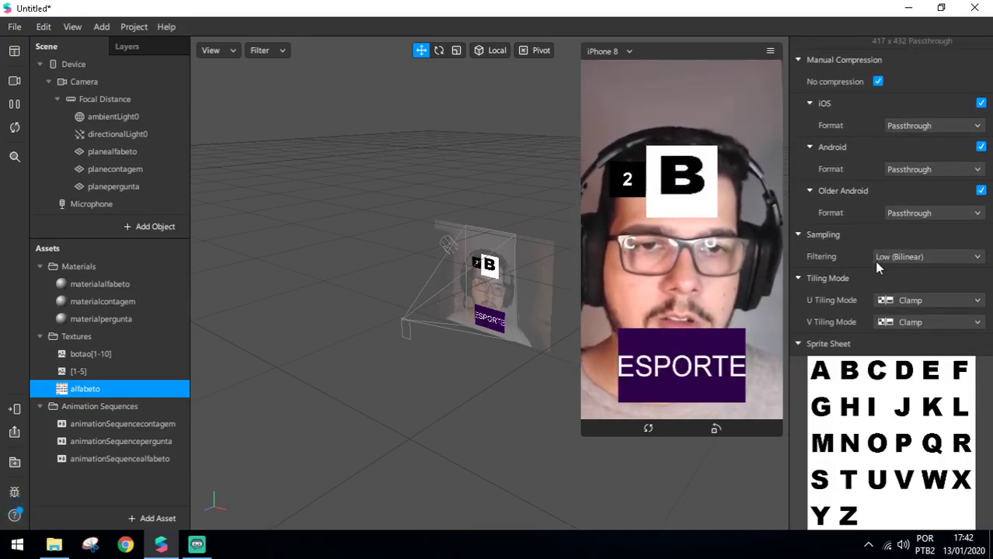
scroll(882, 263, "down", 3)
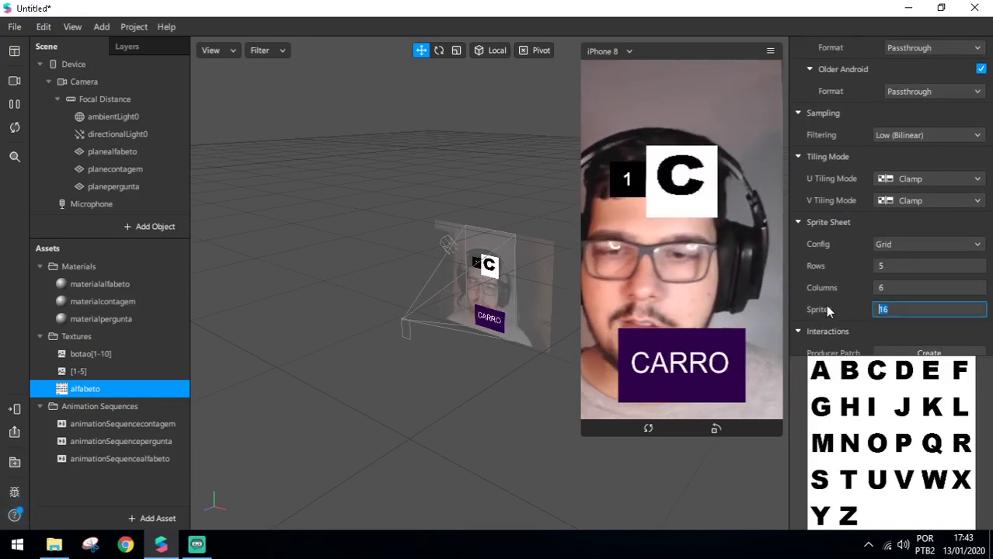
Check the compression settings of the alfabeto, [1-5] and botao[1-10] textures.
scroll(825, 304, "up", 10)
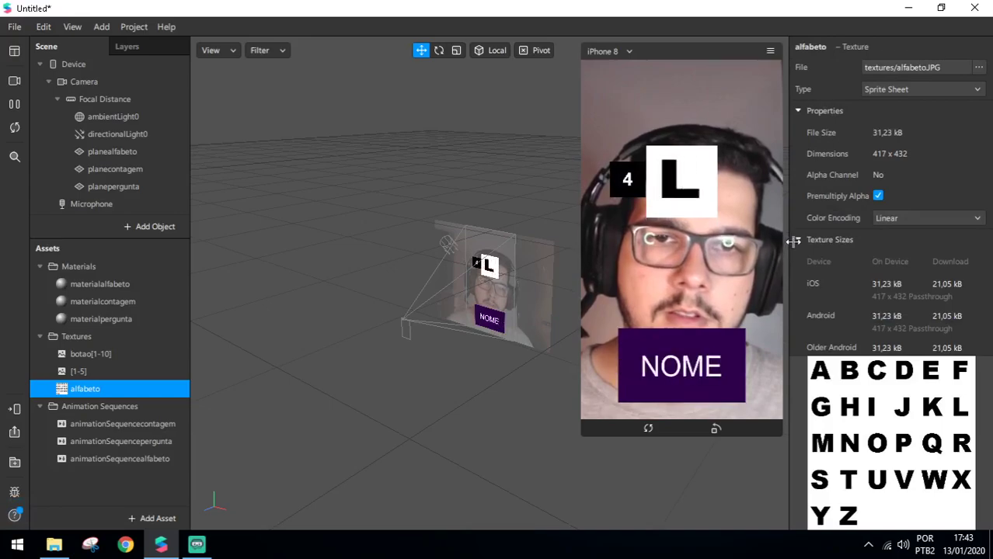
scroll(901, 279, "down", 5)
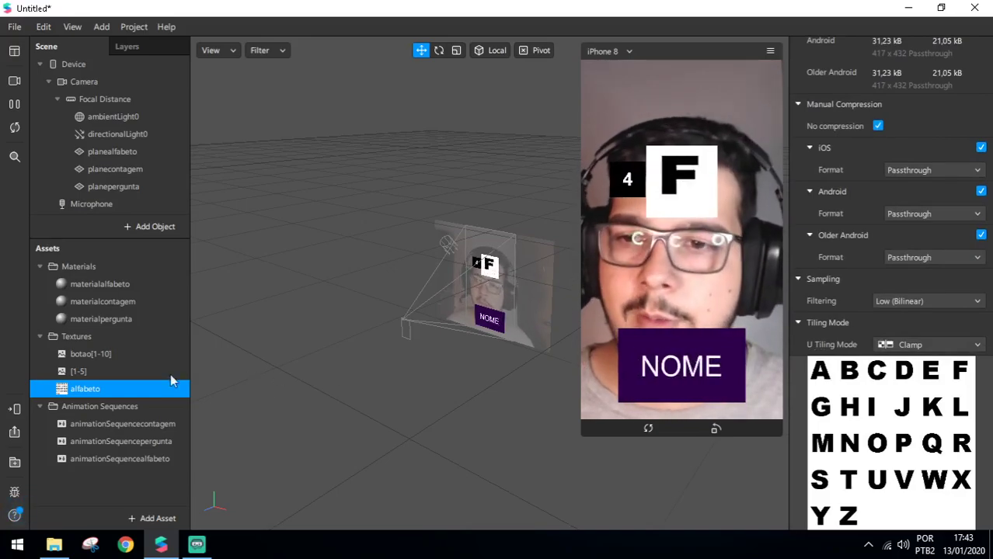
left_click(89, 371)
left_click(93, 355)
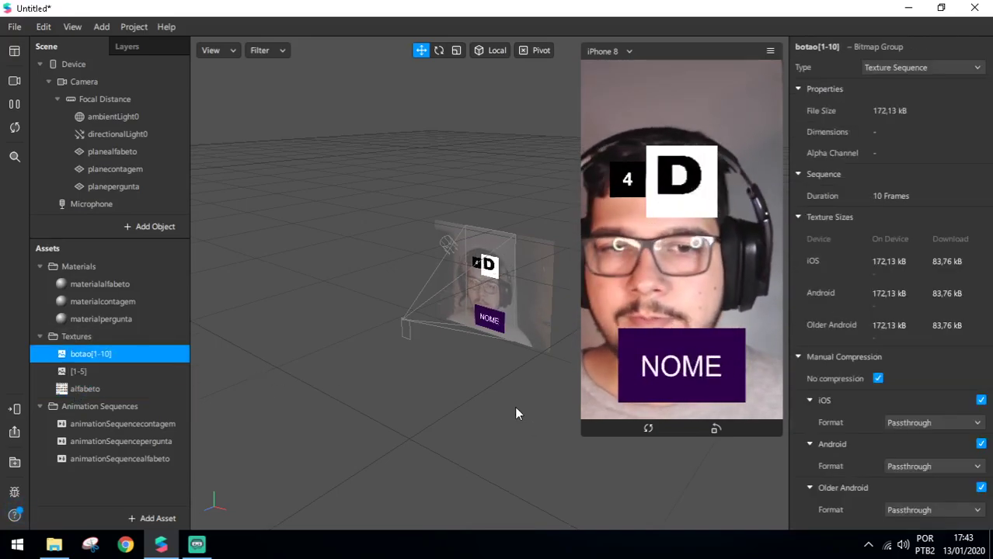
Shrink the device preview and open the Patch Editor below the viewport.
left_click_drag(582, 434, 619, 355)
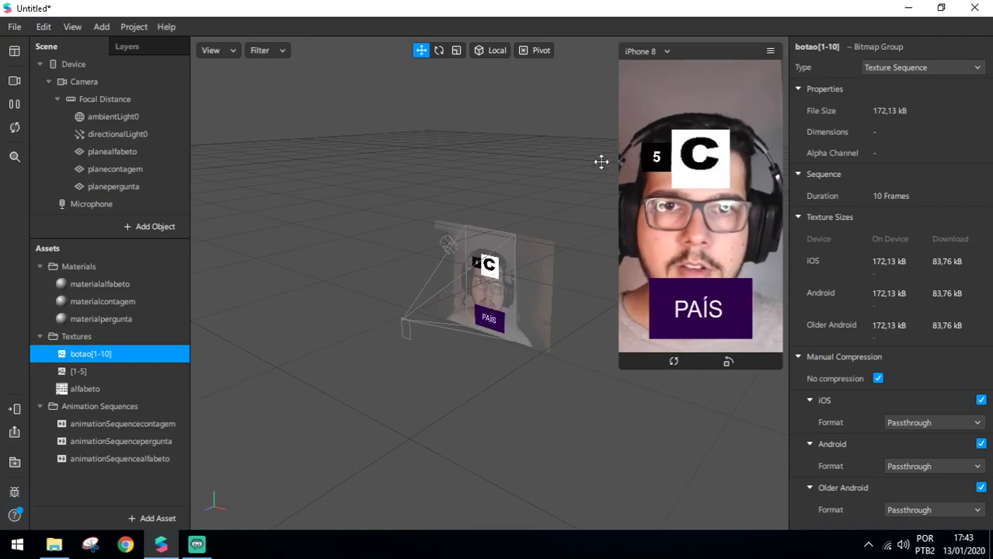
key("ctrl+shift+p")
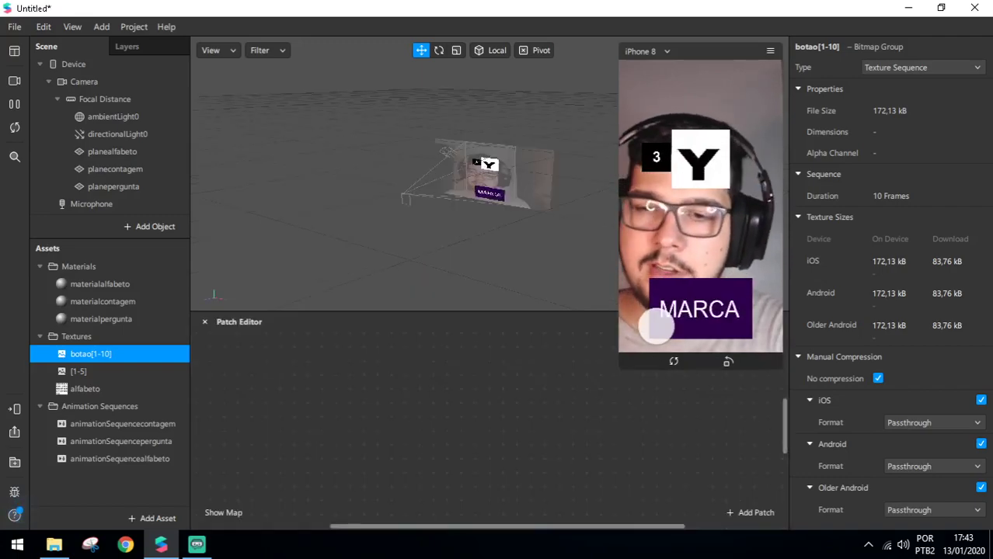
left_click_drag(624, 365, 640, 315)
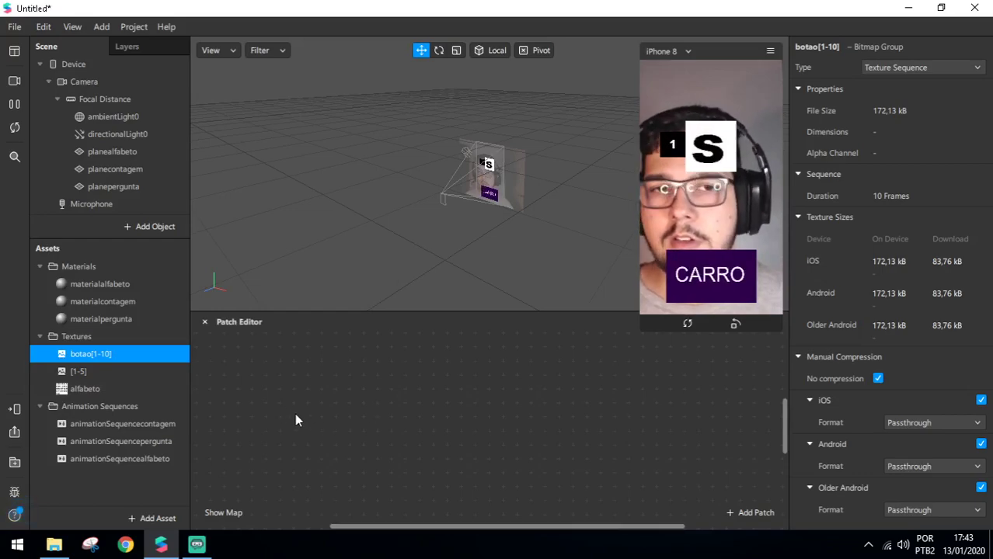
Add a Screen Tap patch to the empty patch graph.
double_click(293, 413)
type("screnn")
key("BackSpace")
key("BackSpace")
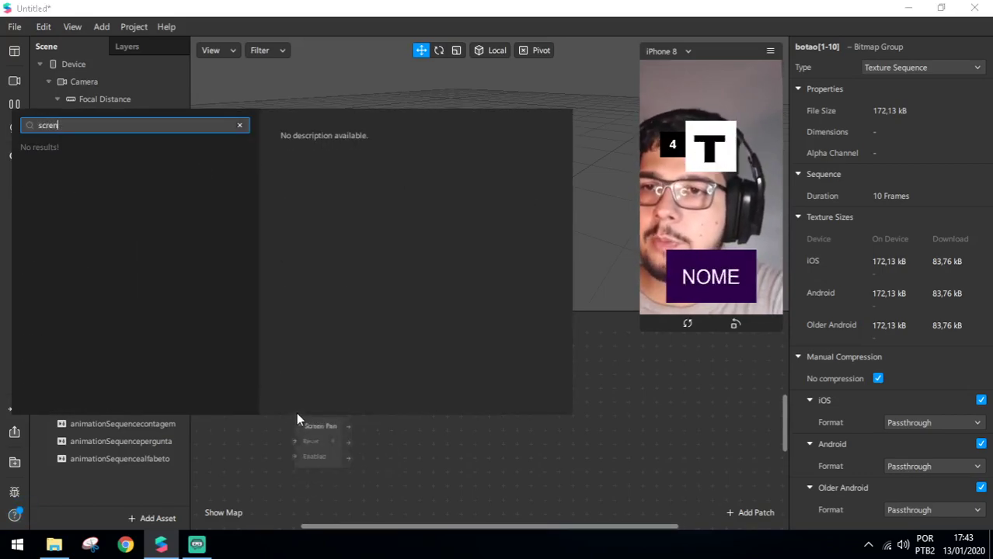
key("Down")
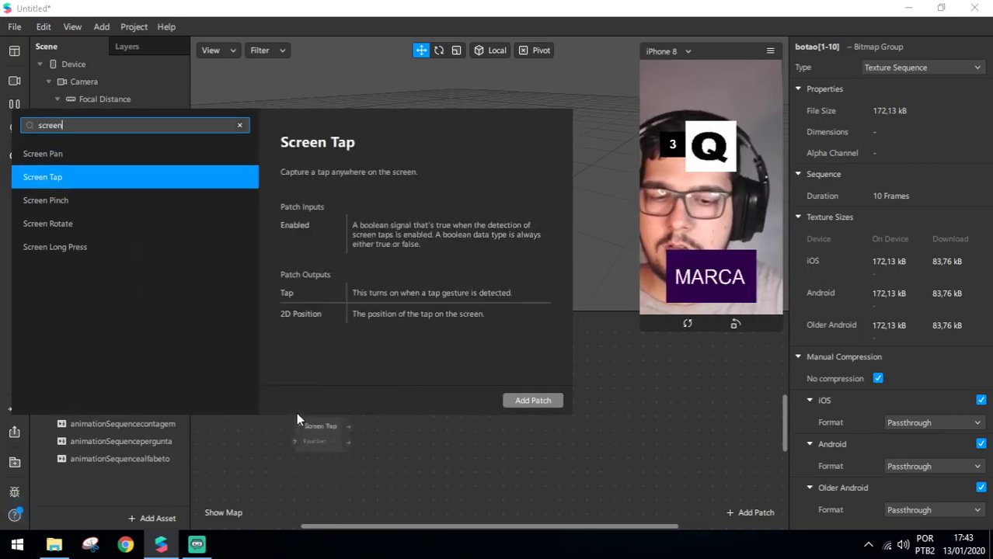
key("Return")
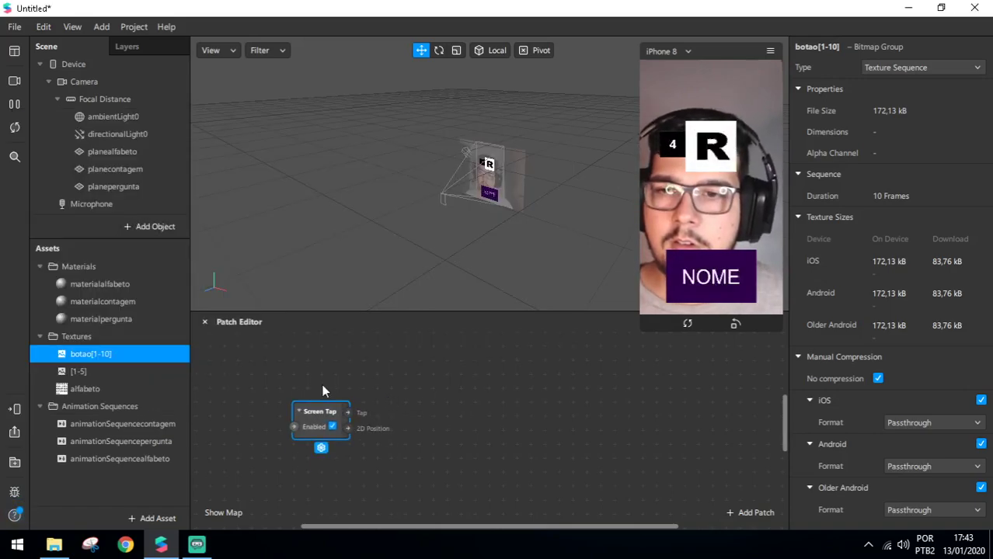
Add an Animation patch whose Play input is driven by the Screen Tap's Tap output.
left_click_drag(347, 412, 407, 384)
type("a")
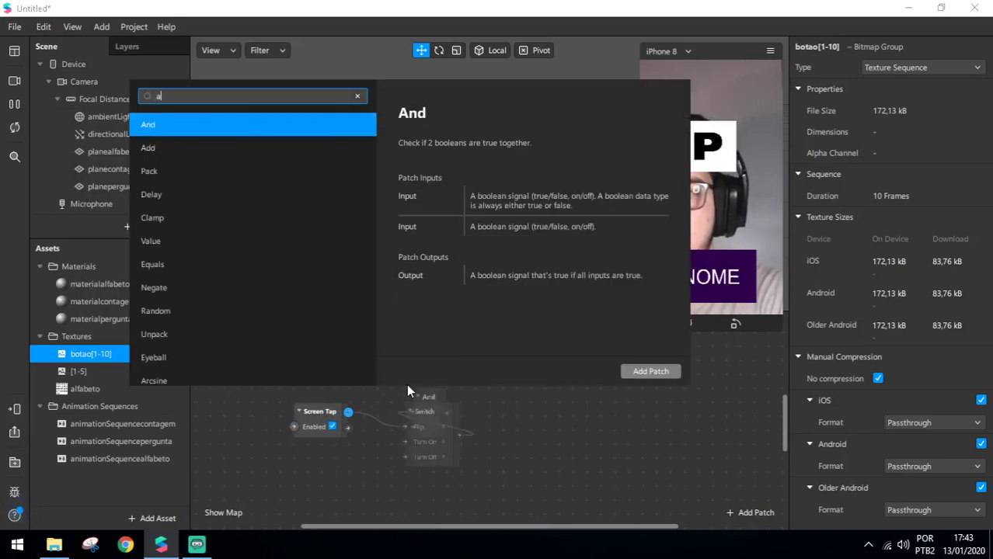
type("nim")
key("Return")
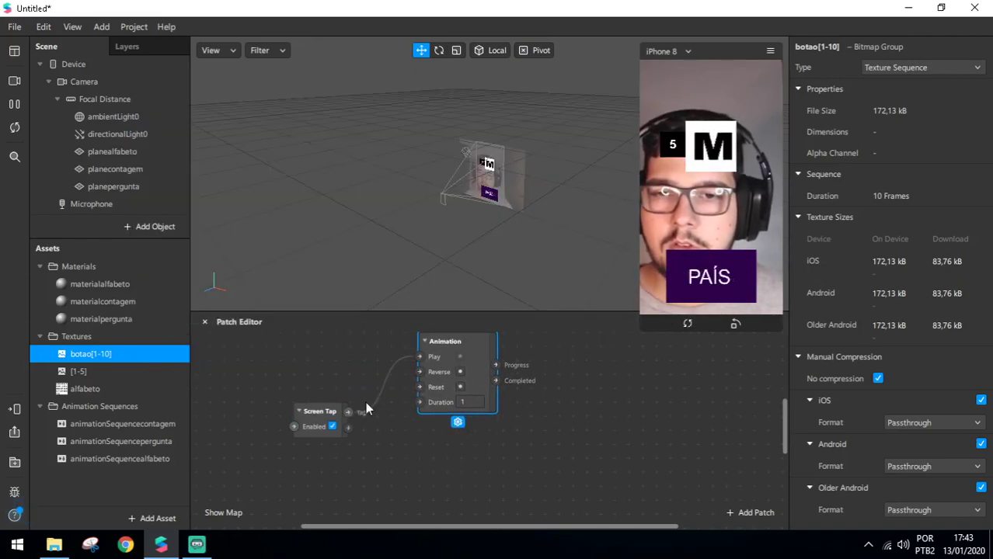
left_click_drag(476, 355, 462, 384)
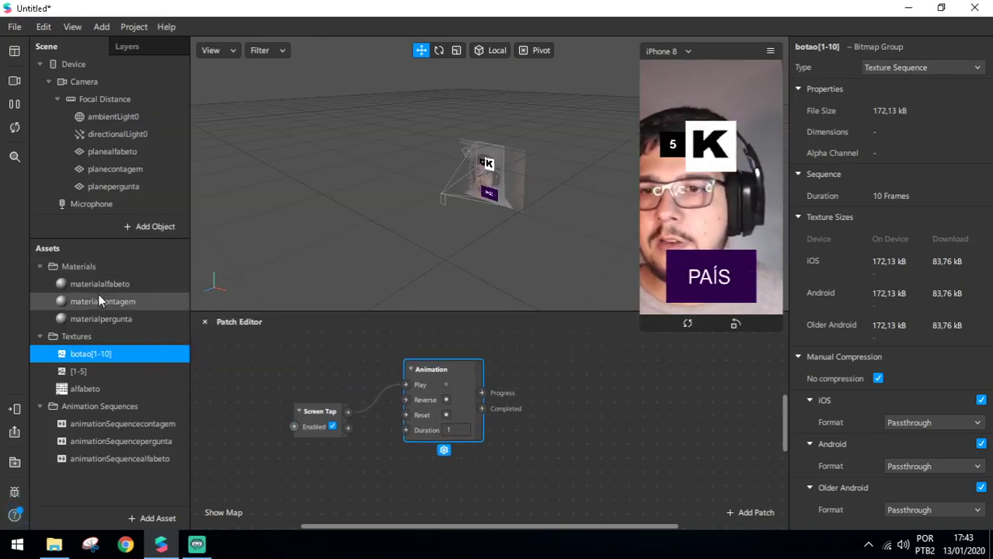
Add a Transition patch fed by the Animation's Progress output and set its type to Number.
left_click_drag(482, 394, 530, 373)
type("transiti")
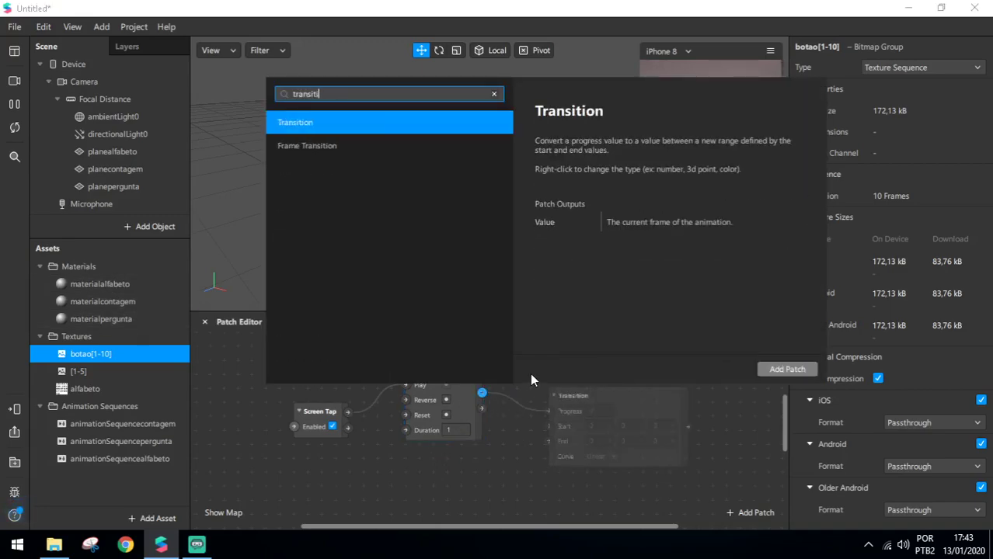
type("on")
left_click(315, 120)
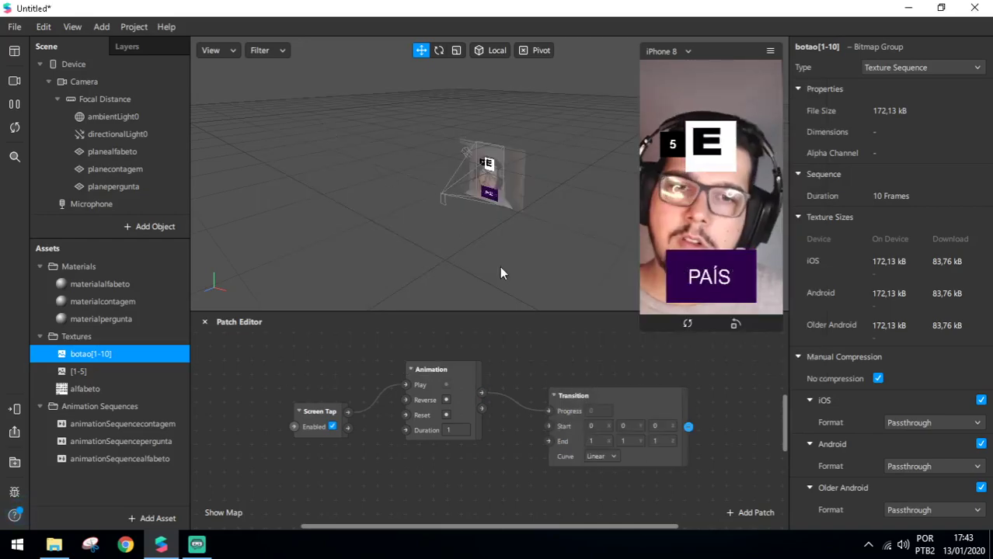
left_click(634, 406)
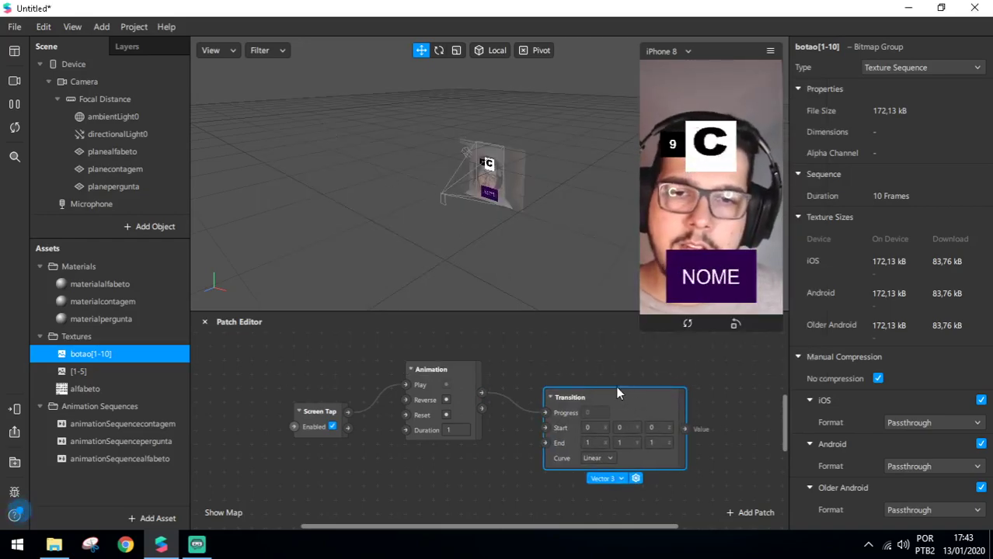
left_click(610, 480)
left_click(633, 456)
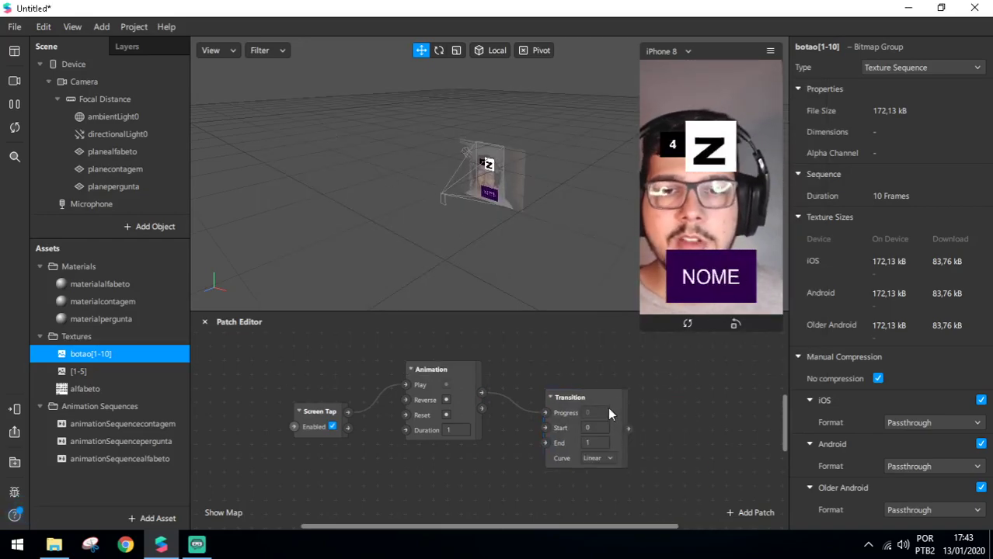
Set the Transition's Start to 10 and End to 0, and move it closer to the Animation patch.
left_click(595, 413)
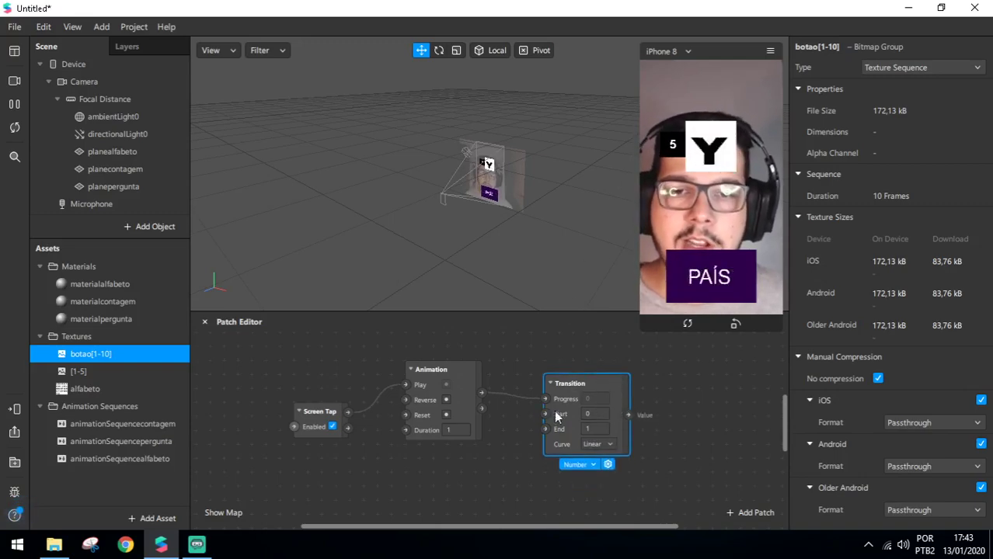
type("10")
key("Return")
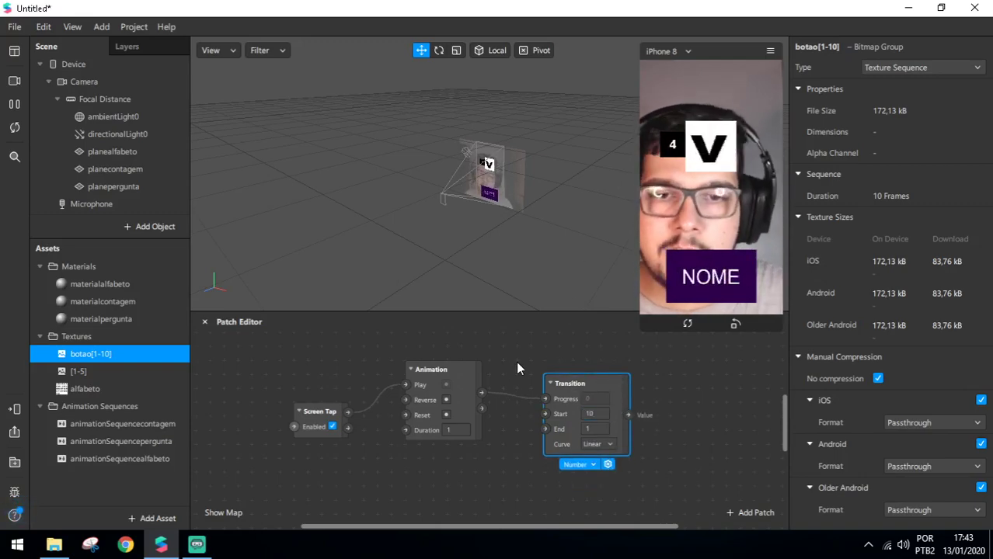
left_click(603, 429)
type("0")
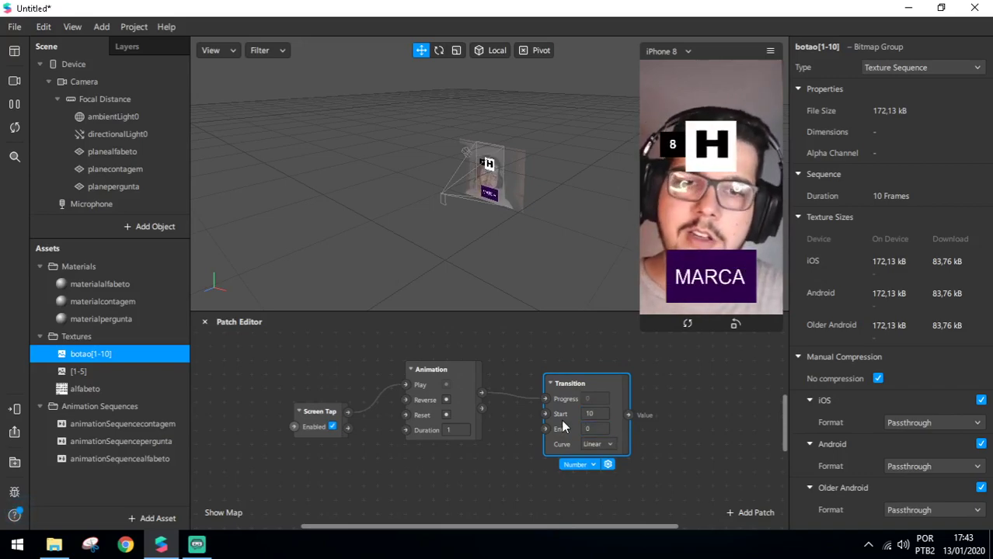
key("Return")
left_click_drag(594, 384, 538, 383)
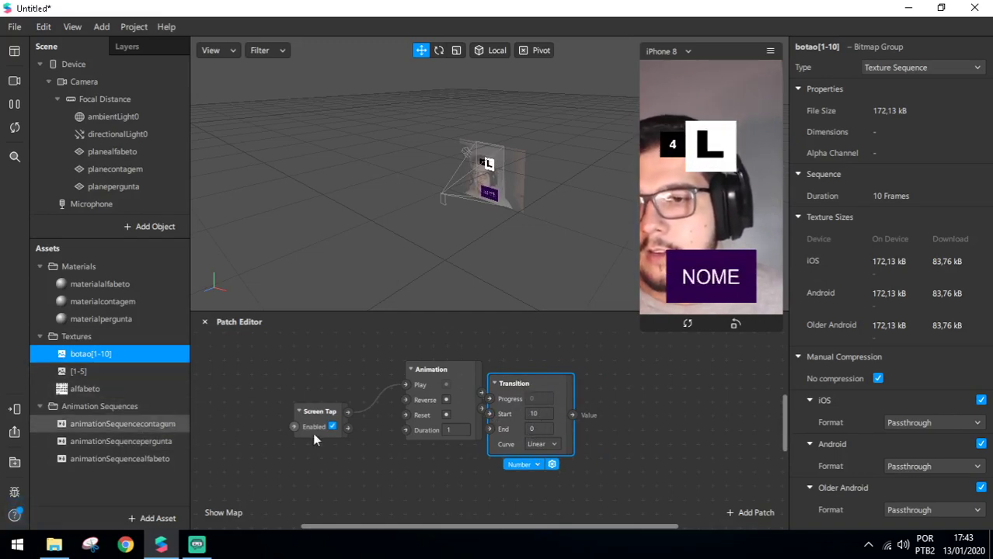
Set the Animation patch's duration to 10 and space the Animation and Transition patches apart.
left_click(455, 432)
type("0")
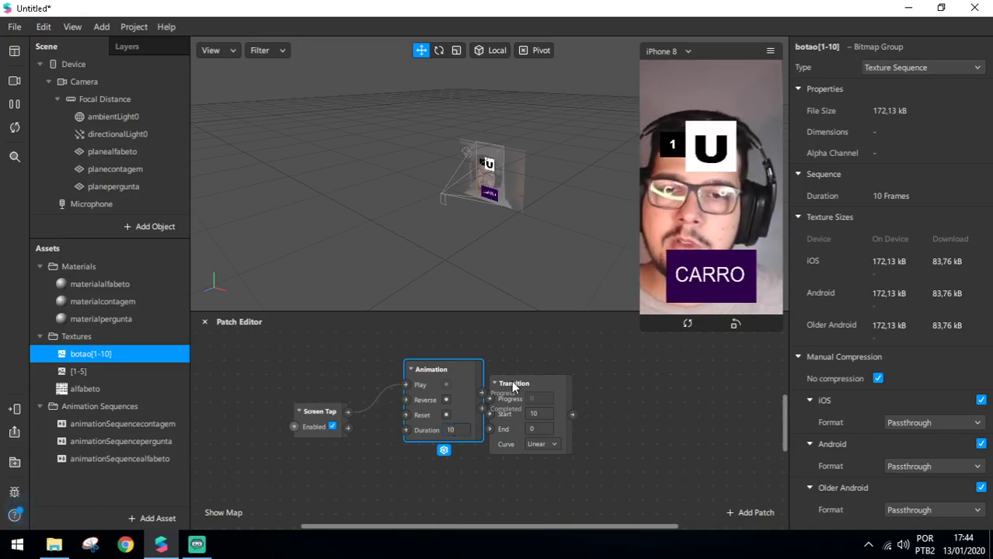
left_click_drag(496, 404, 510, 375)
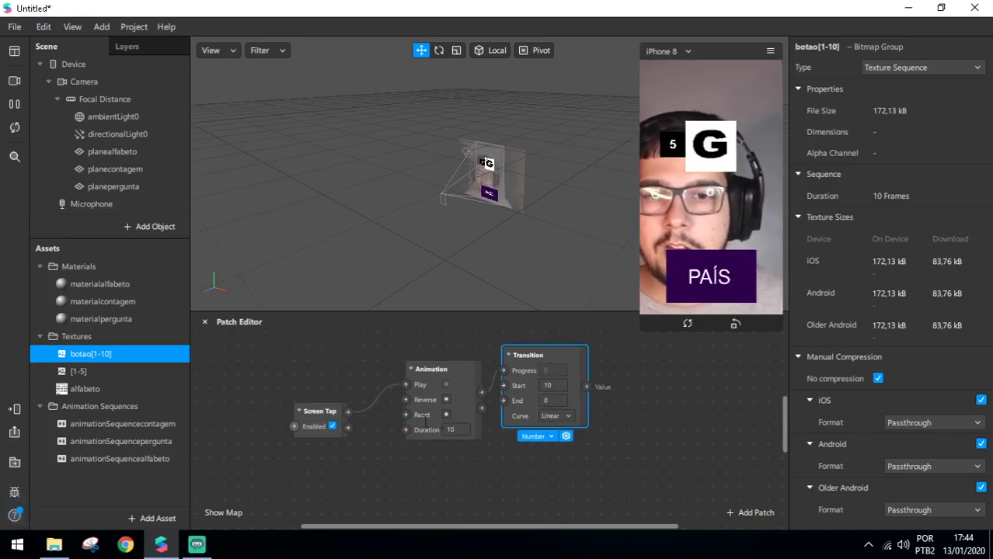
left_click_drag(459, 372, 409, 383)
mouse_move(565, 374)
left_mouse_down()
mouse_move(519, 359)
mouse_move(531, 369)
mouse_move(549, 363)
mouse_move(547, 375)
left_mouse_up()
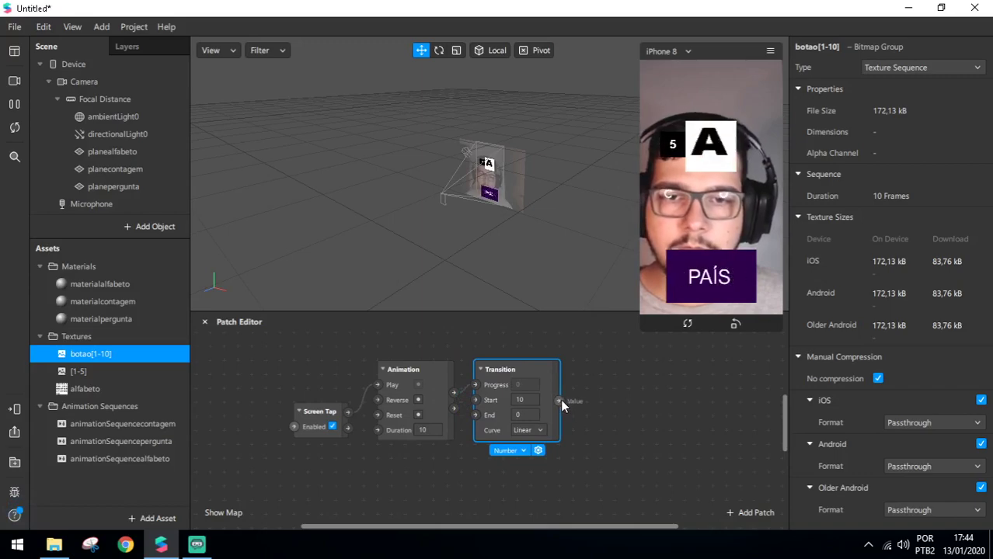
Create a Current Frame patch for animationSequencecontagem and connect the Transition's Value output to it.
left_click(137, 460)
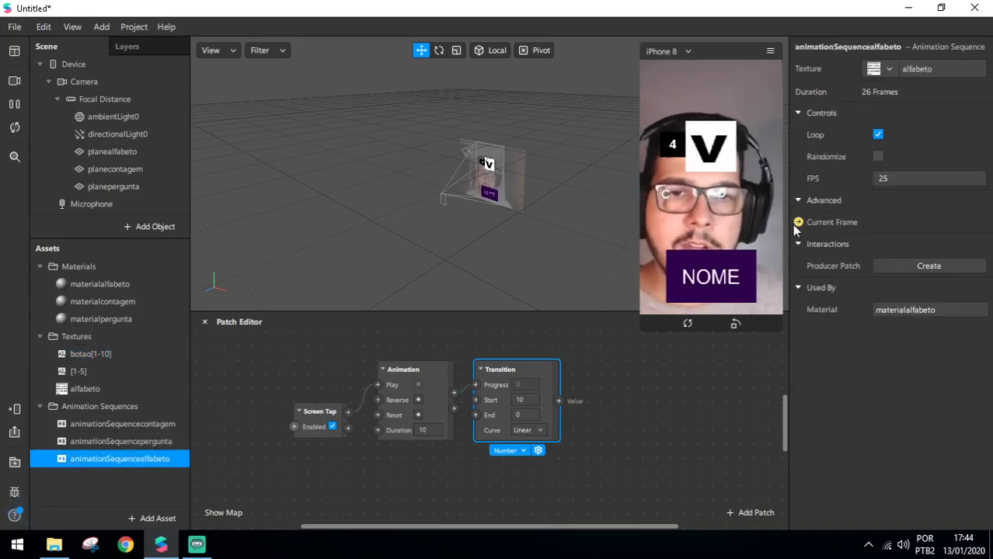
key("Up")
key("Up")
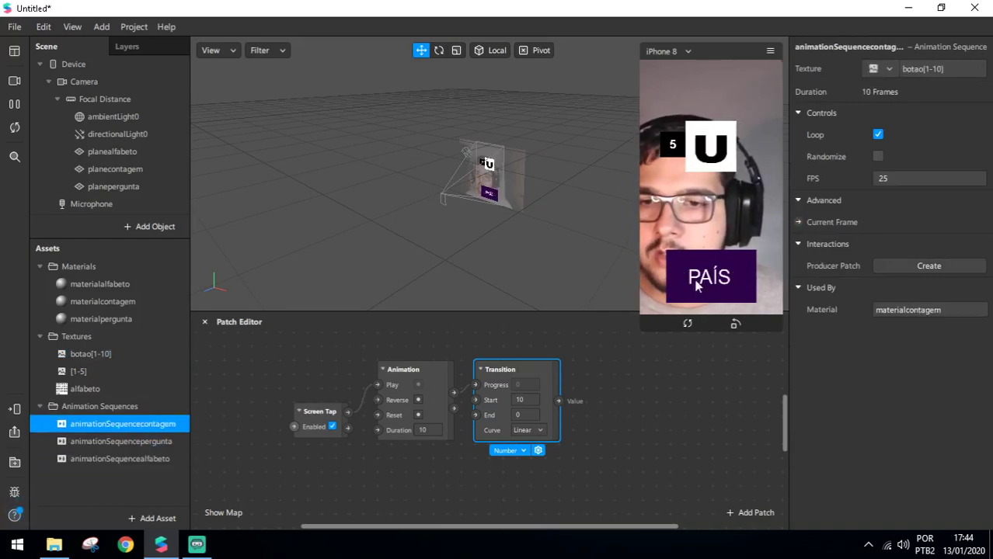
left_click(798, 222)
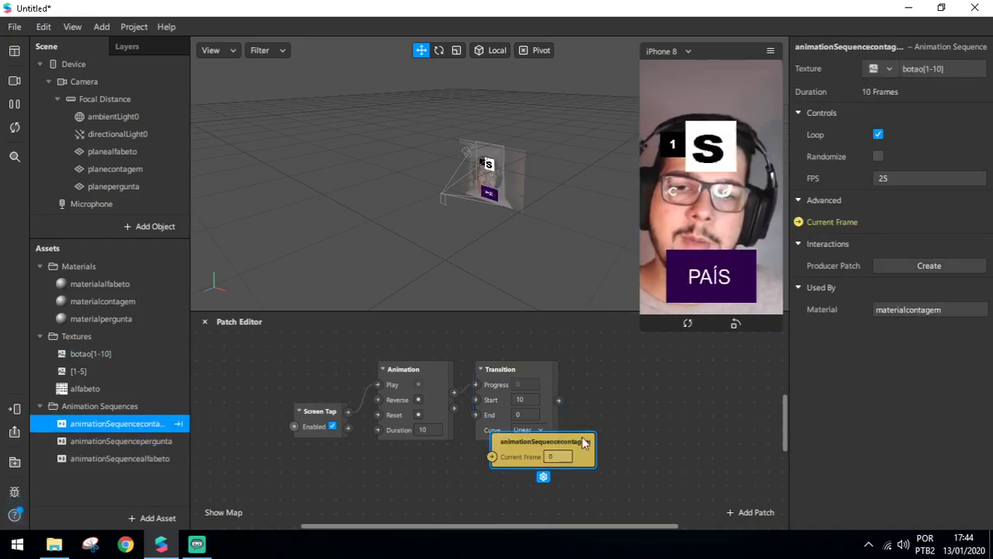
left_click_drag(570, 444, 619, 398)
left_click_drag(613, 411, 676, 386)
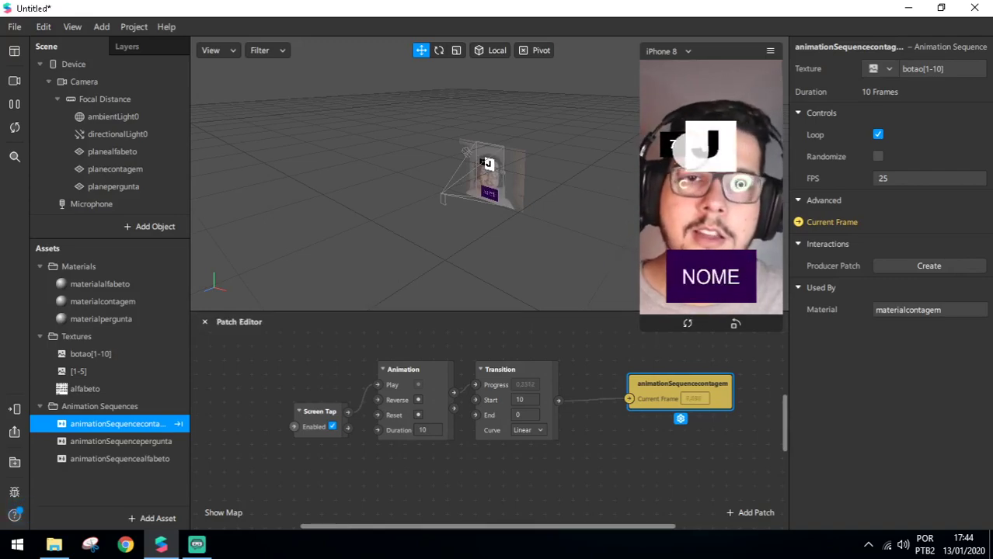
Arrange the Animation, Transition and animationSequencecontagem patches into a compact row beside Screen Tap.
left_click(536, 369)
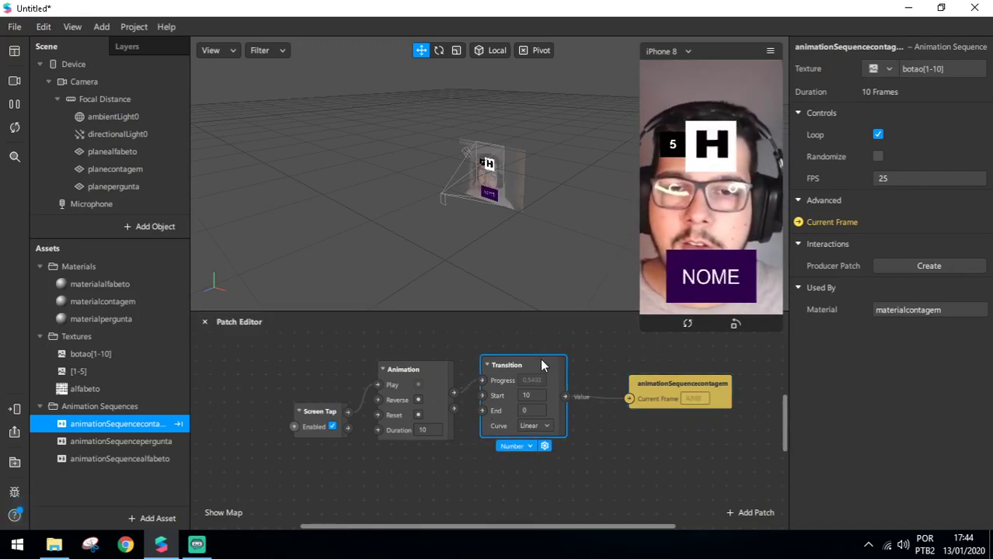
left_click_drag(439, 379, 424, 379)
left_click(499, 369)
left_click(657, 400)
left_click_drag(657, 400, 601, 398)
left_click_drag(391, 368, 405, 354)
left_click(505, 357)
left_click(635, 379)
left_click(631, 474)
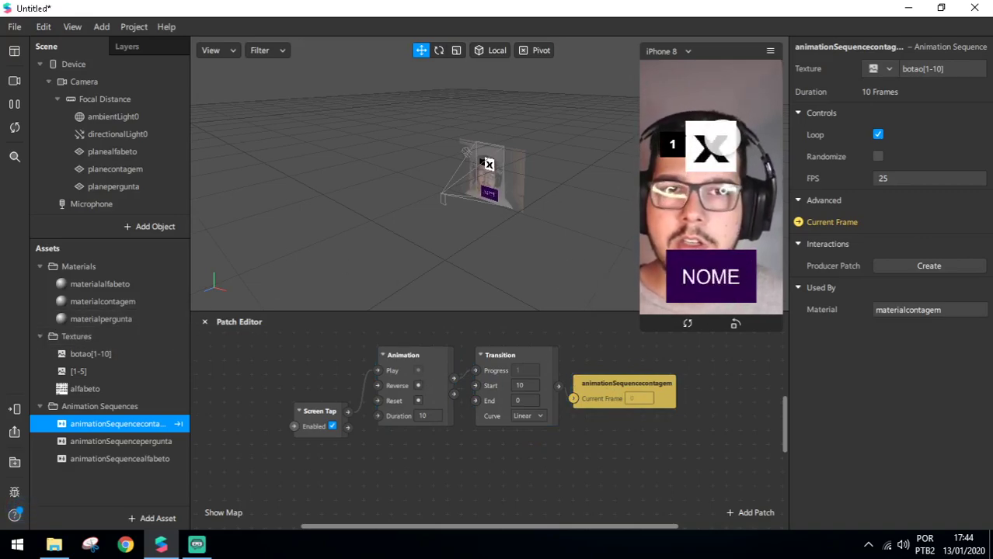
Create a Current Frame patch for animationSequencepergunta below the countdown patches and move Screen Tap away to free space.
left_click(135, 444)
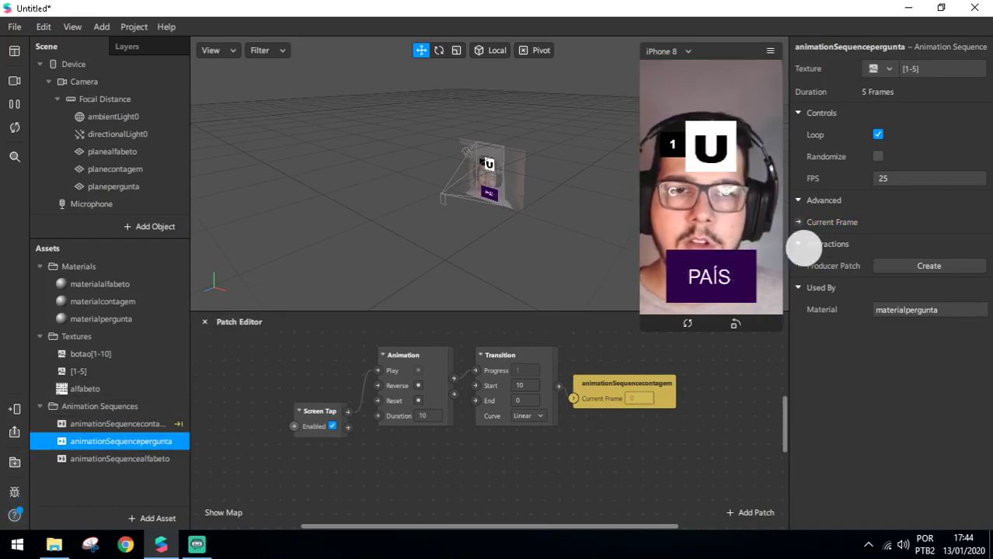
left_click(798, 223)
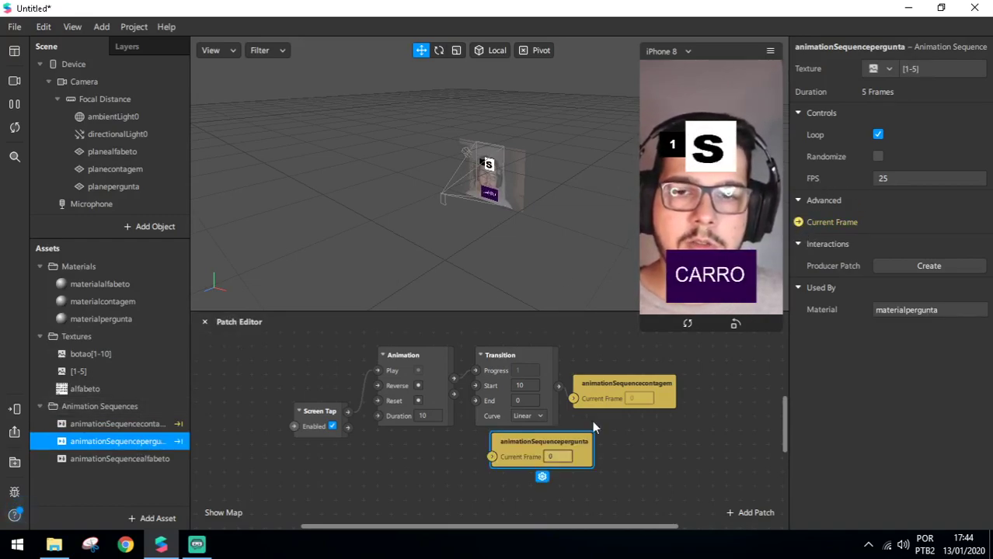
left_click_drag(534, 448, 645, 489)
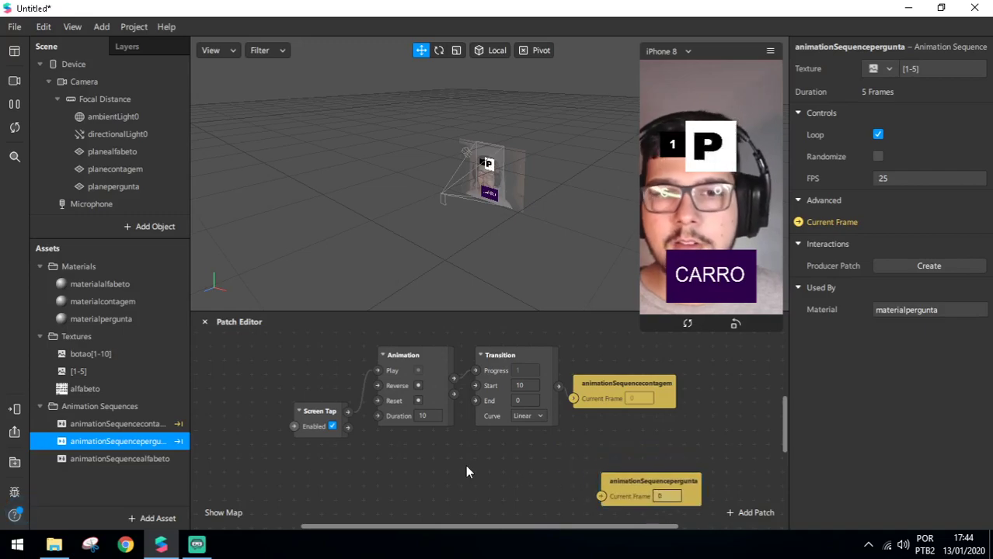
scroll(386, 441, "down", 2)
scroll(386, 441, "down", 1)
left_click_drag(349, 384, 309, 371)
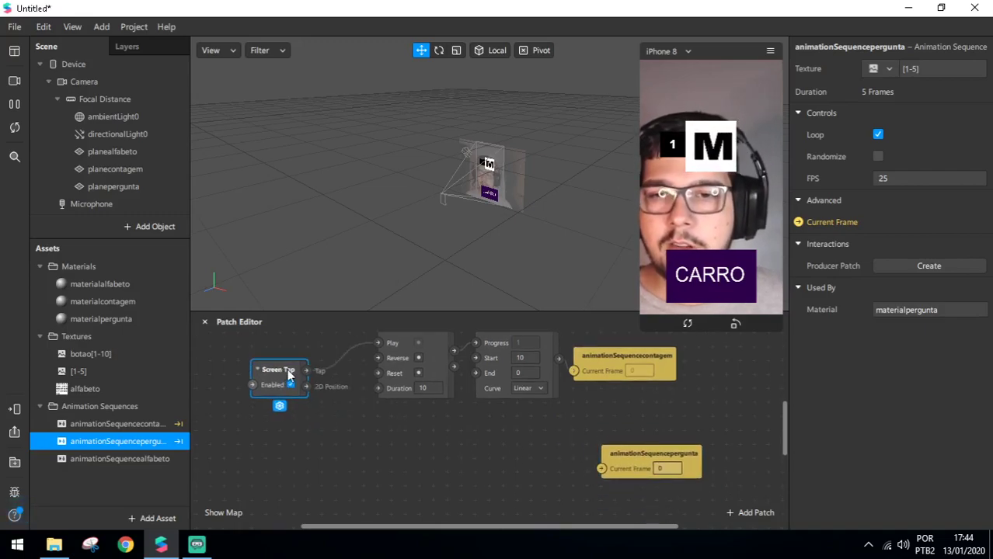
Add a Counter patch below the Animation patch, with its Increase input driven by the Screen Tap's Tap output.
right_click(376, 456)
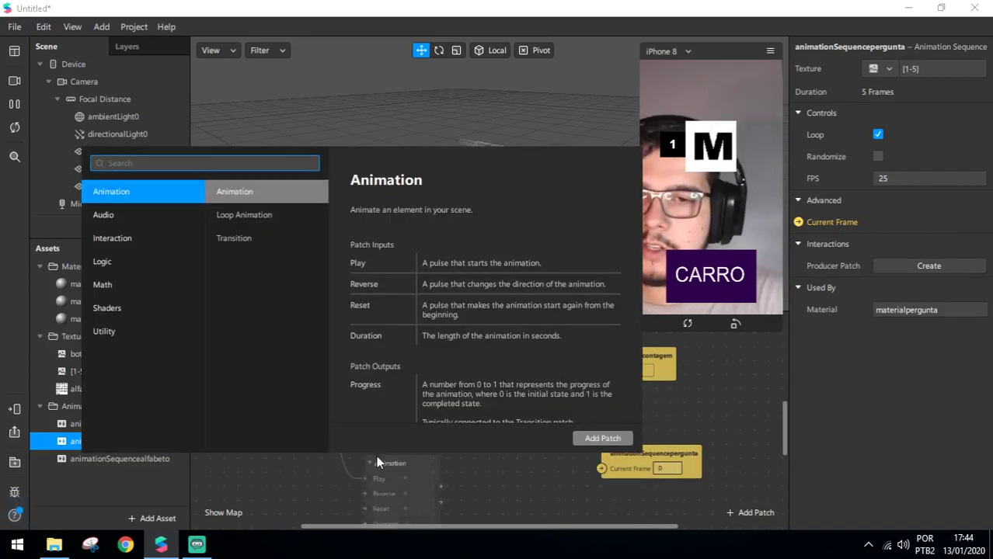
type("count")
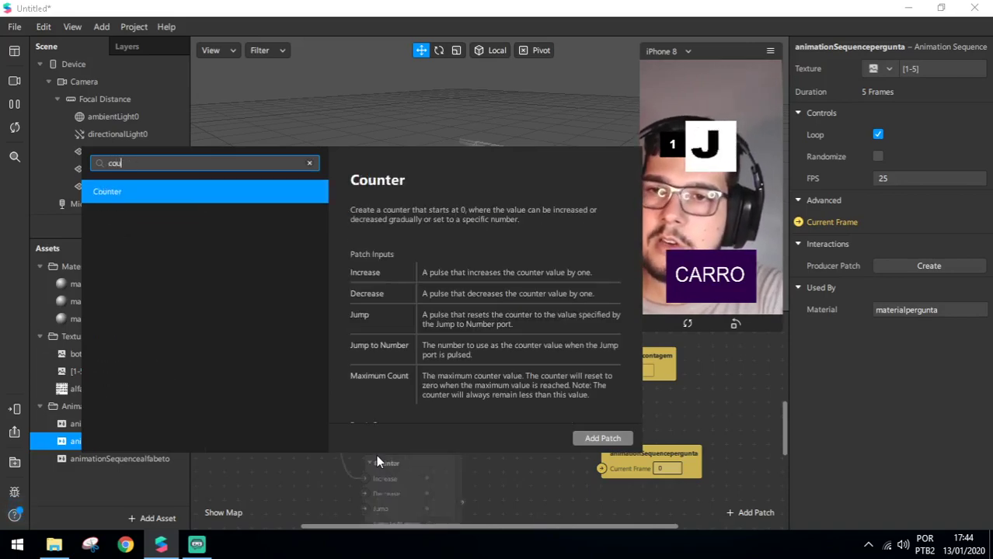
key("Return")
left_click_drag(376, 457, 381, 433)
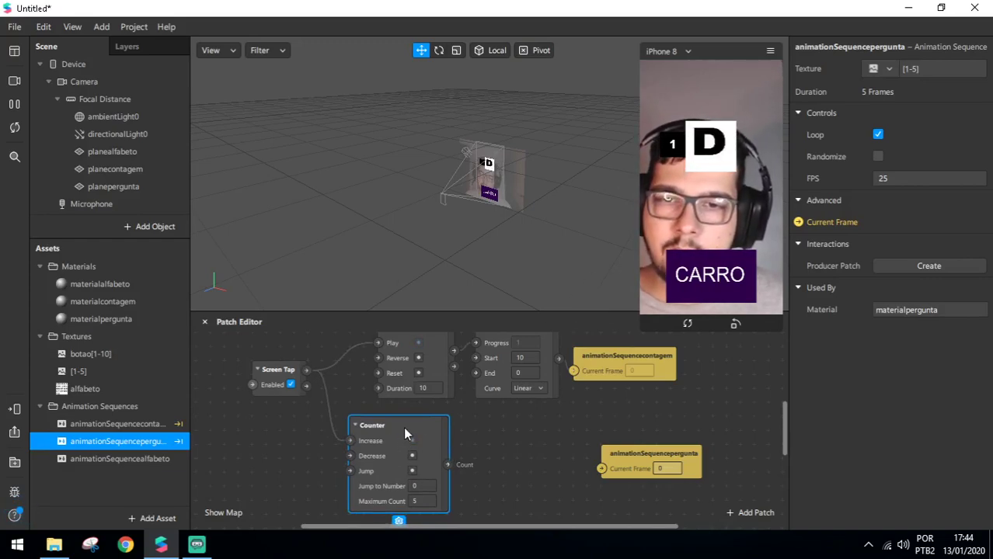
left_click_drag(403, 426, 380, 436)
left_click(463, 466)
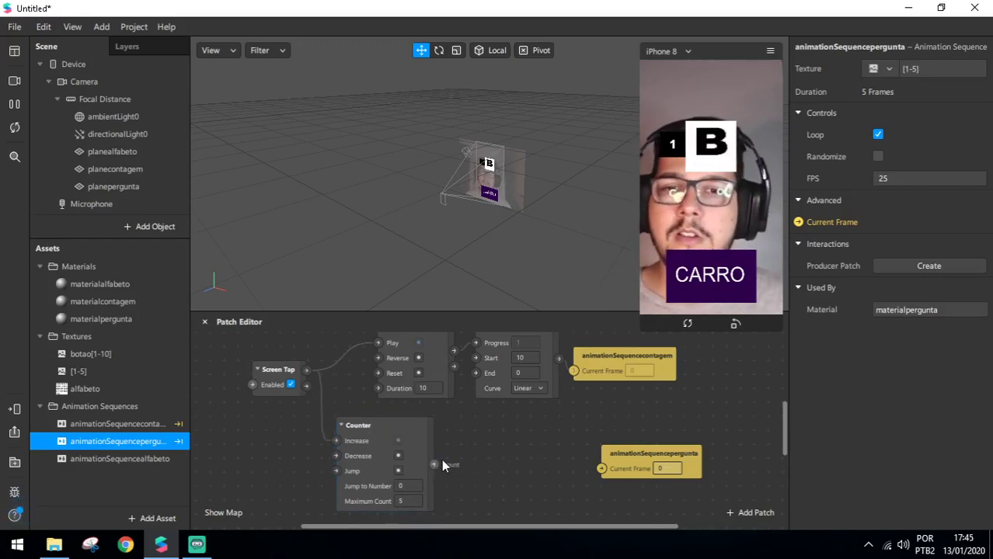
Add a Subtract patch fed by the Counter's Count output and set the value it subtracts to 1.
left_click_drag(621, 459, 649, 458)
left_click_drag(434, 465, 482, 463)
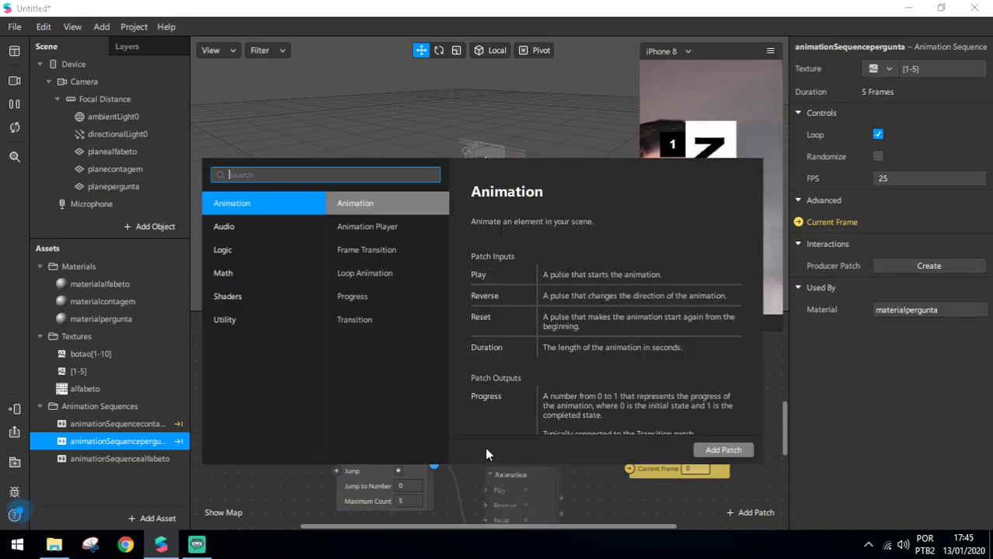
left_click(574, 499)
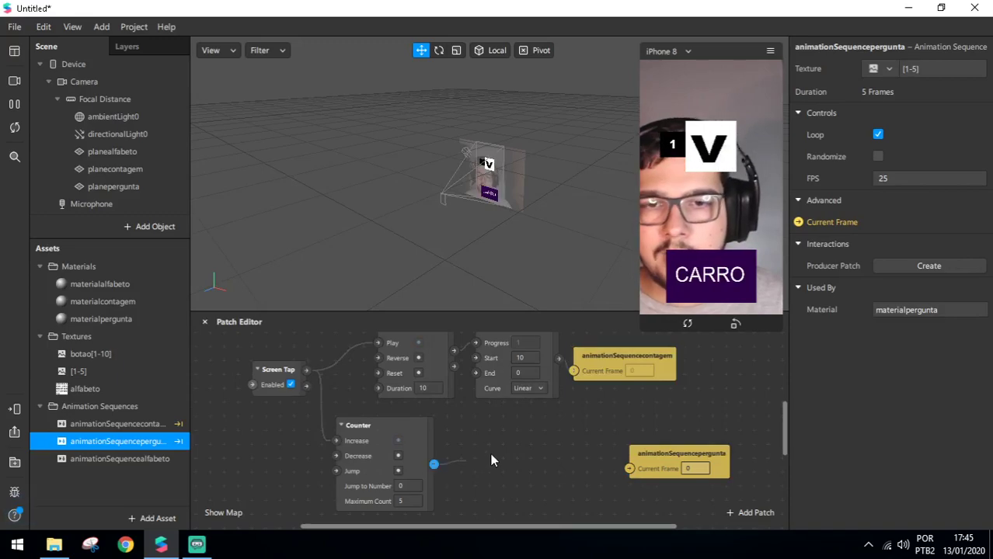
left_click_drag(433, 464, 493, 450)
type("sub")
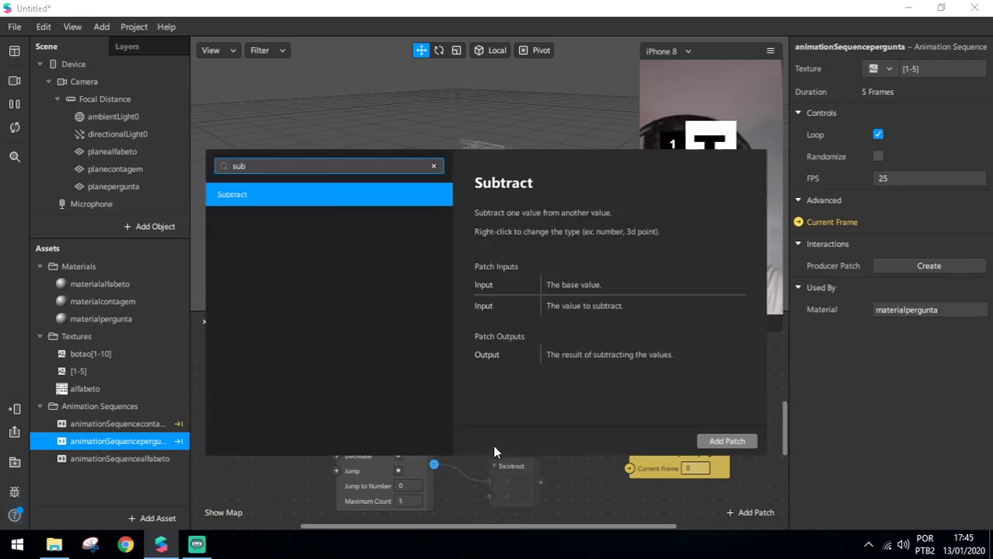
key("Return")
left_click(513, 495)
type("1")
key("Return")
left_click_drag(501, 492, 474, 464)
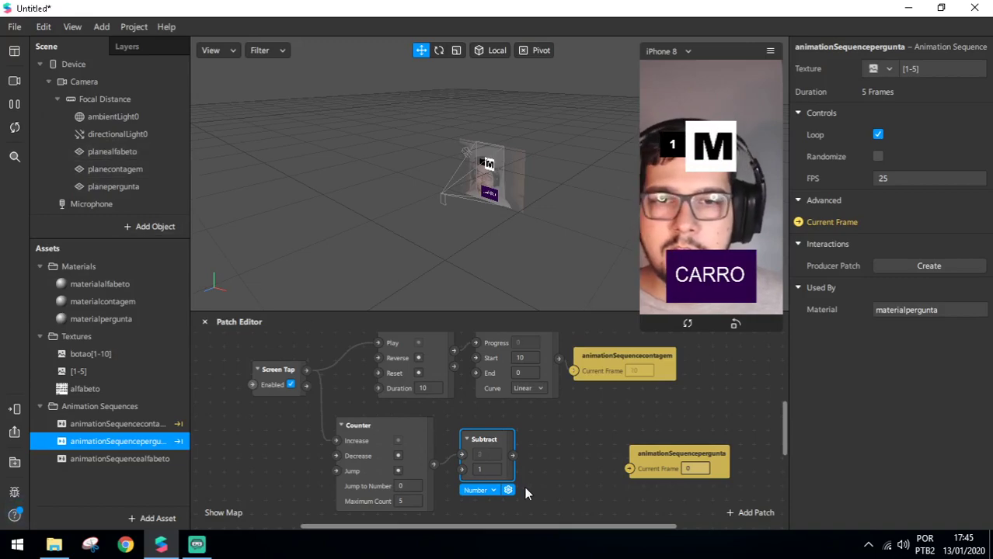
Connect the Subtract output to animationSequencepergunta's Current Frame and test the question change by tapping the preview.
left_click_drag(489, 439, 517, 436)
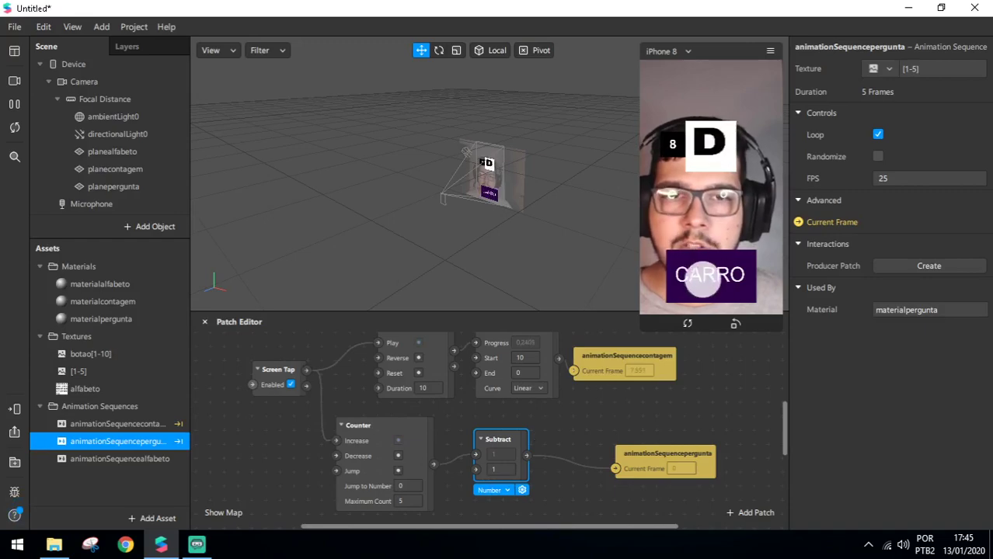
left_click(721, 287)
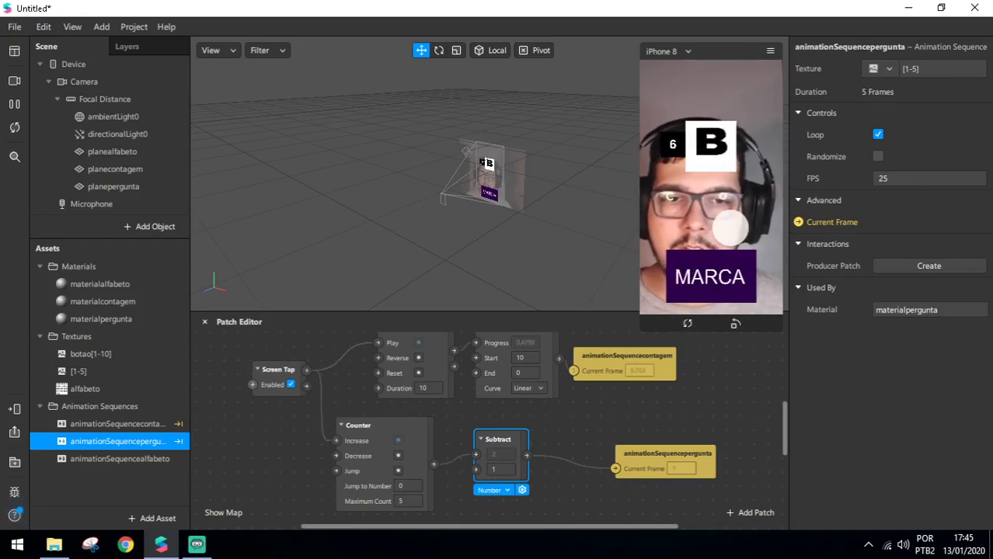
left_click(721, 194)
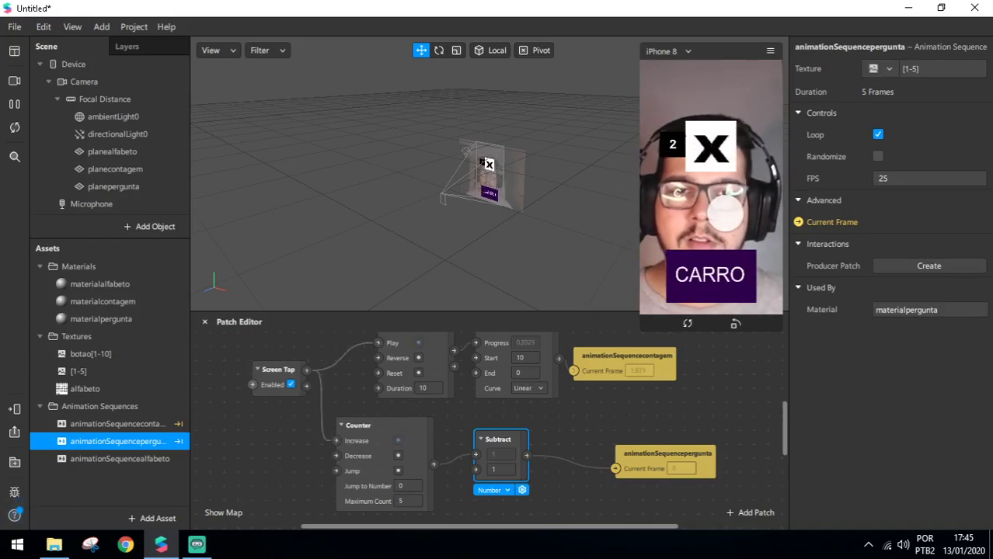
Reposition the patches, keeping Subtract close to the Counter and animationSequencepergunta lower down, and test more preview taps.
mouse_move(522, 457)
left_mouse_down()
mouse_move(554, 460)
mouse_move(539, 446)
left_mouse_up()
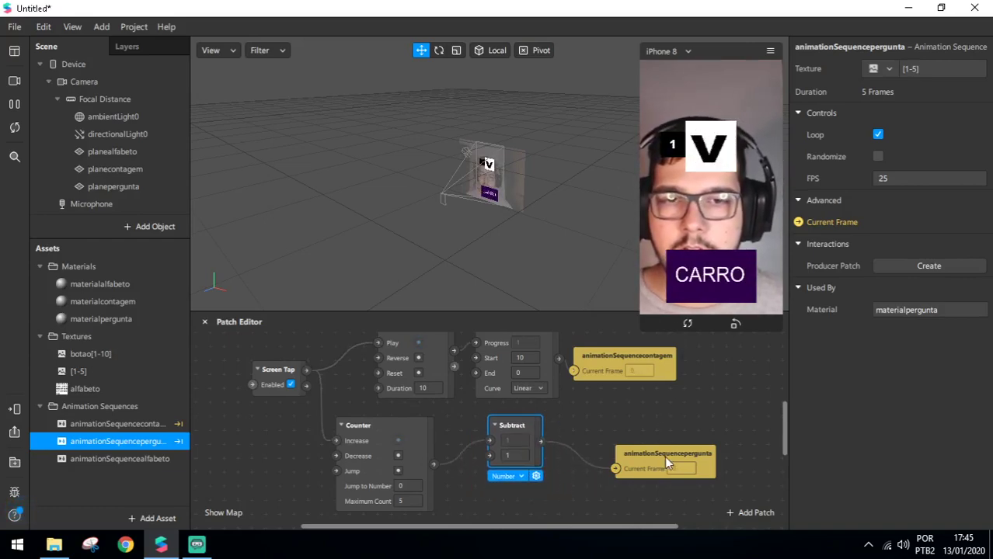
left_click_drag(664, 456, 690, 442)
left_click_drag(537, 446, 628, 446)
left_click(12, 133)
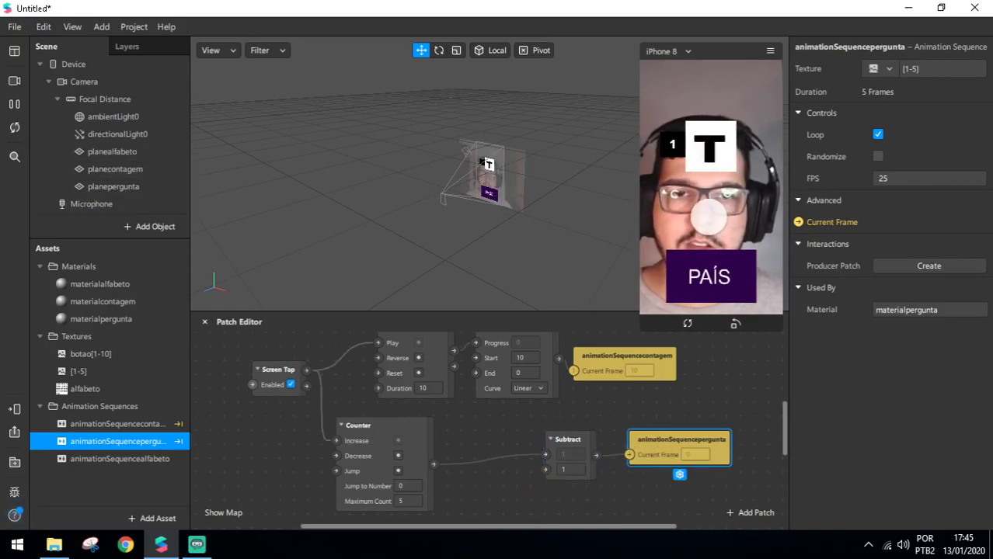
left_click_drag(691, 440, 734, 479)
left_click_drag(571, 441, 511, 440)
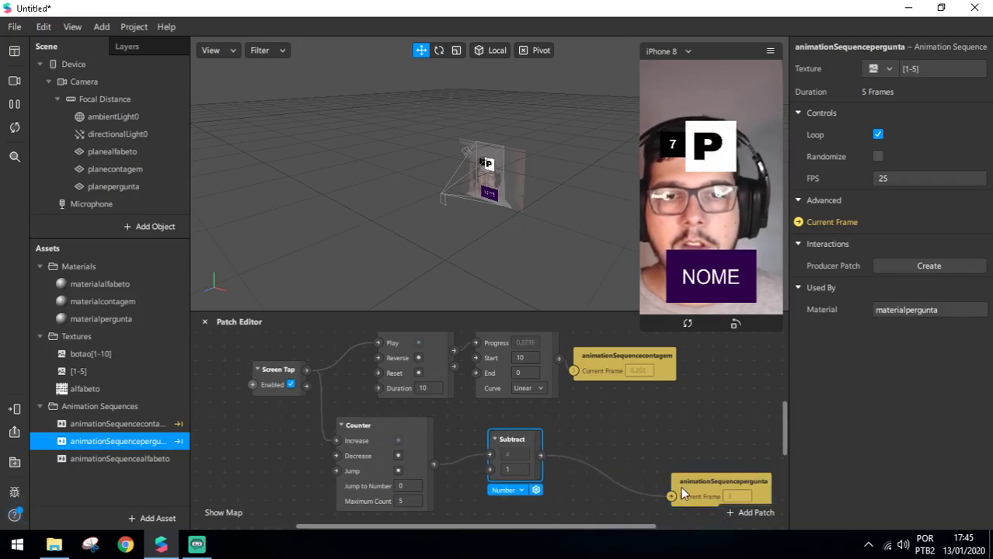
left_click_drag(681, 494, 653, 508)
left_click_drag(513, 451, 485, 437)
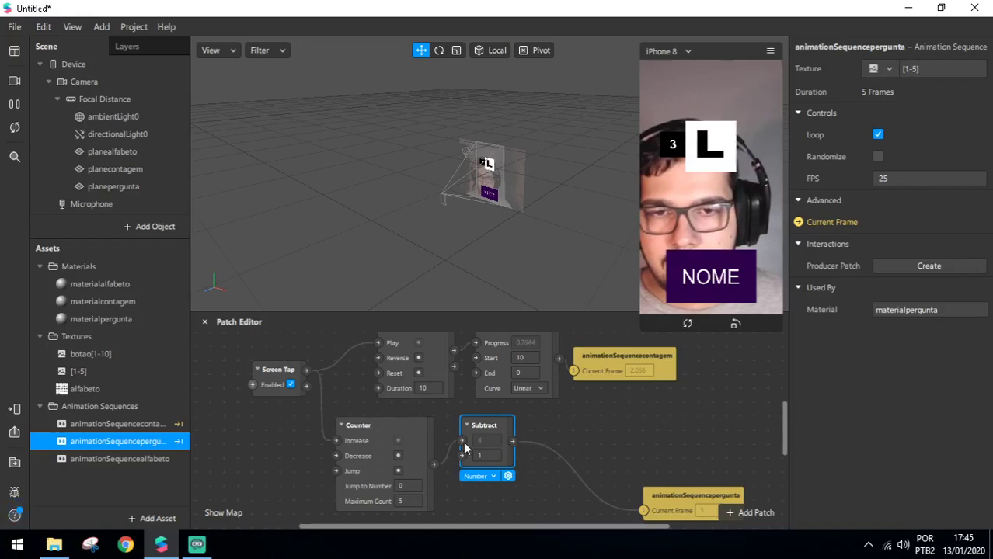
Set the Counter's Maximum Count to 7 after trying 6 with taps in the preview.
left_click(410, 501)
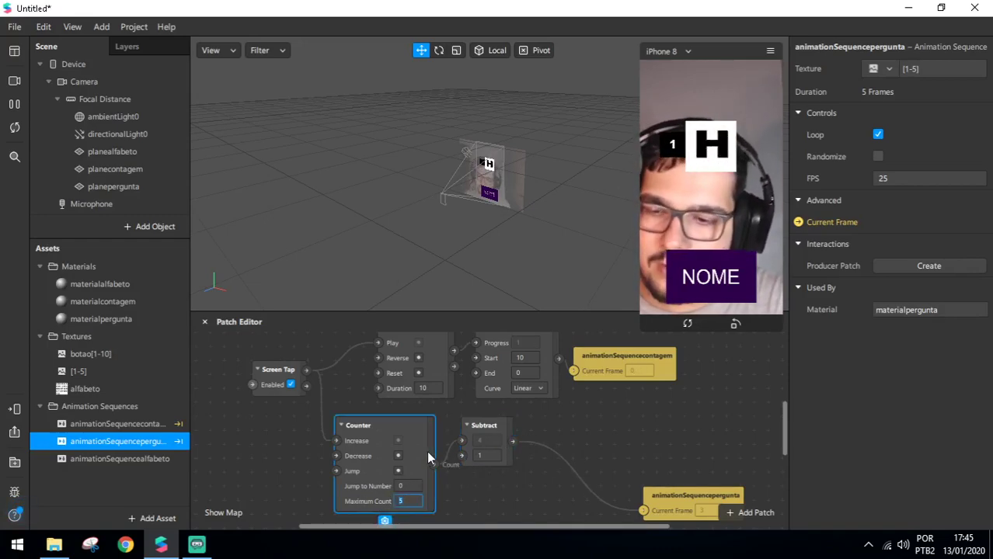
type("6")
key("Return")
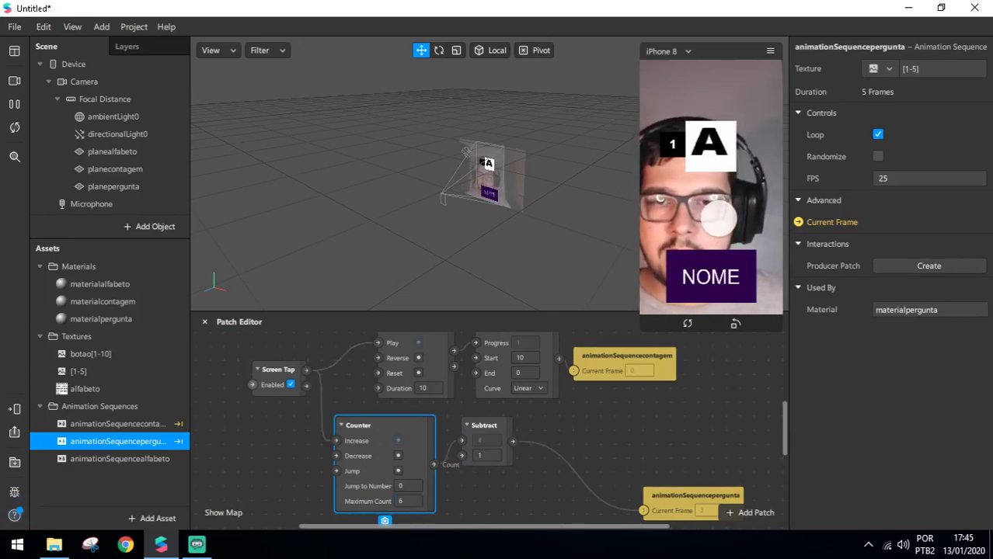
left_click(718, 222)
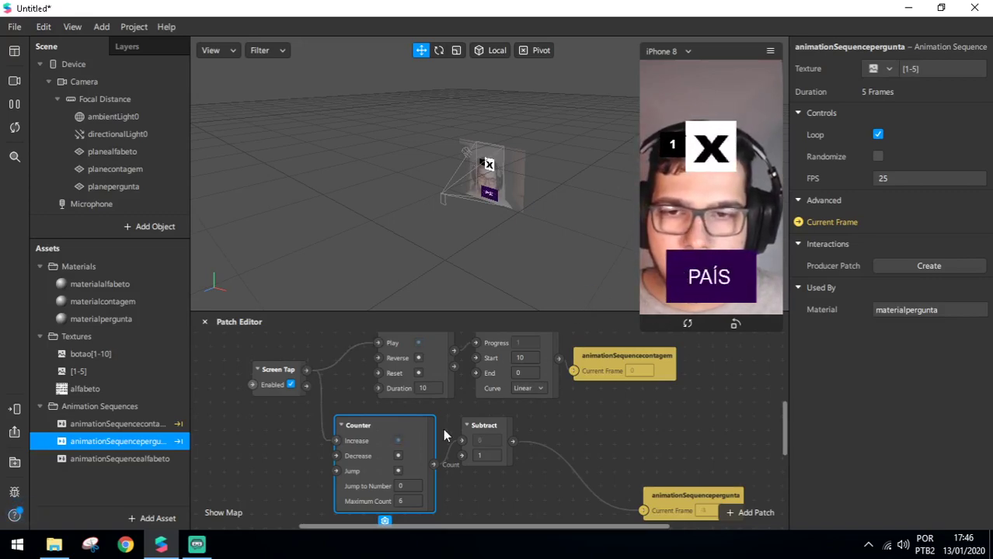
left_click(421, 499)
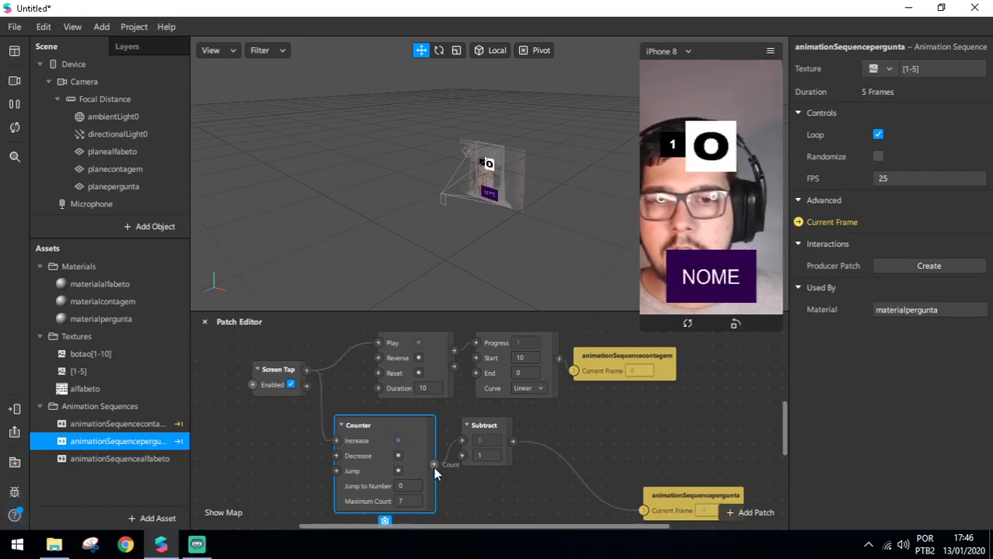
Add an Equals Exactly patch fed by the Subtract output, comparing it with 5, and place it above animationSequencepergunta.
left_click_drag(513, 442, 558, 444)
type("equal")
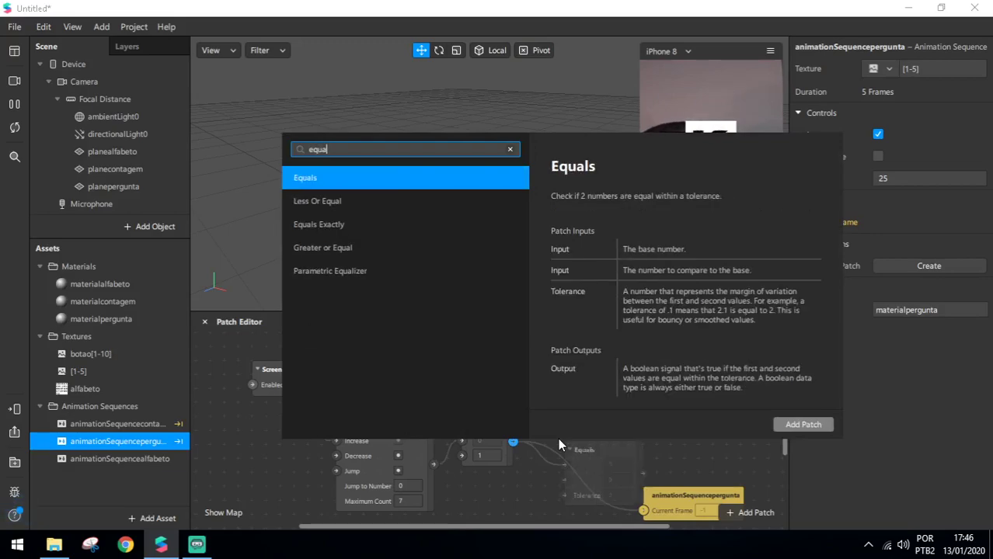
key("Down")
key("Down")
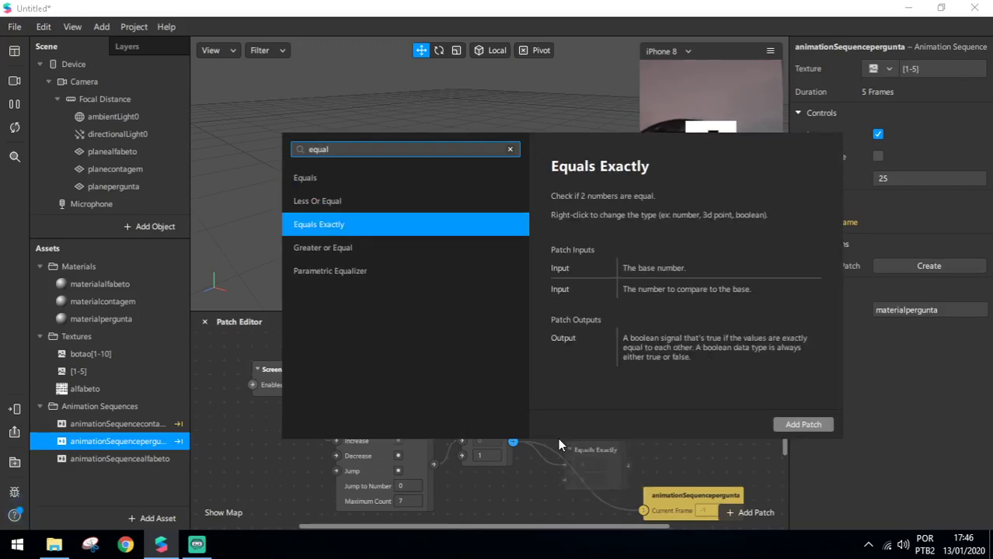
key("Return")
left_click(590, 480)
type("5")
left_click_drag(608, 453, 657, 439)
left_click(664, 459)
left_click(643, 463)
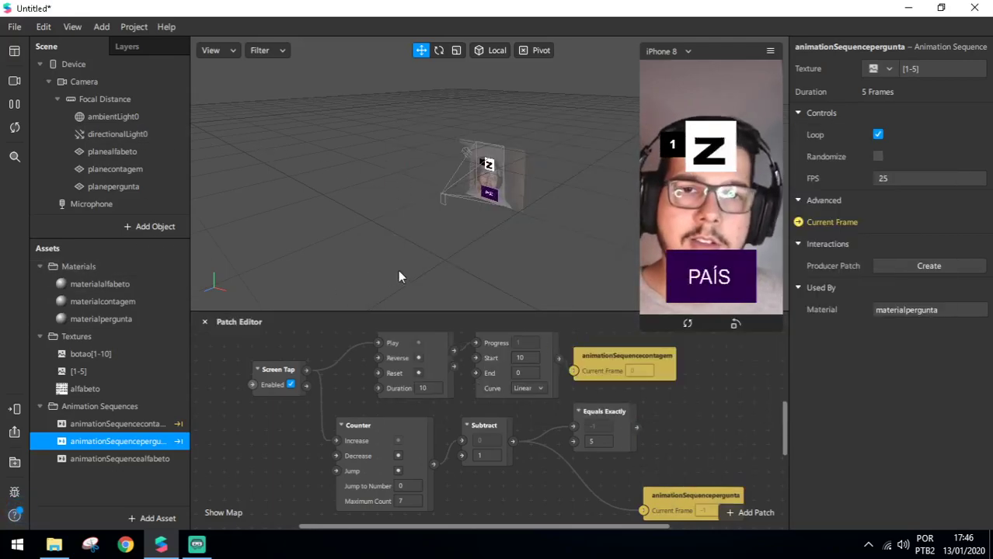
Space out the Equals Exactly, Counter and animationSequencepergunta patches around Subtract.
left_click_drag(619, 413, 656, 413)
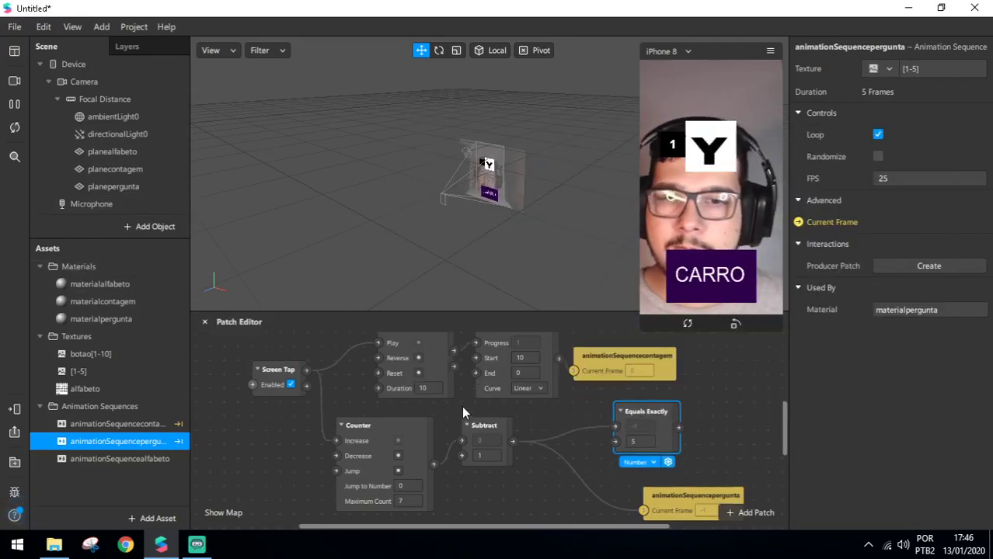
scroll(461, 412, "down", 1)
left_click_drag(381, 412, 393, 413)
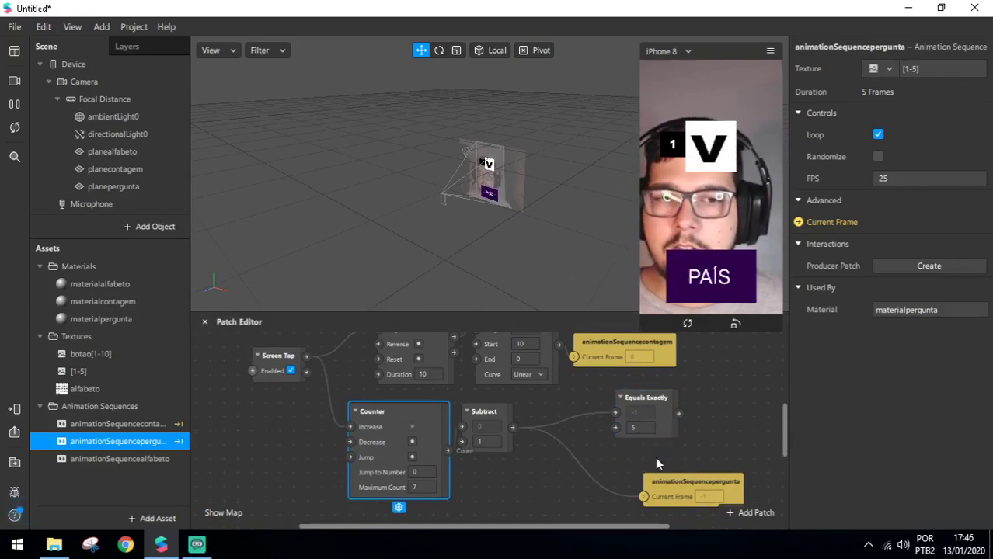
left_click_drag(692, 485, 705, 470)
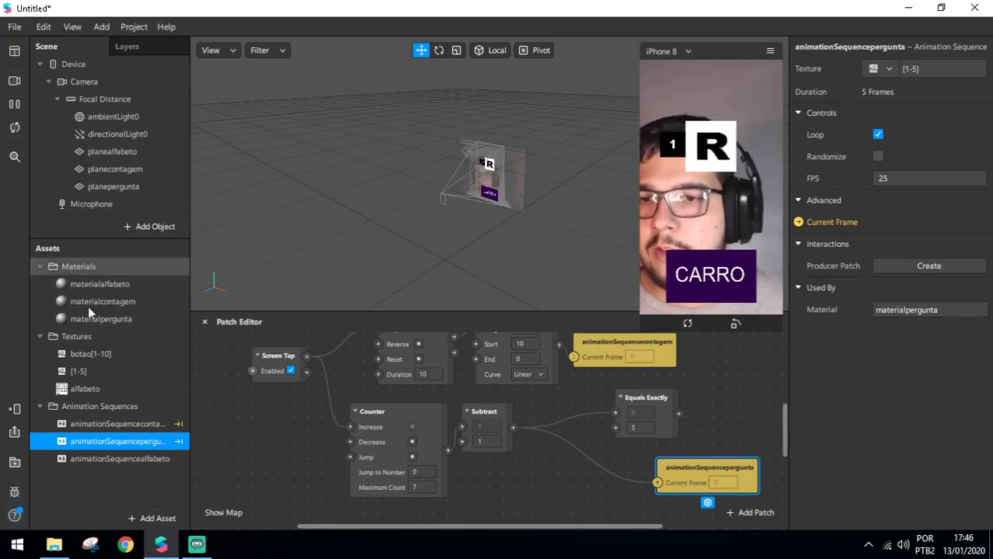
Create a Current Frame patch for animationSequencealfabeto and place it below the animationSequencepergunta patch.
left_click(114, 320)
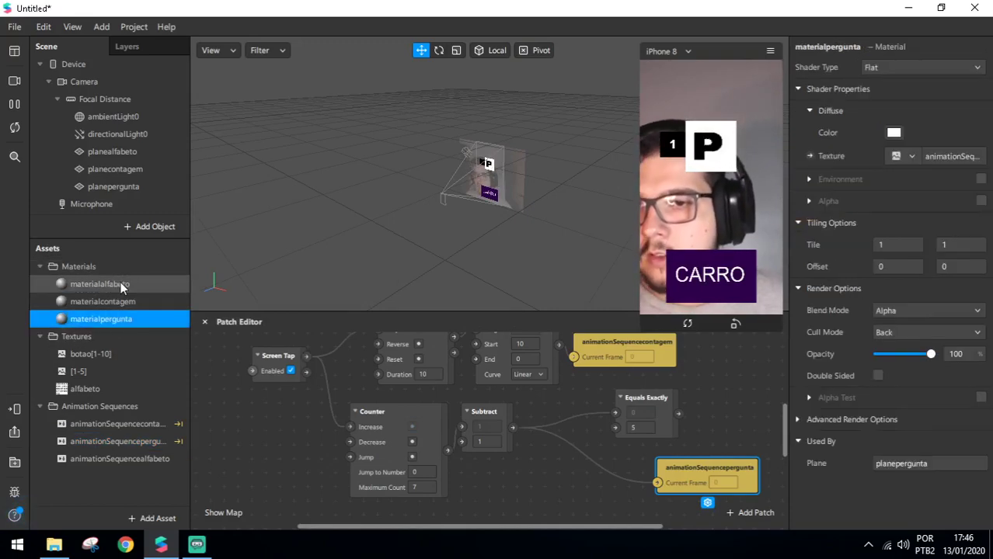
left_click(120, 284)
left_click(120, 459)
scroll(683, 434, "down", 2)
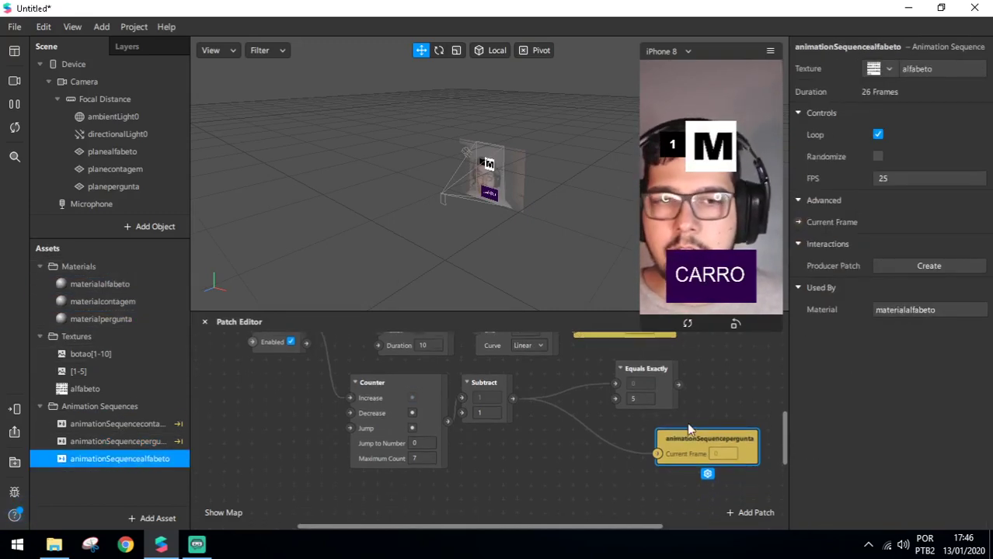
left_click(798, 222)
left_click_drag(536, 443, 688, 485)
scroll(590, 512, "left", 2)
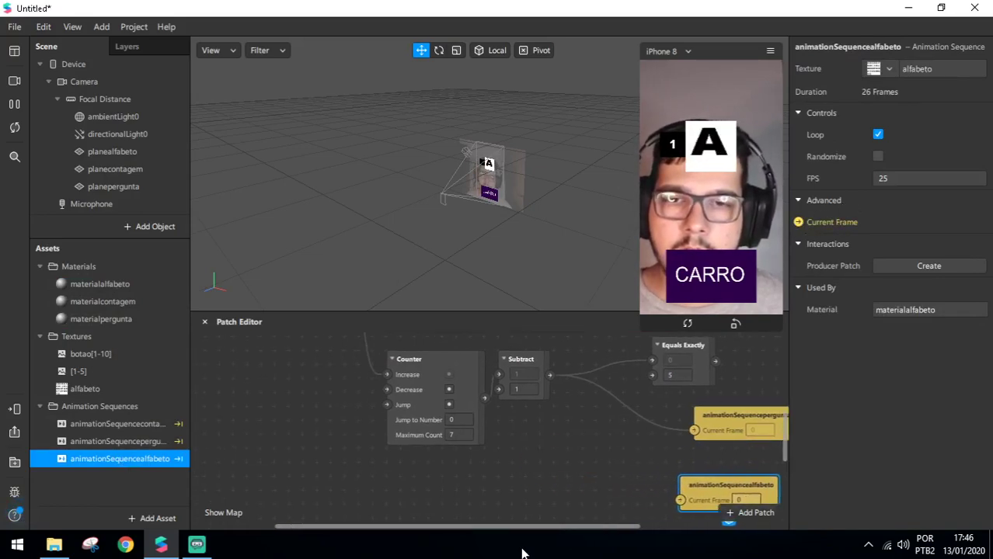
scroll(576, 447, "down", 4)
left_click_drag(721, 444, 723, 463)
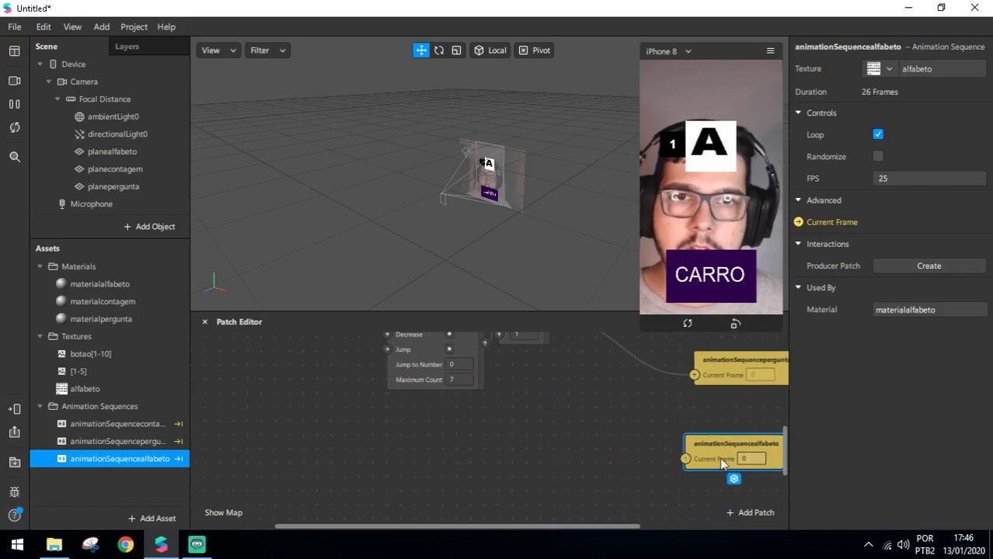
Add a Loop Animation patch in the free space before the animationSequencealfabeto patch.
double_click(358, 476)
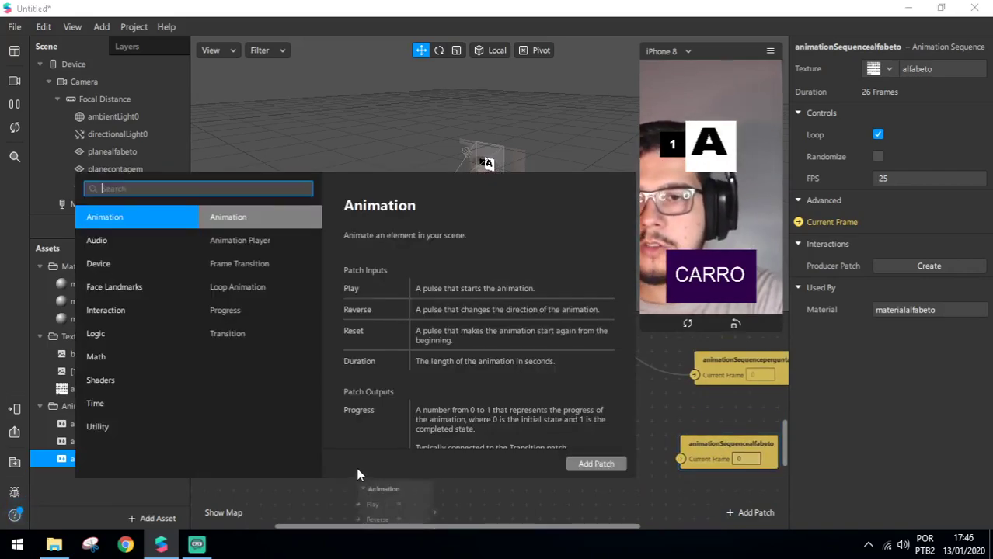
type("loop")
key("Return")
left_click_drag(416, 489, 431, 419)
Add a Switch patch driving the Loop Animation's Enable input, with its Turn On input triggered by the Screen Tap.
left_click_drag(344, 440, 389, 451)
left_click(425, 486)
left_click_drag(434, 396, 350, 536)
left_click(312, 436)
left_click_drag(365, 511, 600, 351)
left_click_drag(423, 369, 419, 390)
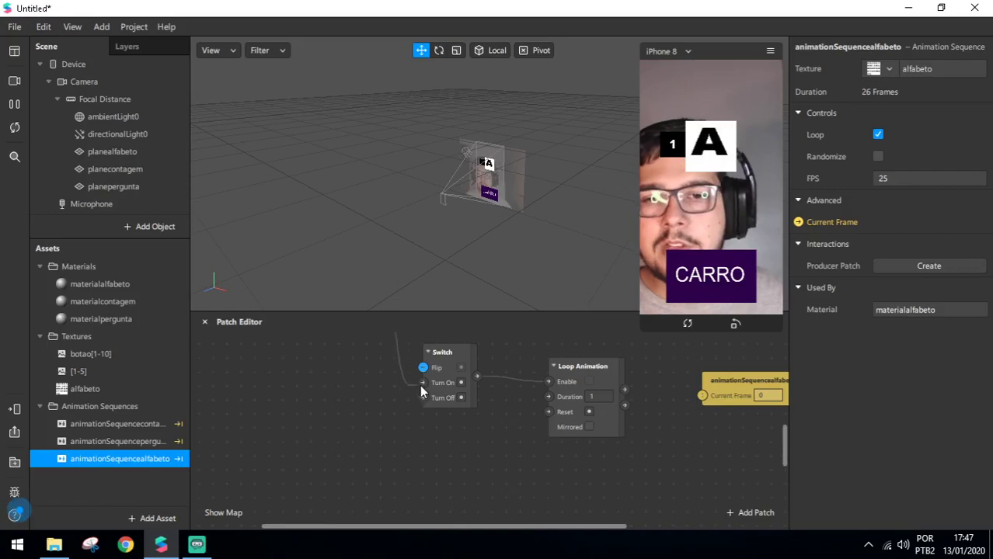
Insert a Not patch between the Switch output and the Loop Animation's Enable input, and space out the Switch and Not patches.
left_click(585, 381)
scroll(555, 396, "up", 2)
left_click(580, 395)
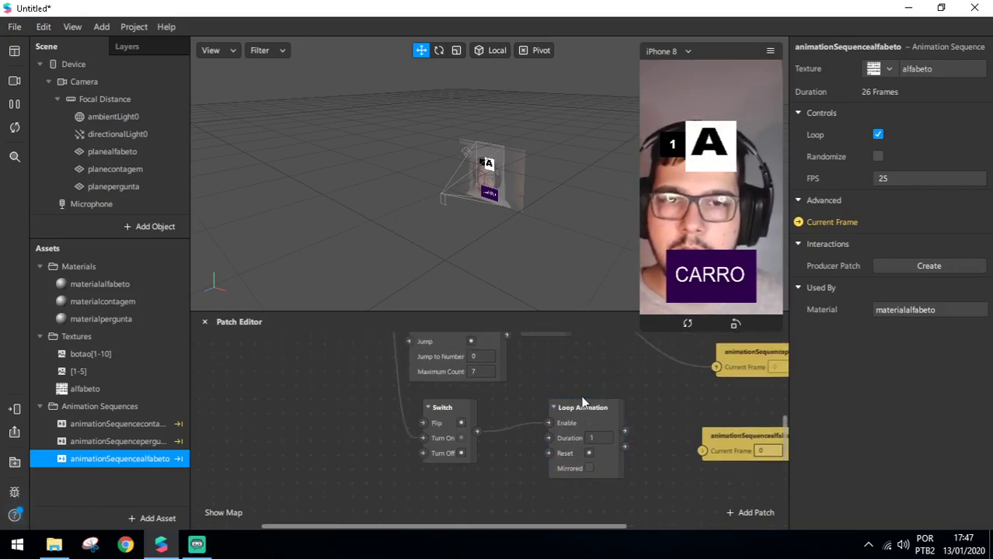
left_click(586, 422)
left_click_drag(548, 423, 490, 418)
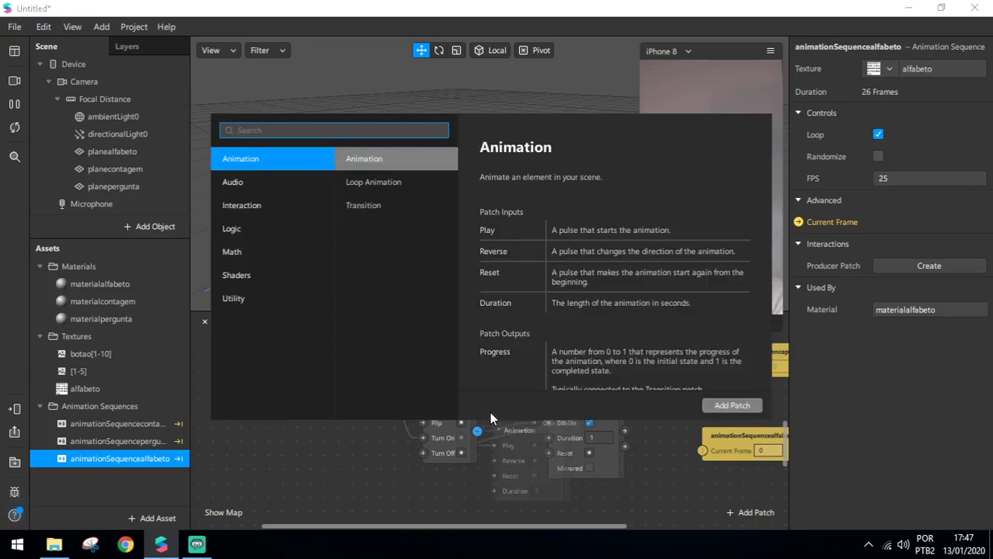
type("not")
key("Return")
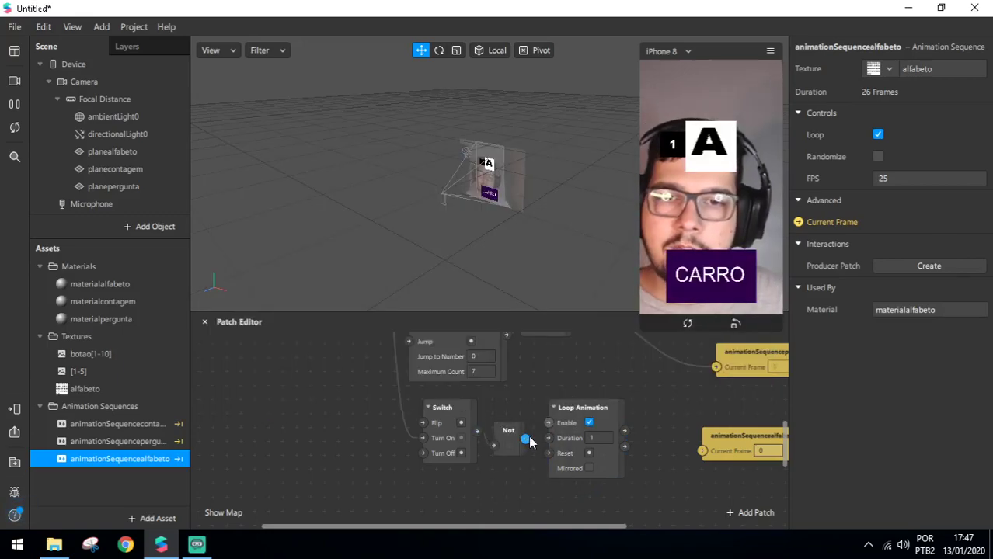
left_click_drag(546, 423, 511, 419)
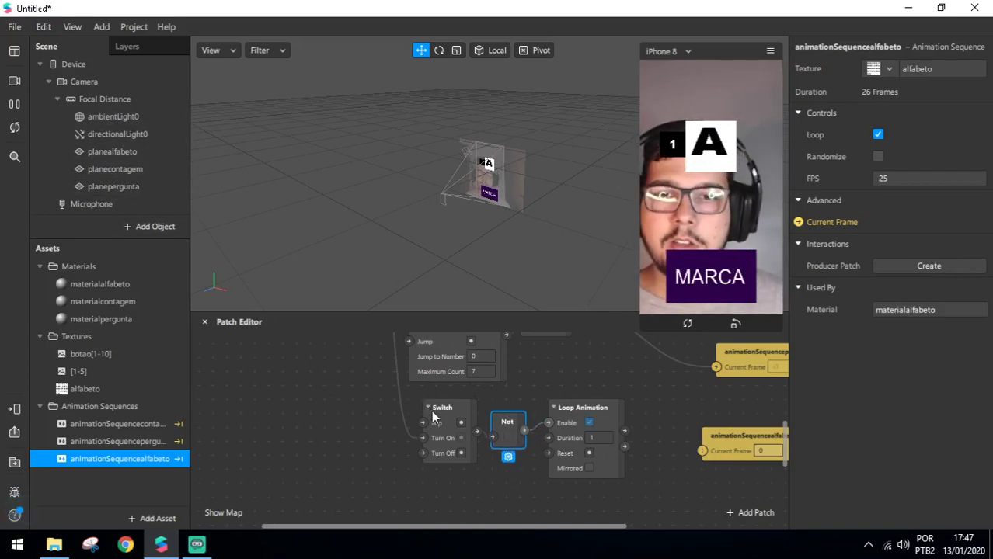
left_click_drag(437, 417, 381, 416)
left_click_drag(509, 426, 481, 425)
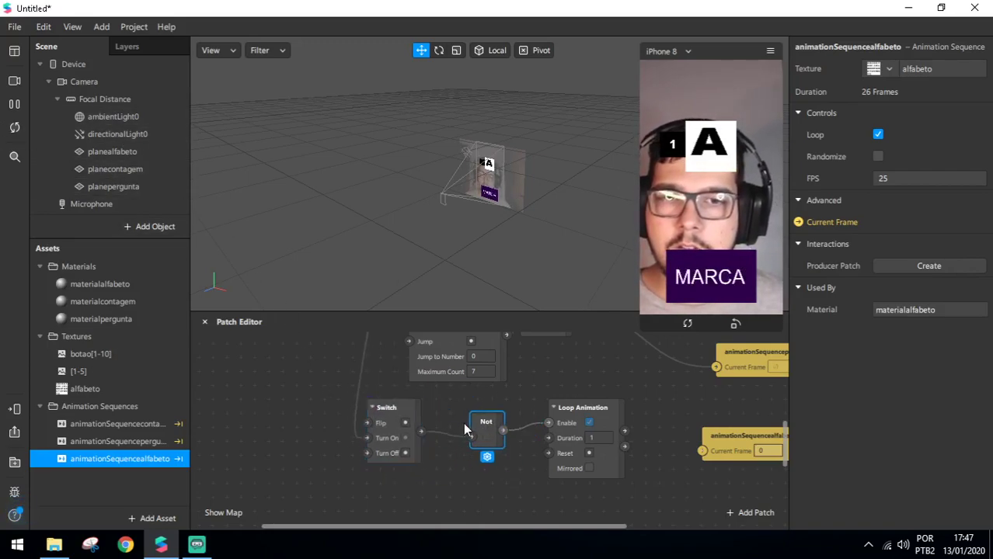
Move Loop Animation closer to Not and add a Random patch beside it, with its Start Value fed by the Loop Animation.
left_click_drag(596, 425, 627, 438)
type("rando")
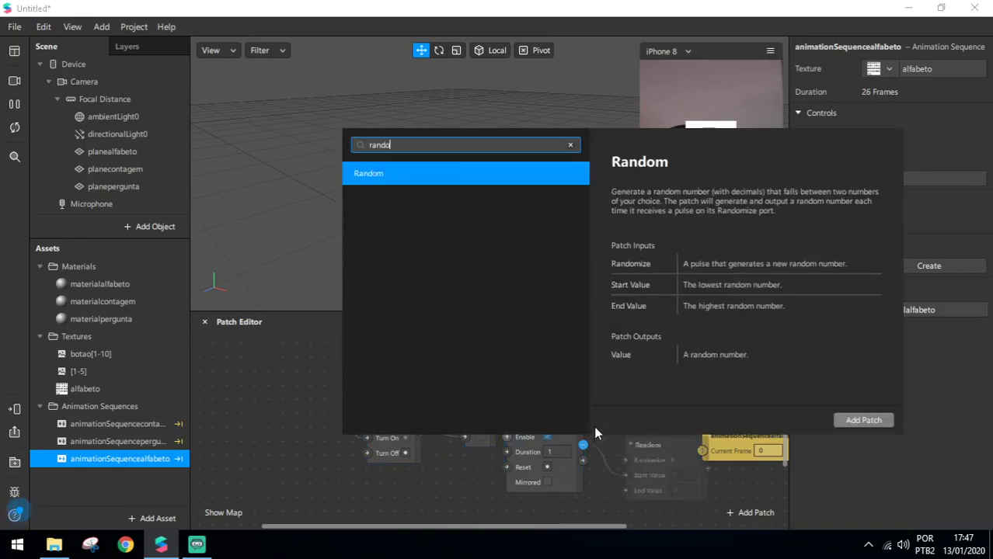
key("Return")
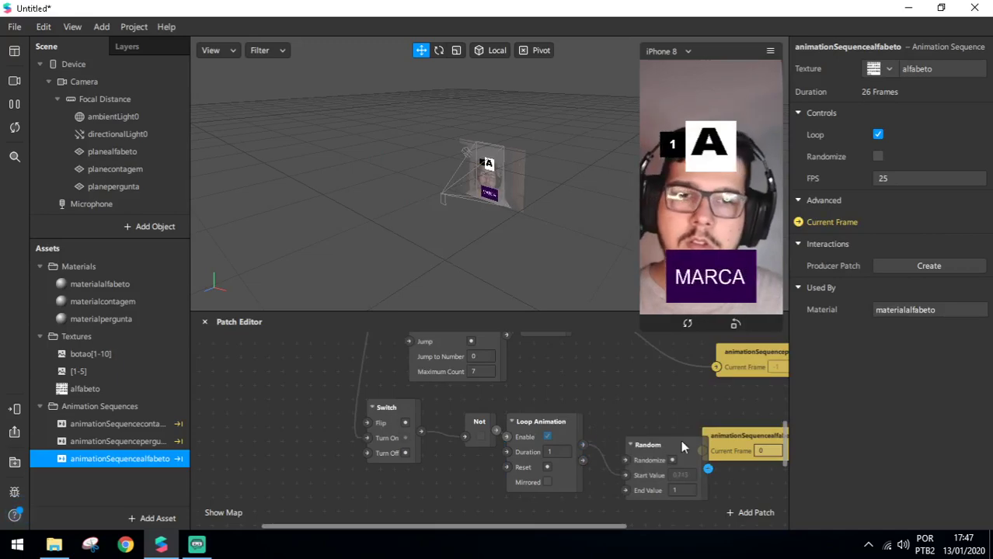
left_click_drag(684, 442, 661, 419)
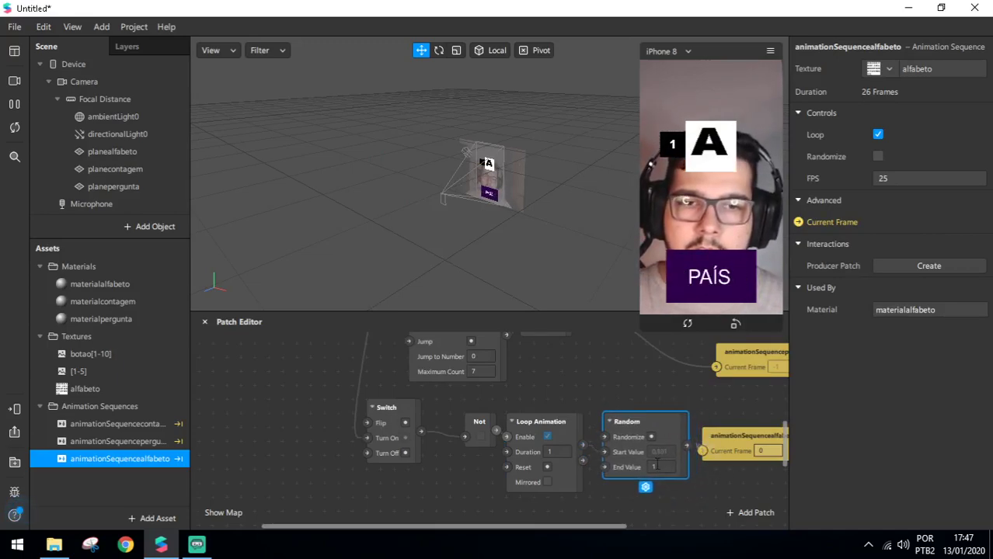
Drive the Random patch's Randomize input from Loop Animation's Looped output instead of its Start Value, with a range from 0 to 26.
left_click_drag(583, 461, 681, 428)
left_click(610, 455)
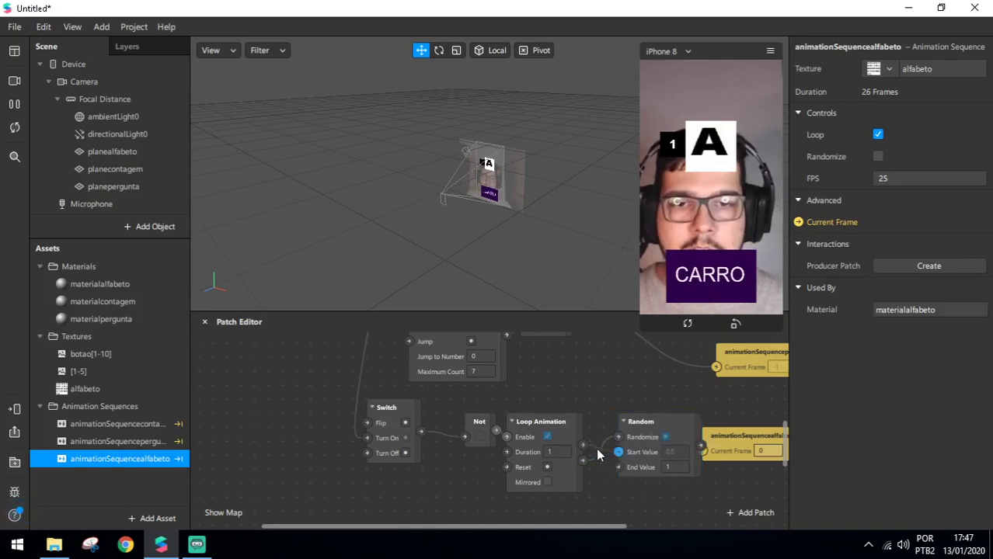
left_click(682, 453)
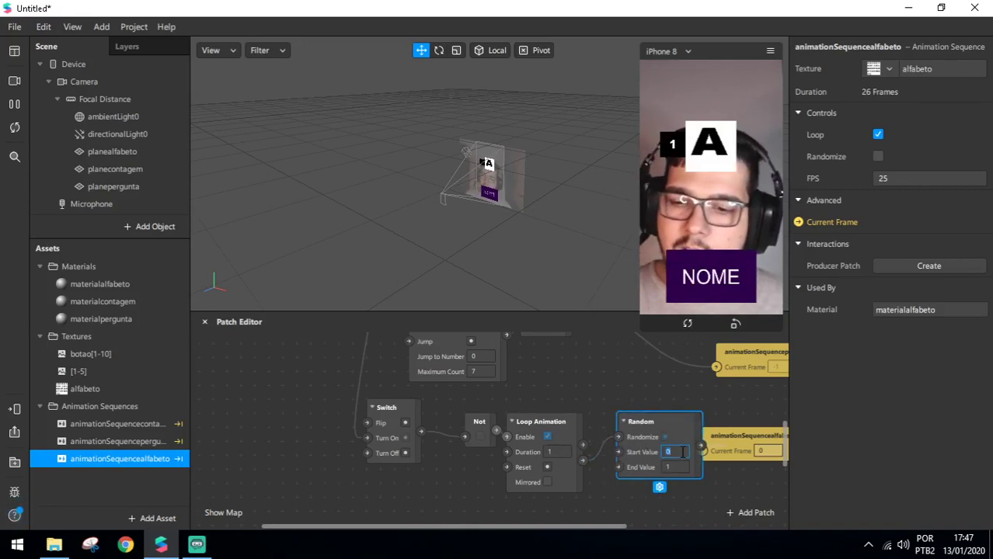
left_click(675, 466)
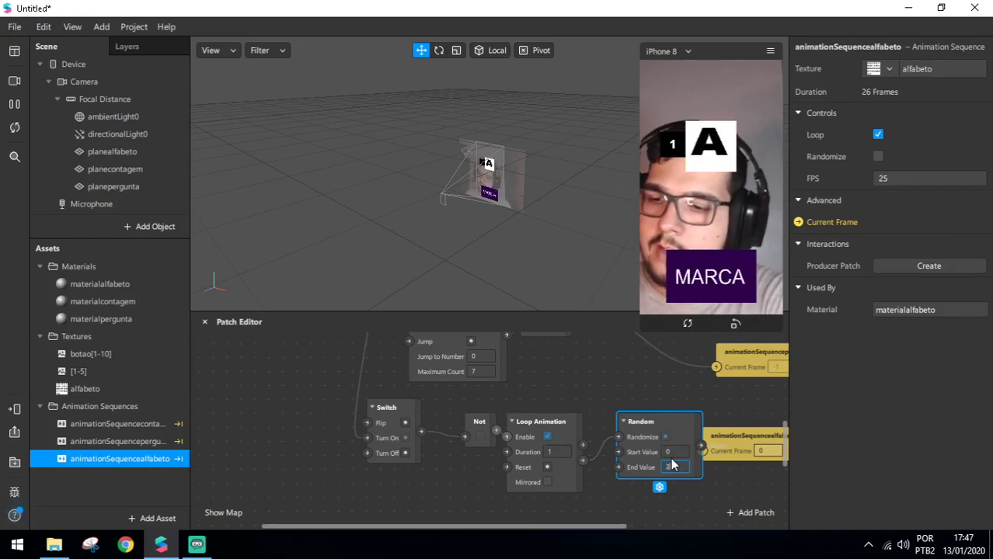
Connect Random's output to the Current Frame of animationSequencealfabeto and set the Loop Animation's Duration to 0,01.
left_click_drag(661, 421, 701, 451)
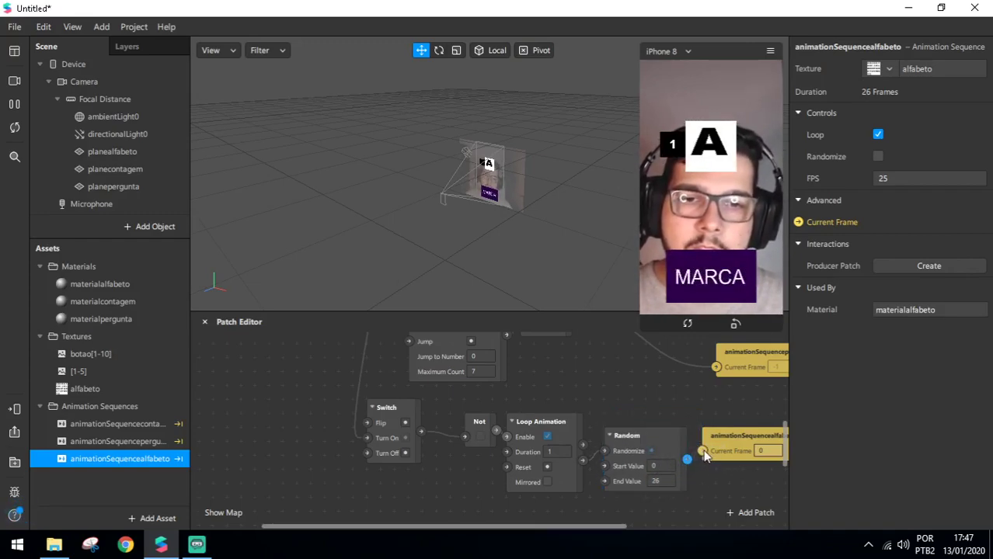
left_click(553, 452)
type("0,01")
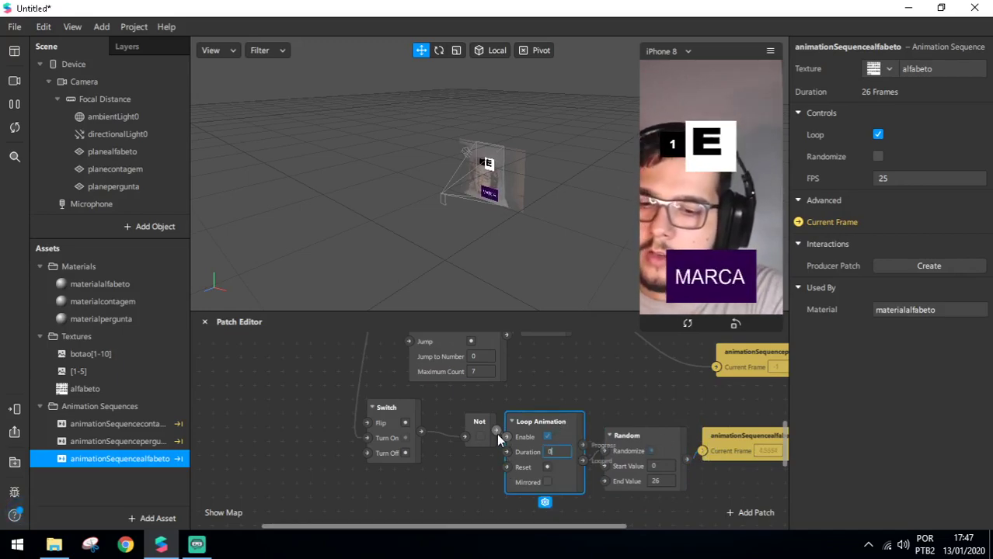
key("Return")
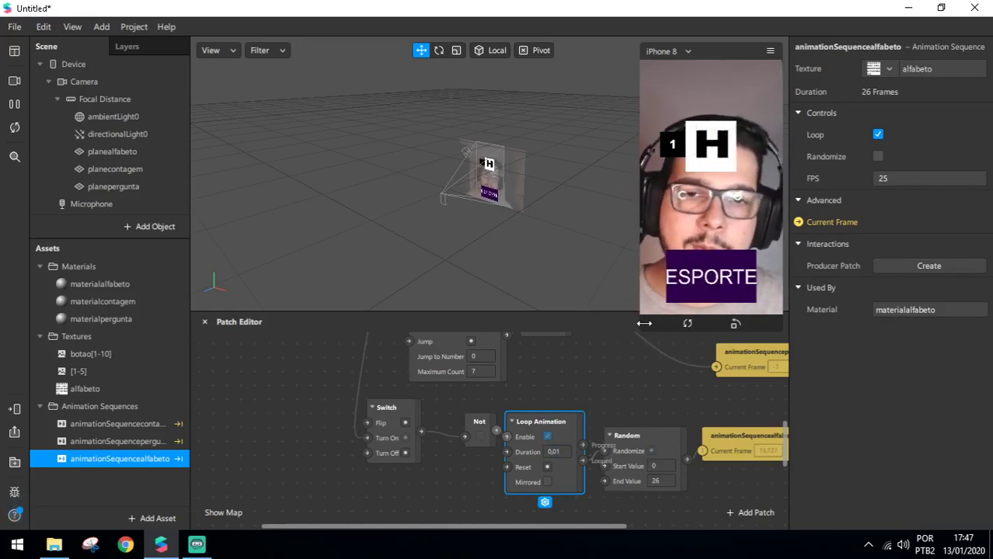
Enlarge the device preview temporarily to test how a screen tap controls the alphabet letter animation.
left_click_drag(643, 326, 587, 423)
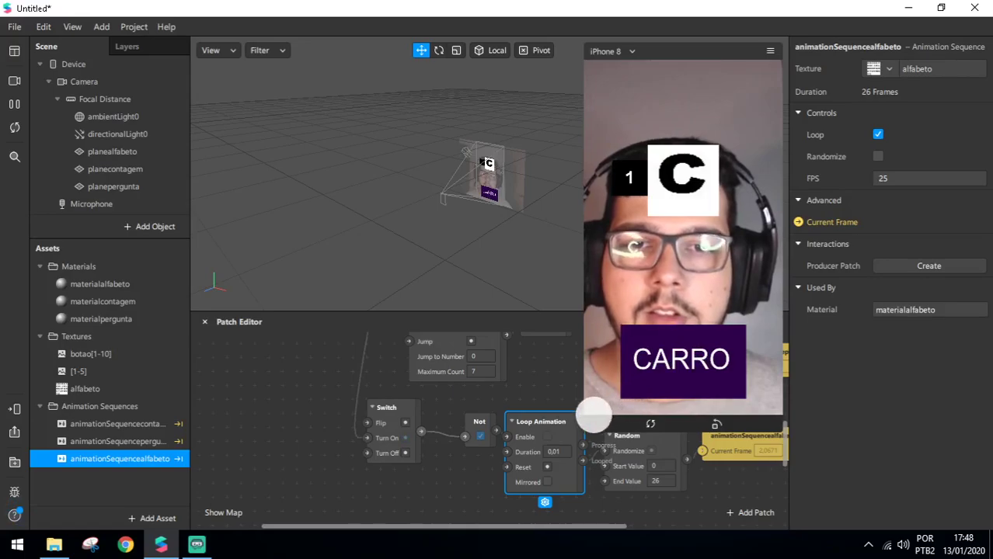
left_click_drag(588, 427, 645, 317)
left_click_drag(522, 528, 559, 513)
scroll(537, 449, "up", 2)
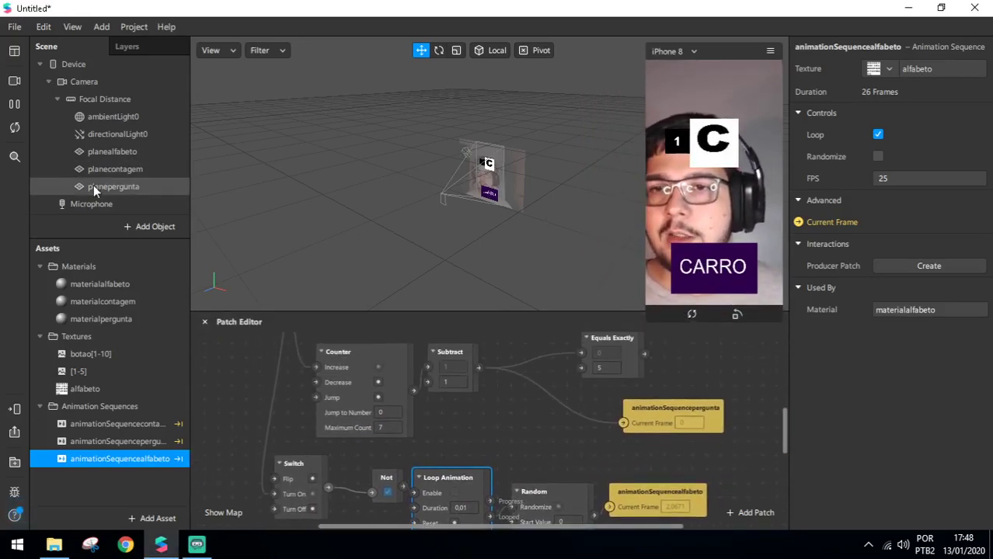
Insert new planes under Focal Distance, below planepergunta.
left_click(152, 228)
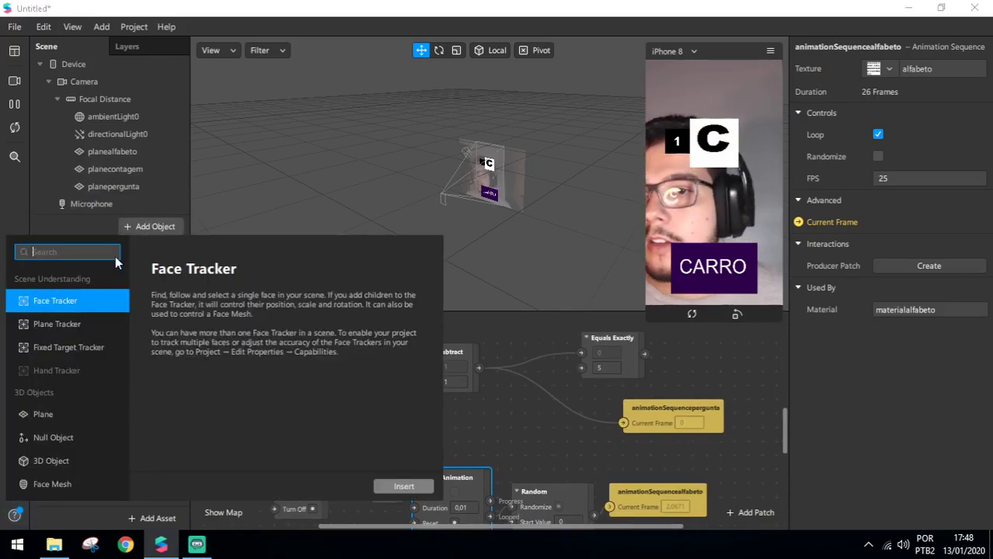
left_click(105, 188)
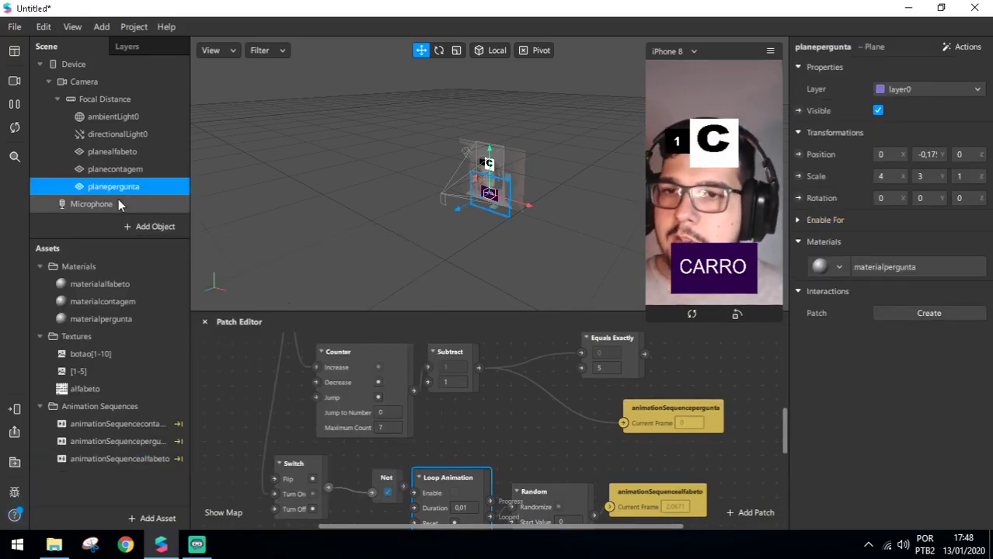
left_click(155, 228)
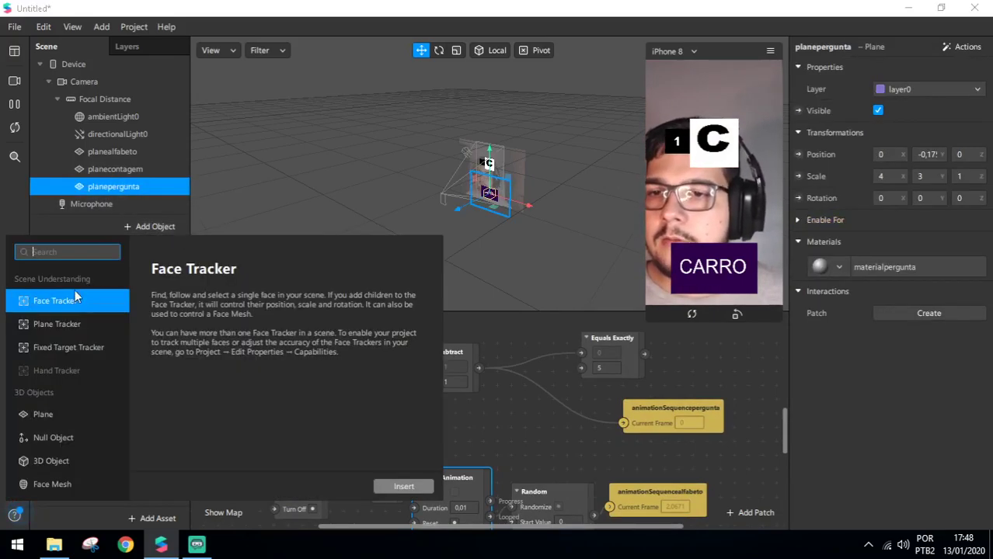
left_click(60, 416)
double_click(60, 420)
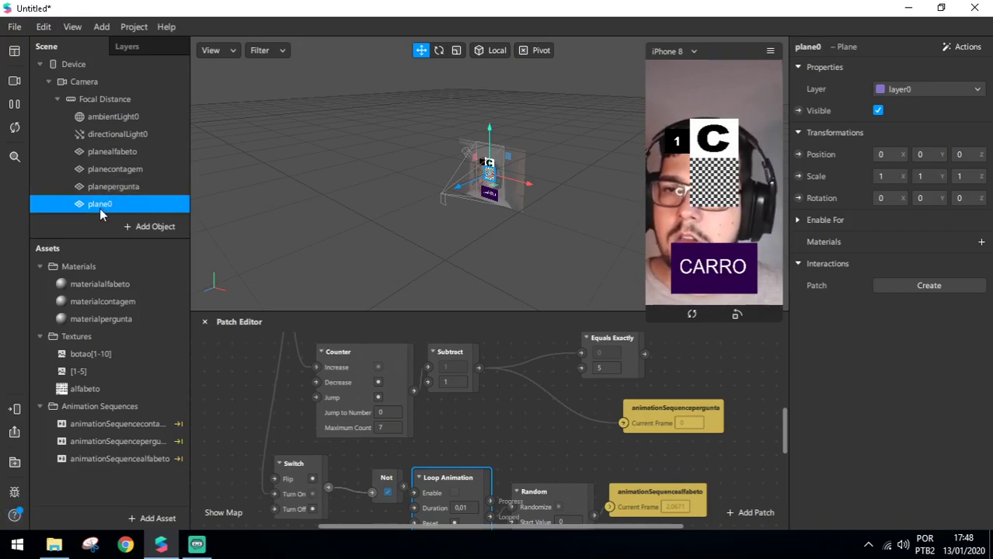
left_click(146, 227)
left_click(47, 414)
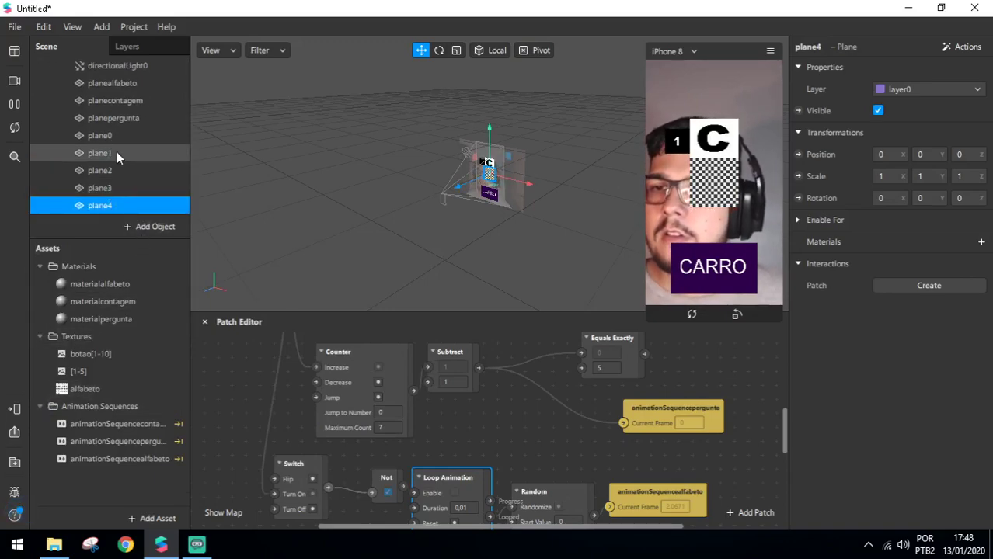
Delete the surplus planes plane1, plane2 and plane3.
left_click(115, 153, "shift")
left_click(118, 155)
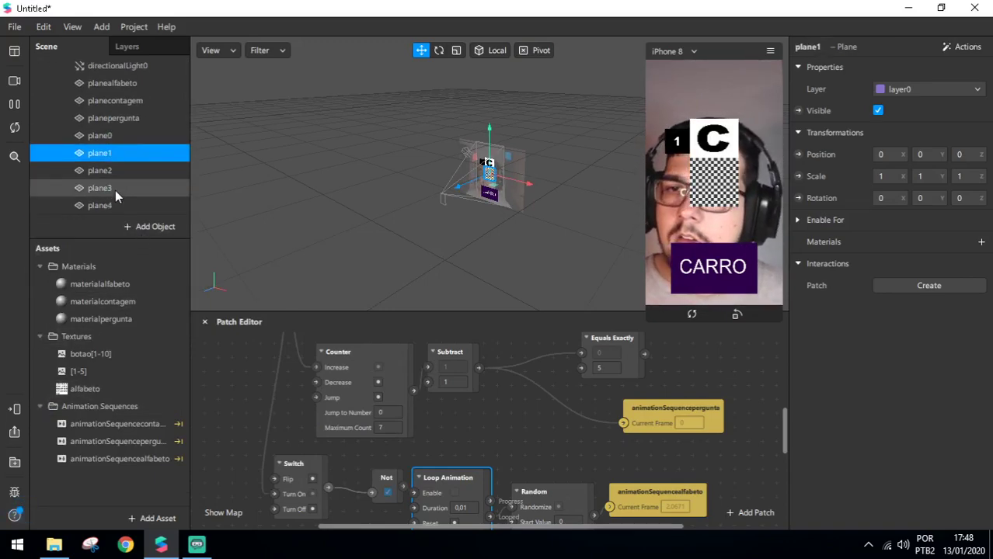
left_click(115, 191, "shift")
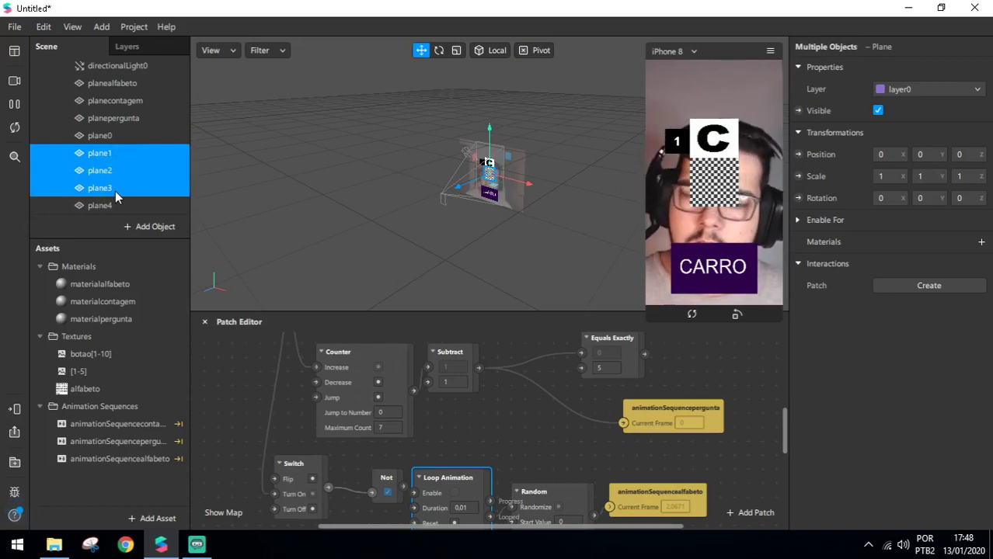
key("Delete")
Rename plane0 as planevoceganhou and plane4 as planevoceperdeu.
left_click(120, 172)
left_click(121, 171)
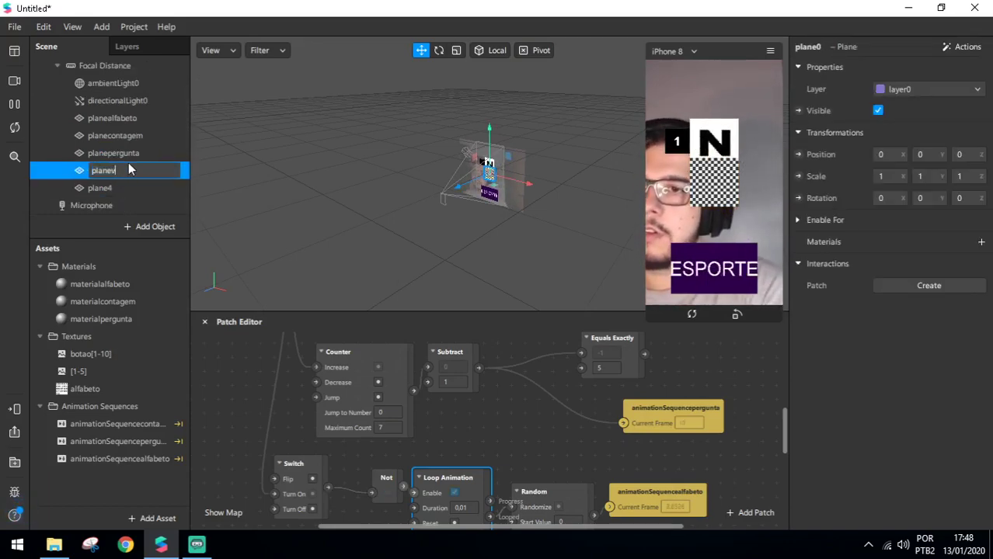
type("voceganhou")
key("Return")
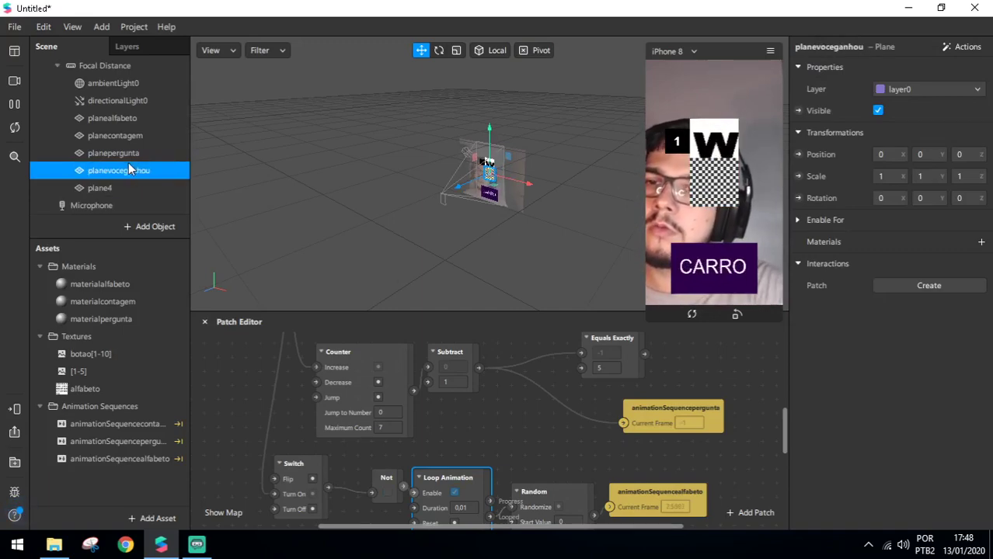
left_click(115, 189)
left_click(124, 188)
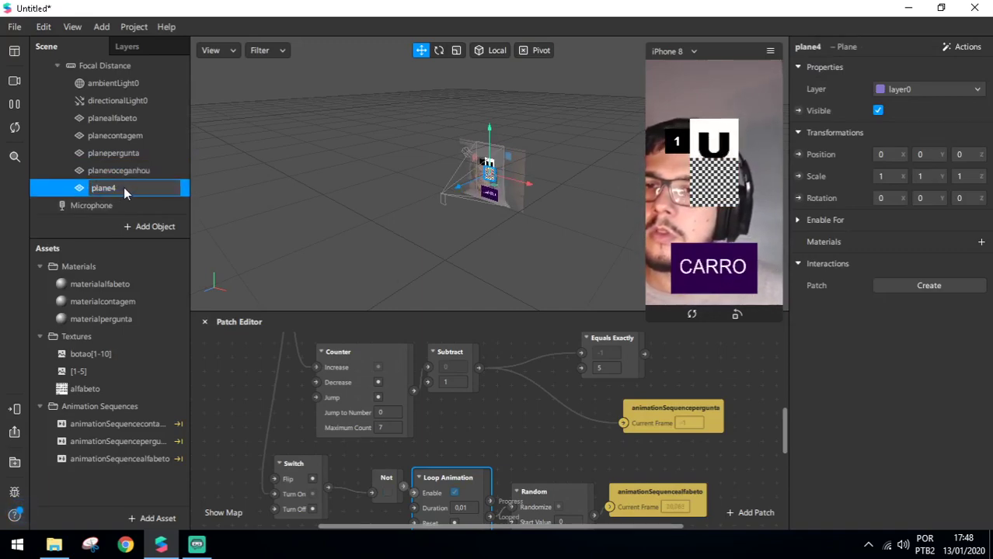
key("BackSpace")
type("voceperdeu")
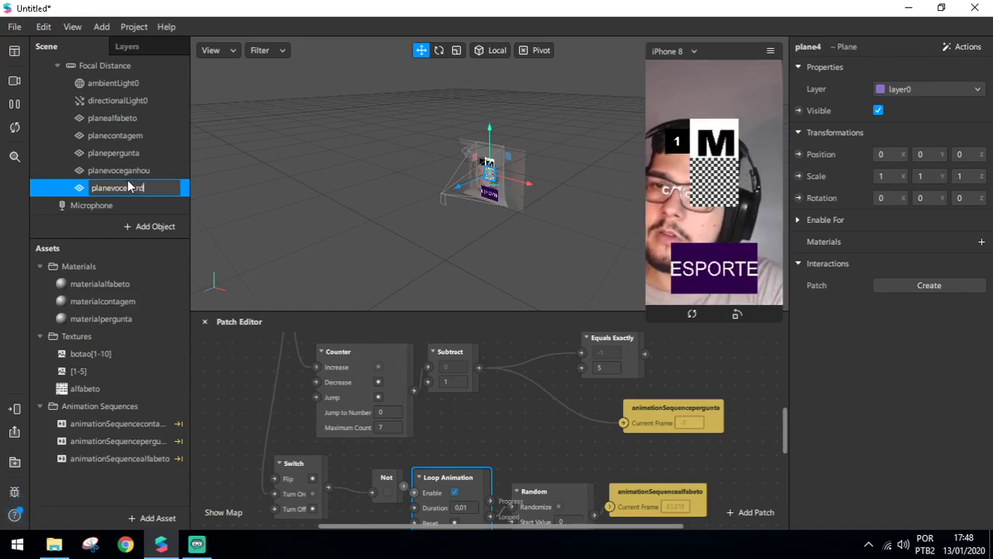
key("Return")
Create a new material for planevoceganhou and name it materialvoceganhou.
left_click(159, 171)
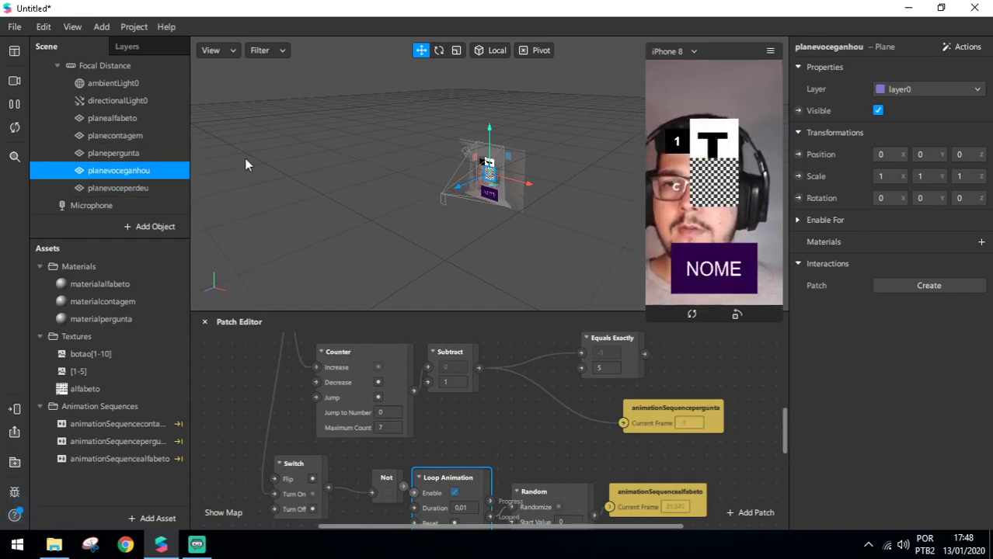
left_click(981, 242)
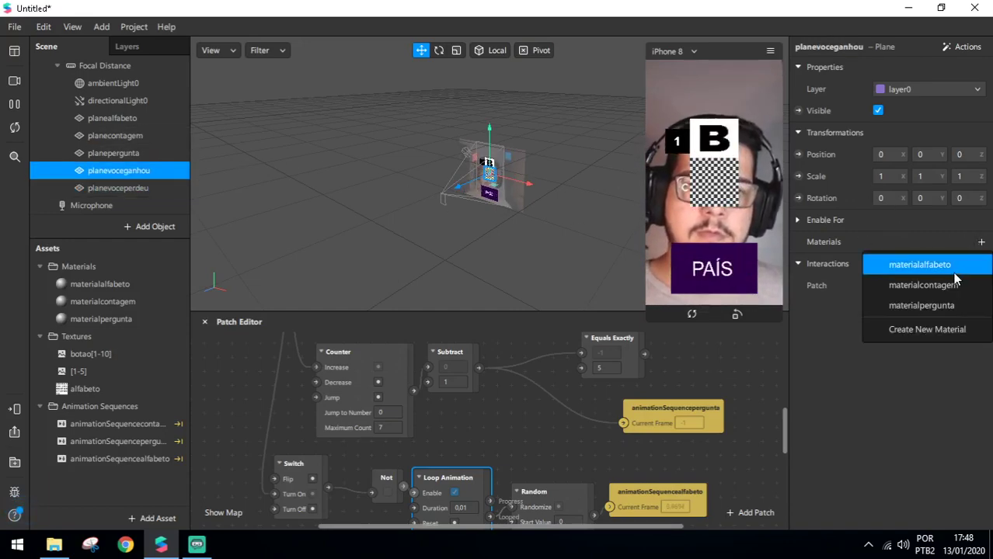
left_click(936, 331)
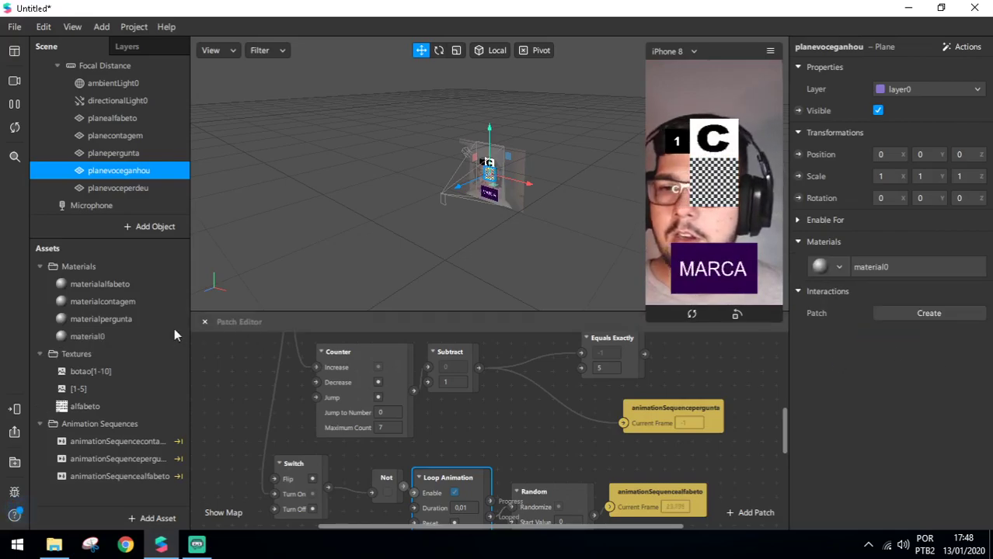
left_click(121, 339)
double_click(122, 339)
type("voceganhou")
key("Return")
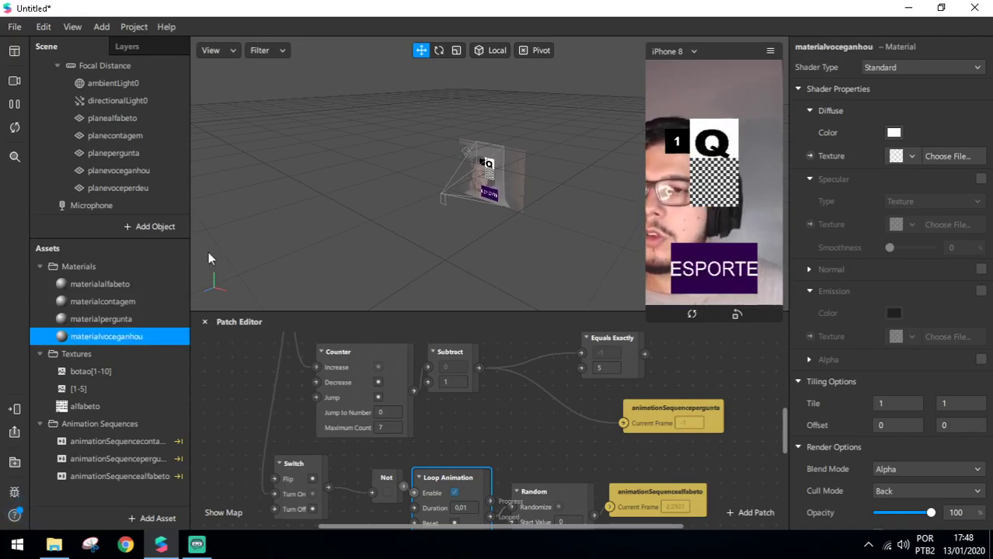
Create a new material for planevoceperdeu and name it materialvoceperdeu.
left_click(138, 187)
left_click(981, 241)
left_click(923, 352)
double_click(106, 352)
type("materialvoceperdeu")
key("Return")
Set materialvoceganhou and materialvoceperdeu to the Flat shader and turn off their depth test and depth writing.
left_click(117, 338)
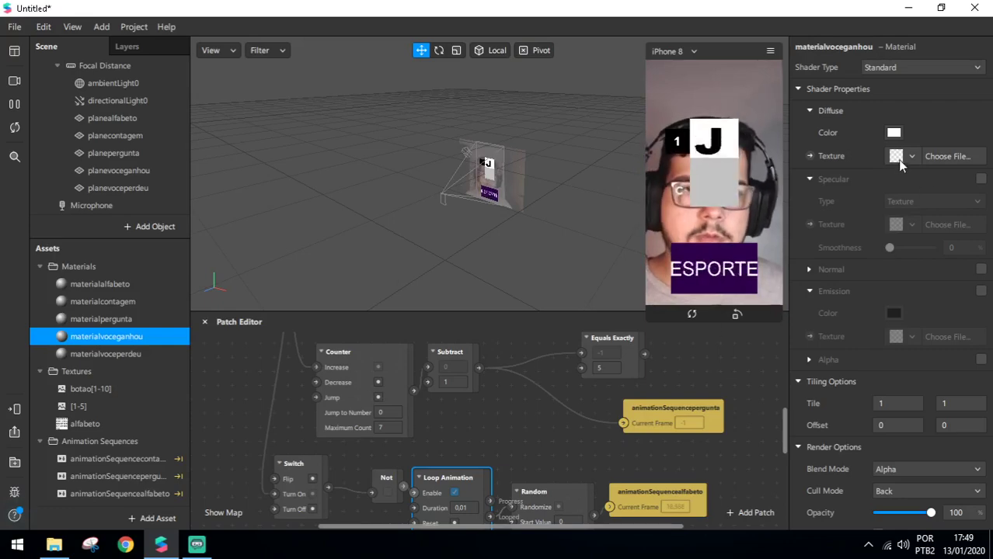
left_click(147, 353, "ctrl")
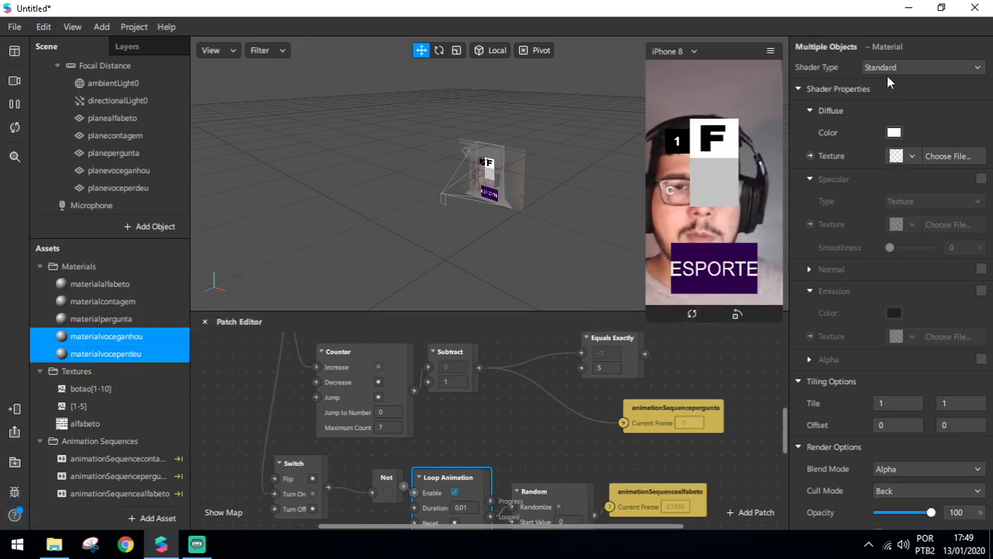
left_click(895, 69)
left_click(893, 86)
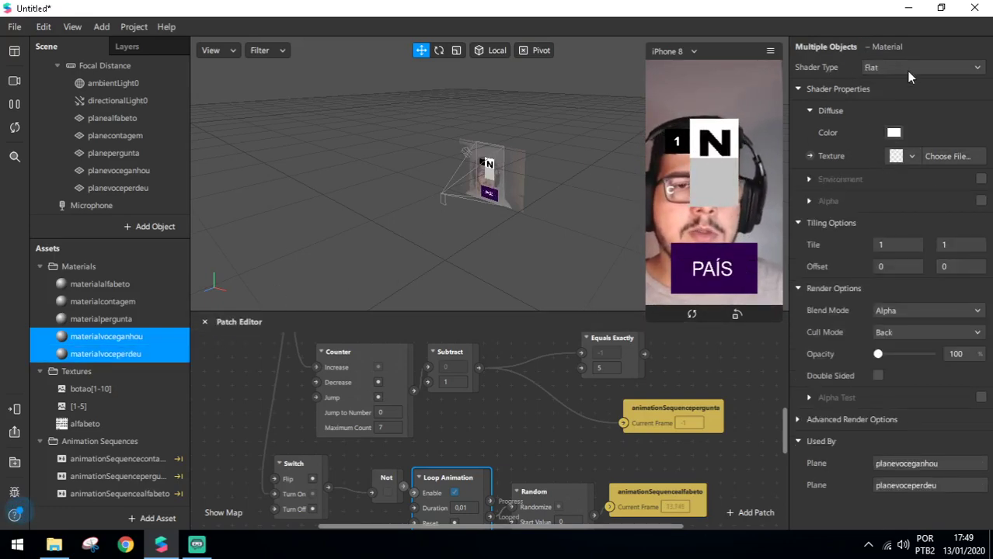
left_click(798, 420)
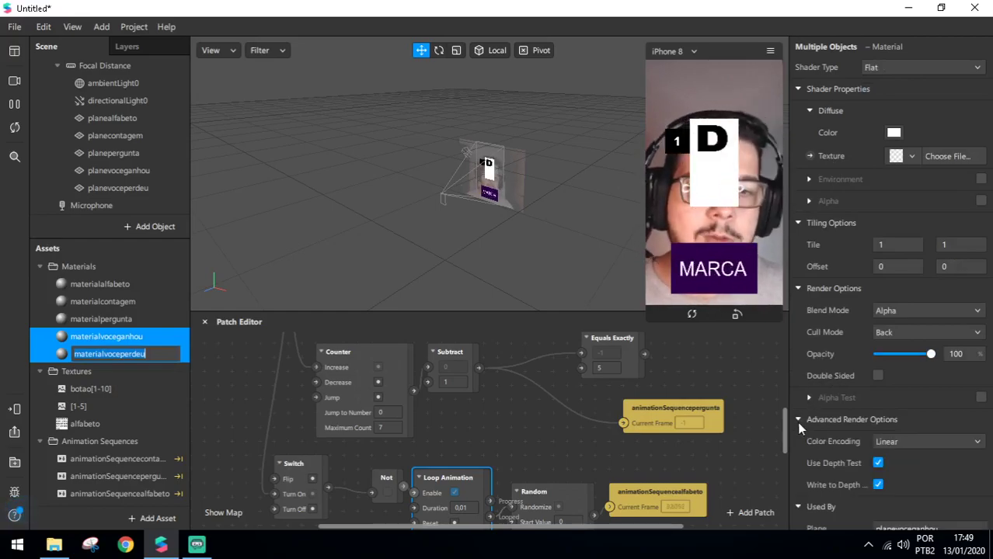
left_click(878, 463)
left_click(878, 484)
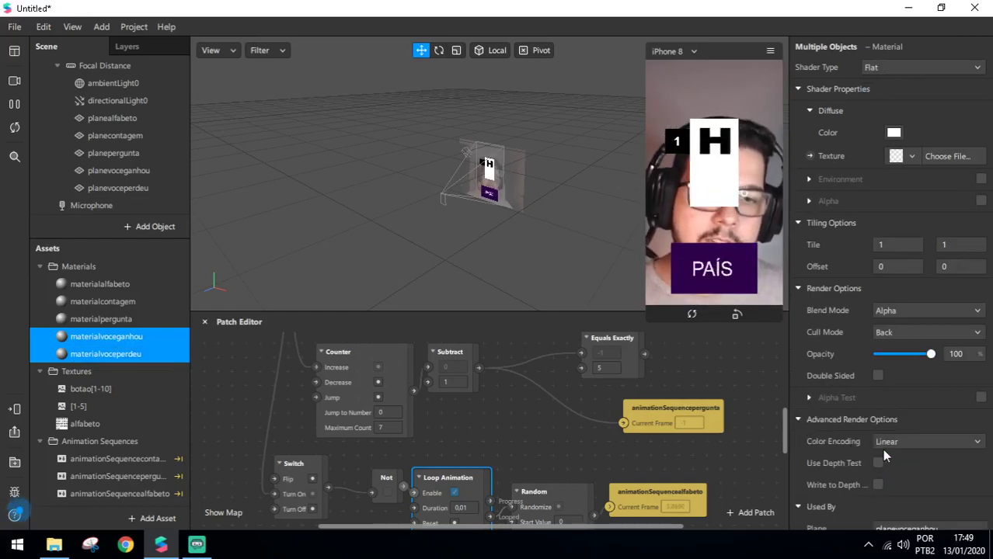
Import the voce ganhou and voce perdeu images from the Aula Game Stop folder into the project's assets.
left_click(899, 158)
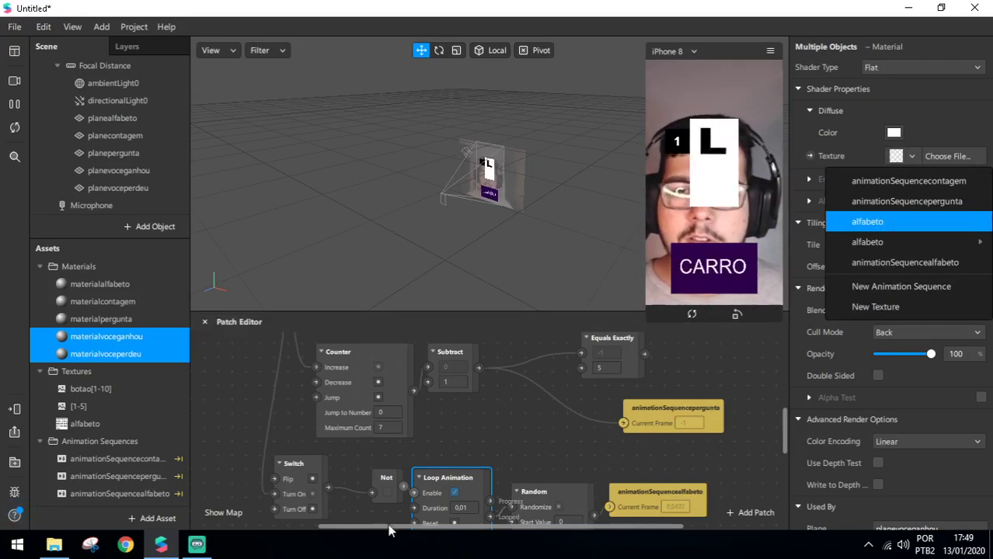
left_click(53, 545)
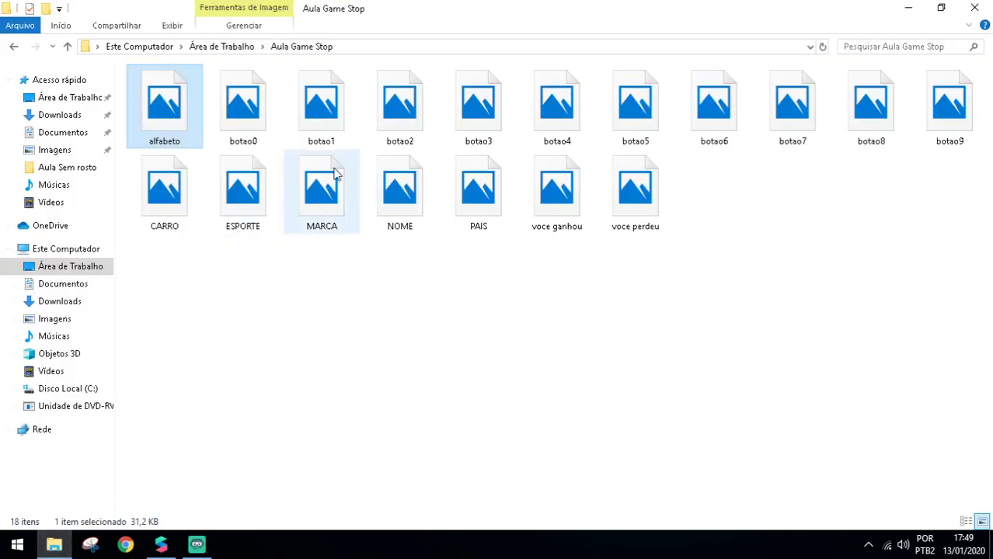
left_click(384, 330)
left_click(554, 213)
left_click(641, 196, "ctrl")
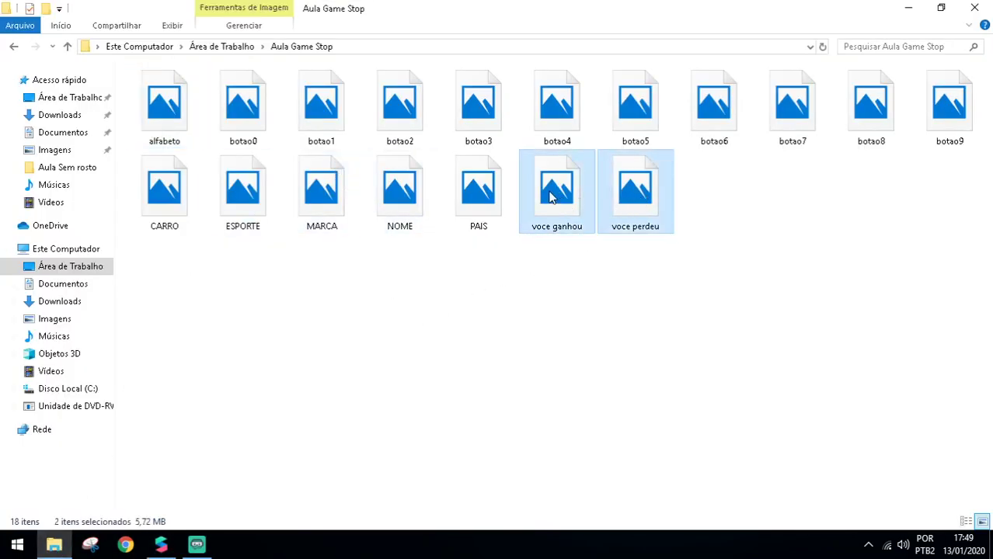
key("alt+Tab")
left_click_drag(556, 195, 142, 437)
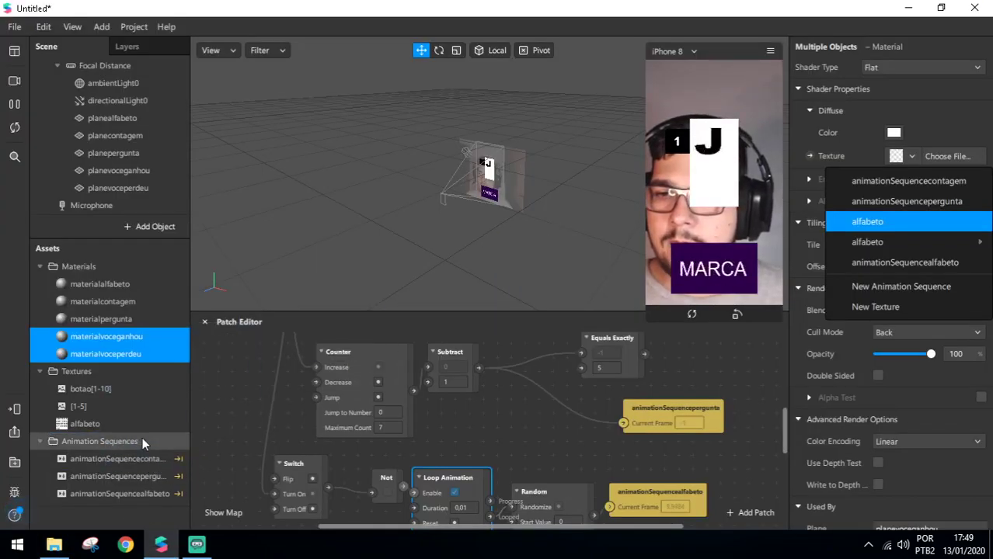
left_click(231, 376)
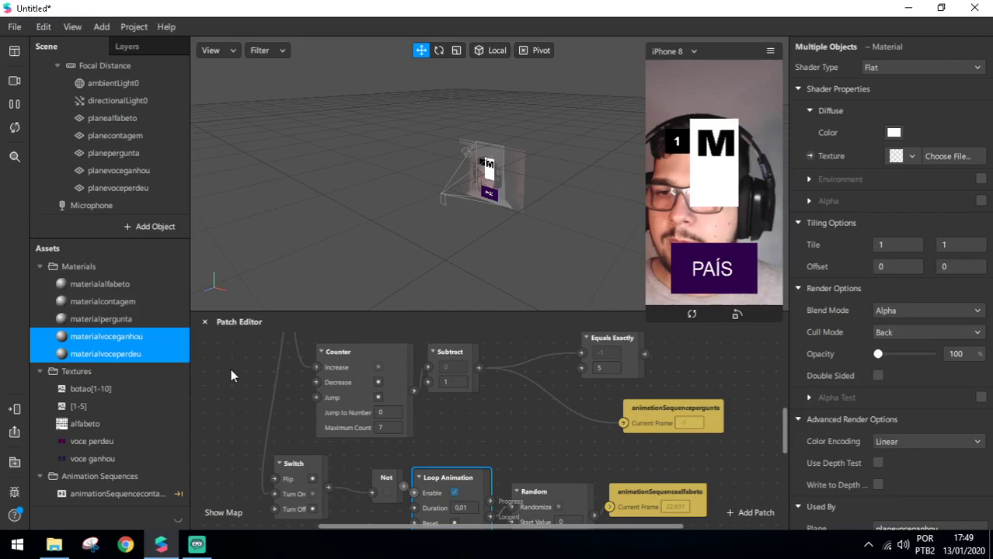
Apply the voce perdeu texture to materialvoceperdeu, then scale planevoceganhou and planevoceperdeu to 4 in X and Y and lower them over the face.
left_click(155, 355)
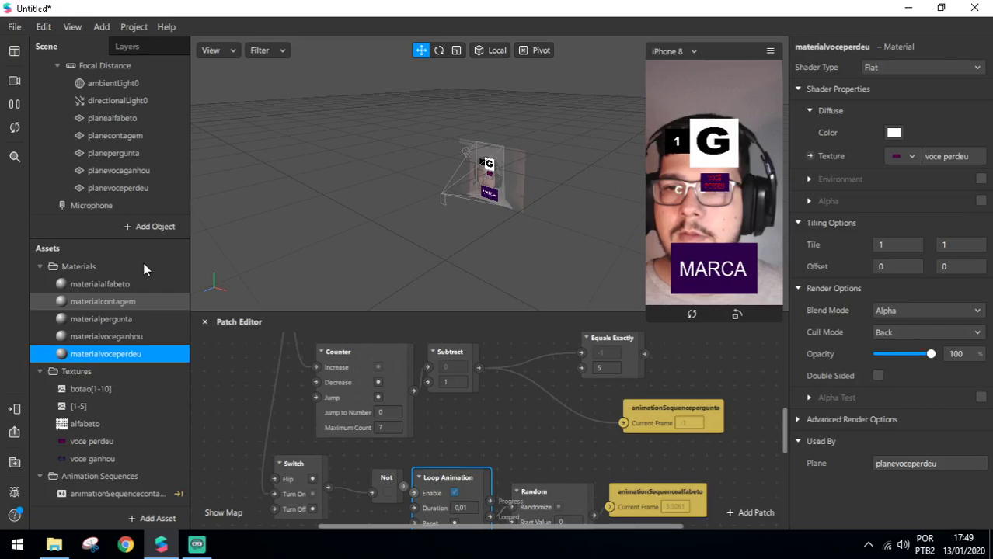
left_click(490, 167)
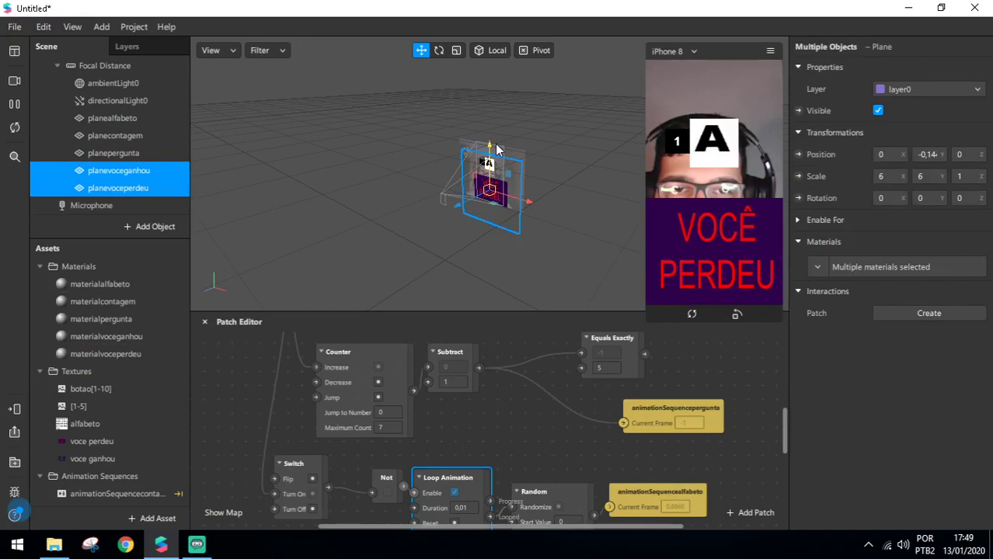
key("ctrl+z")
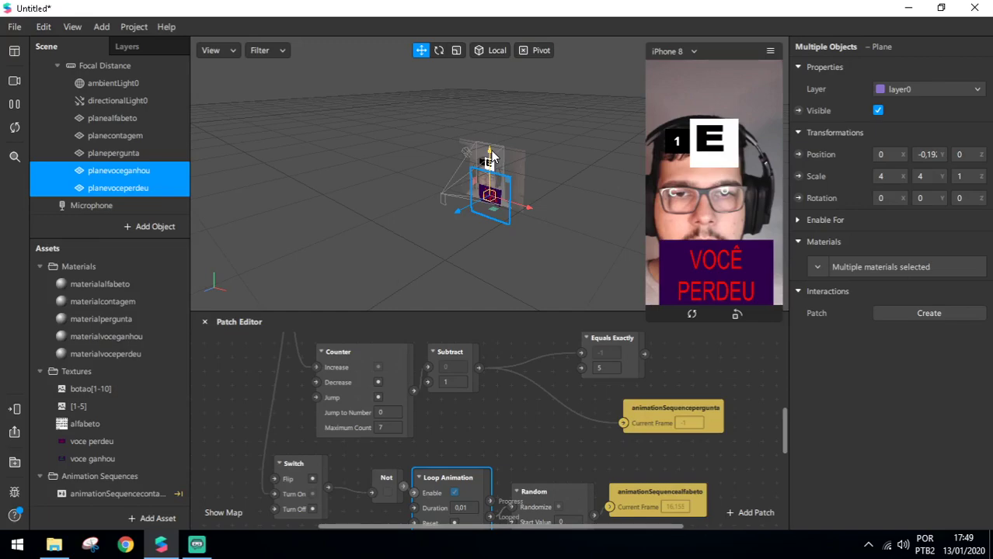
Create Visible patches for planevoceganhou and planevoceperdeu, set both to hidden, and place them apart in the patch graph.
left_click(118, 188)
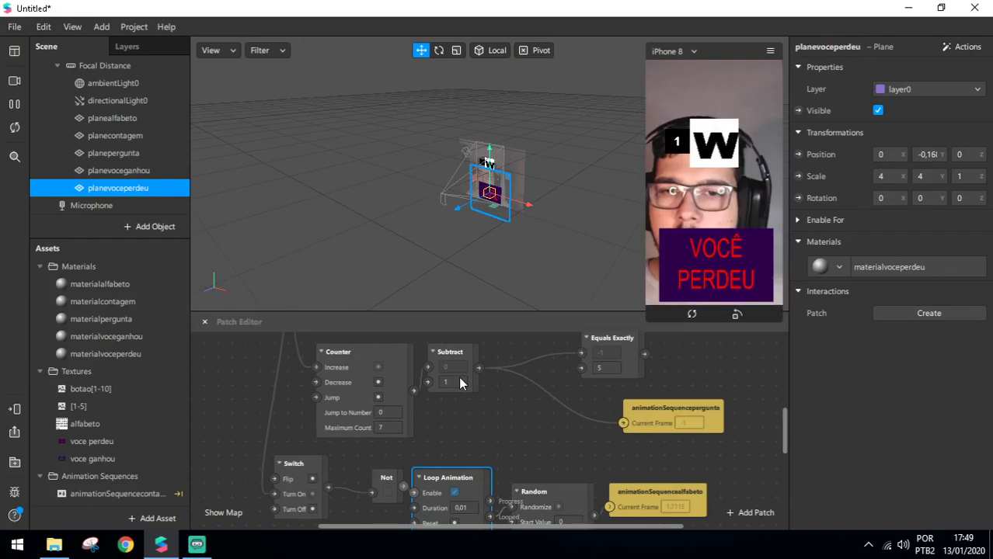
left_click(119, 170, "ctrl")
left_click(799, 110)
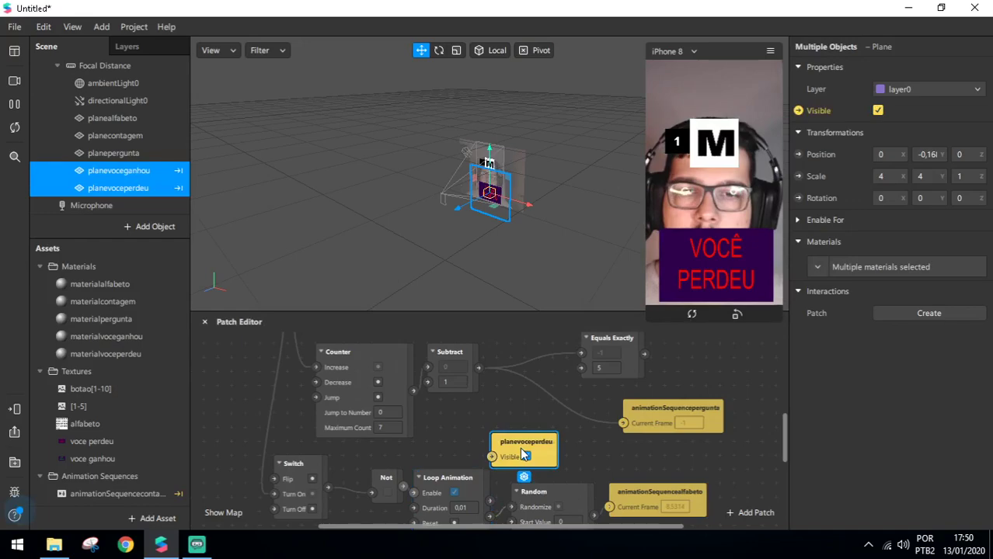
left_click_drag(520, 448, 547, 389)
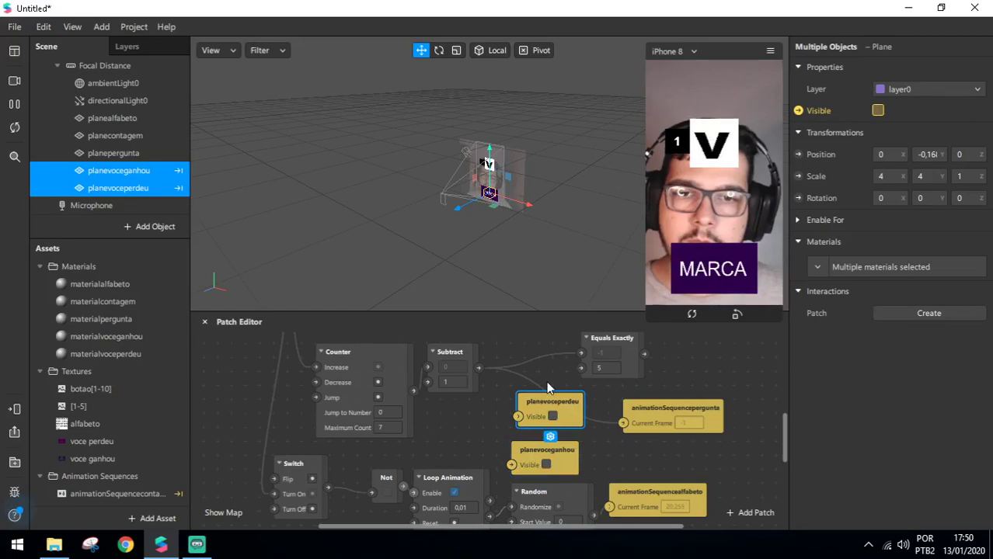
left_click_drag(548, 389, 540, 381)
left_click(547, 450)
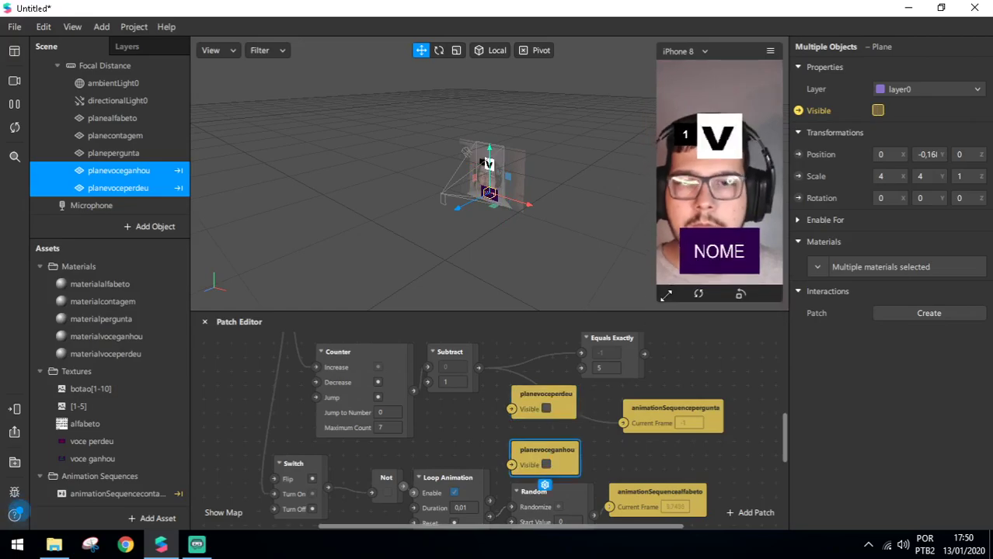
Place the planevoceganhou visibility patch beside Equals Exactly and add Pulse and Switch patches after the comparison.
scroll(580, 408, "up", 2)
left_click(603, 408)
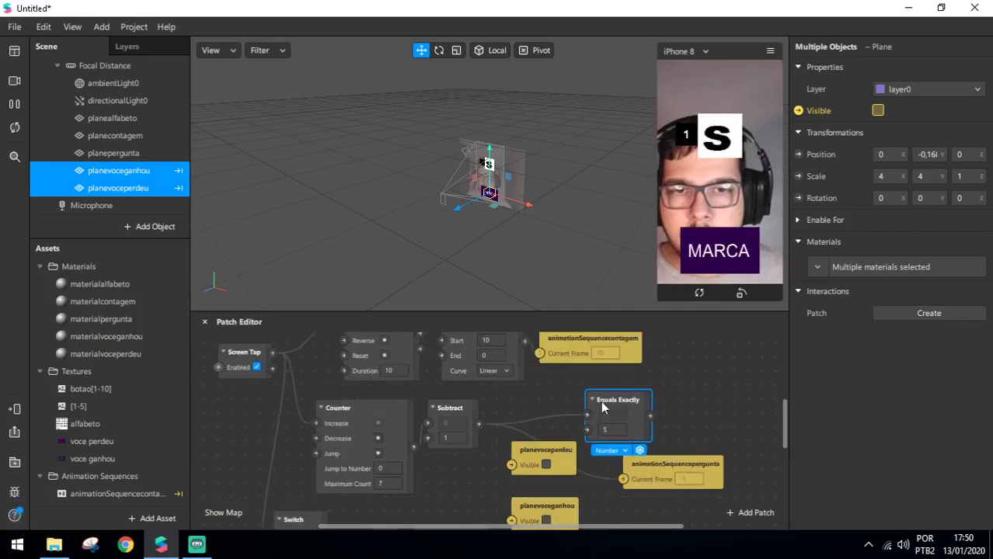
left_click_drag(546, 506, 723, 380)
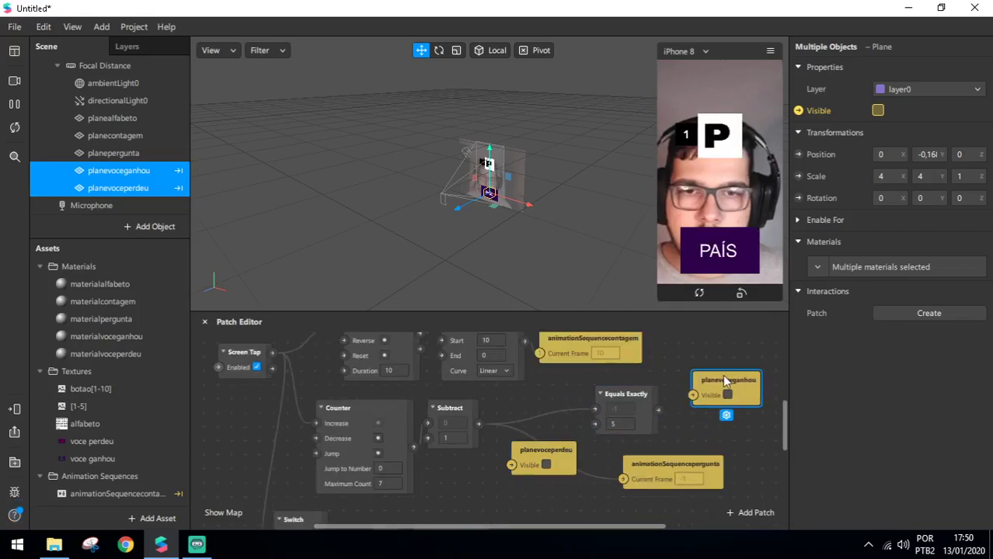
double_click(660, 399)
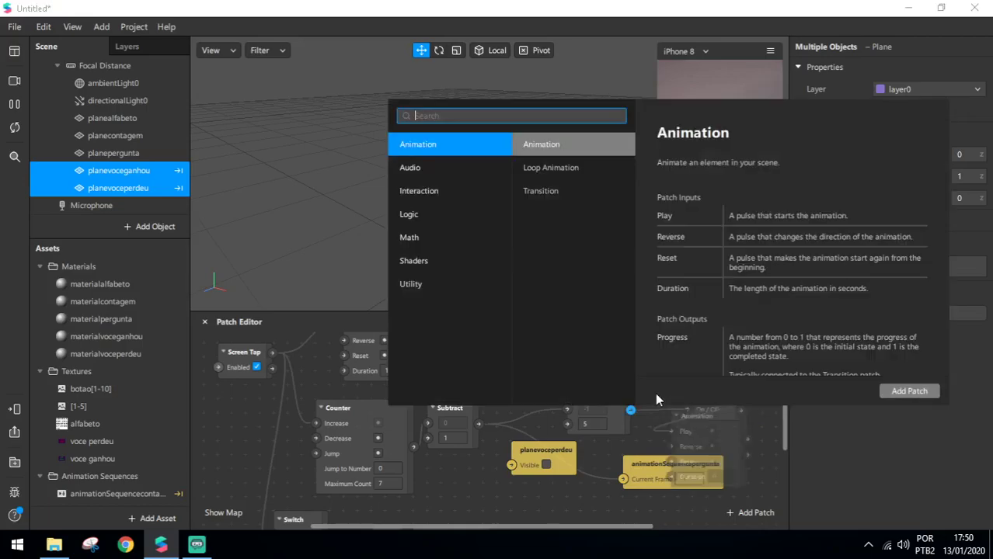
key("Escape")
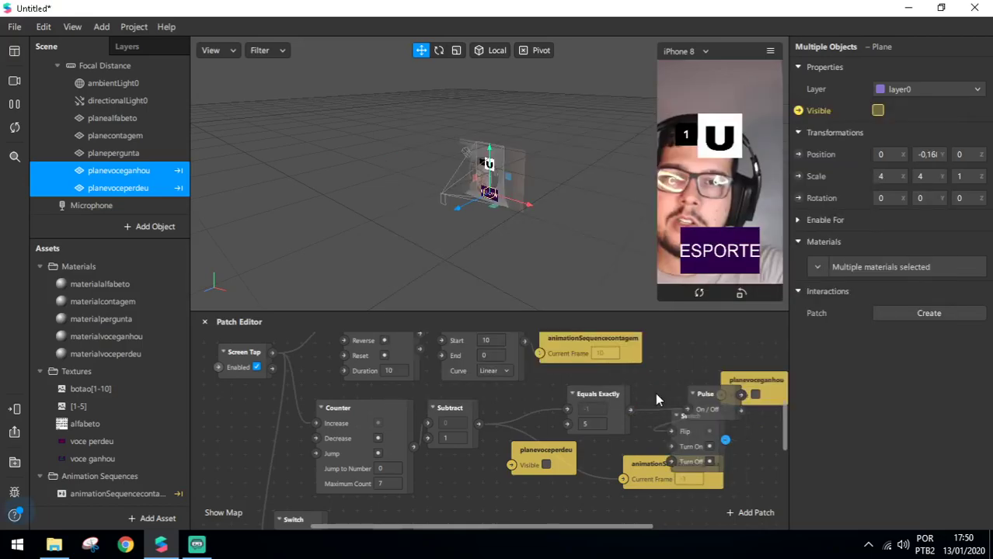
Link Pulse's Turned On output to Switch's Turn On and feed the Switch into planevoceganhou's Visible input.
left_click_drag(710, 394, 617, 352)
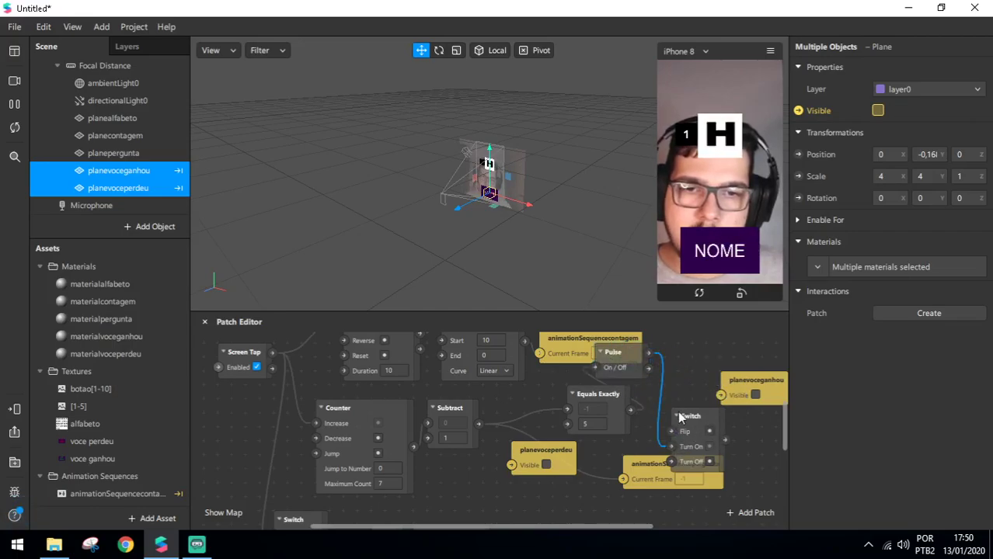
left_click_drag(680, 434, 655, 383)
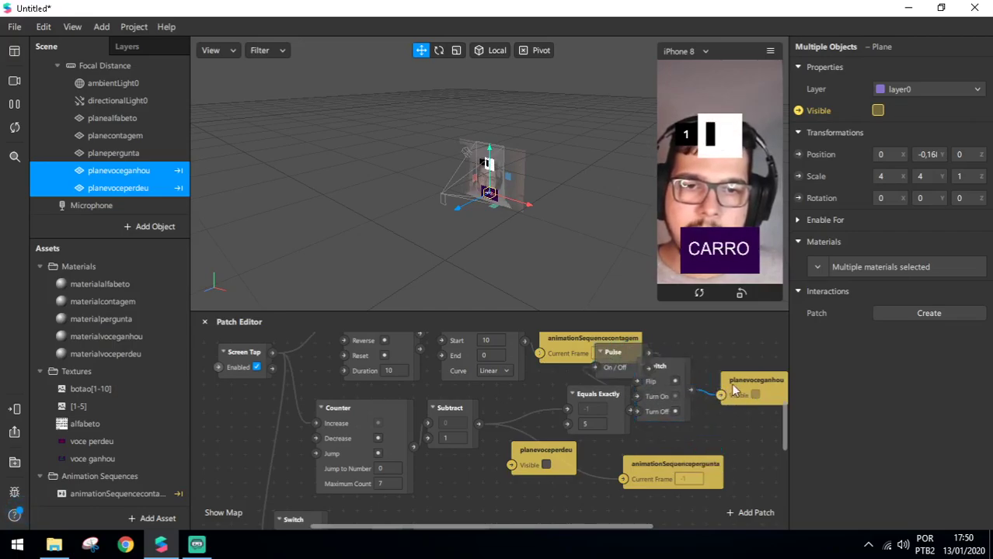
left_click_drag(753, 386, 779, 387)
left_click_drag(669, 369, 699, 373)
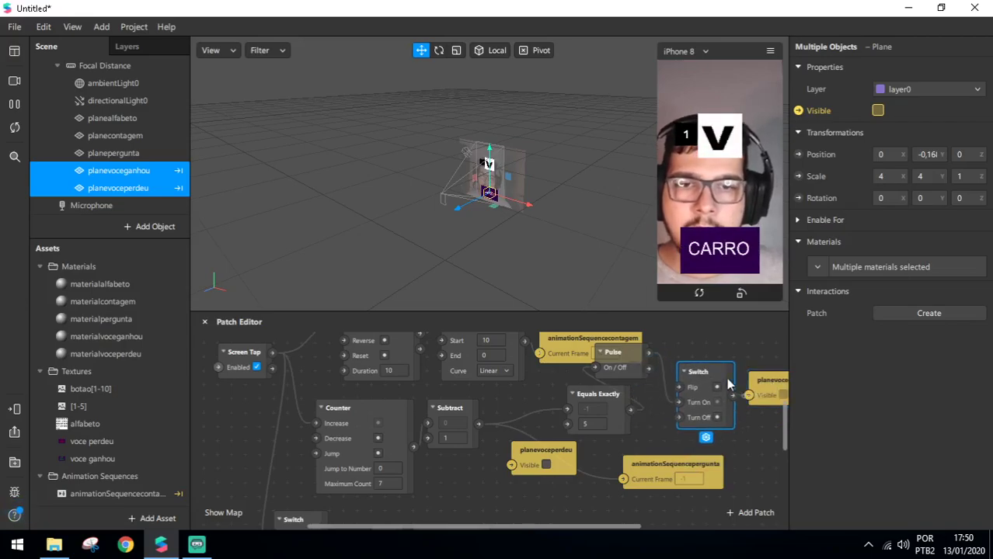
left_click_drag(630, 366, 658, 381)
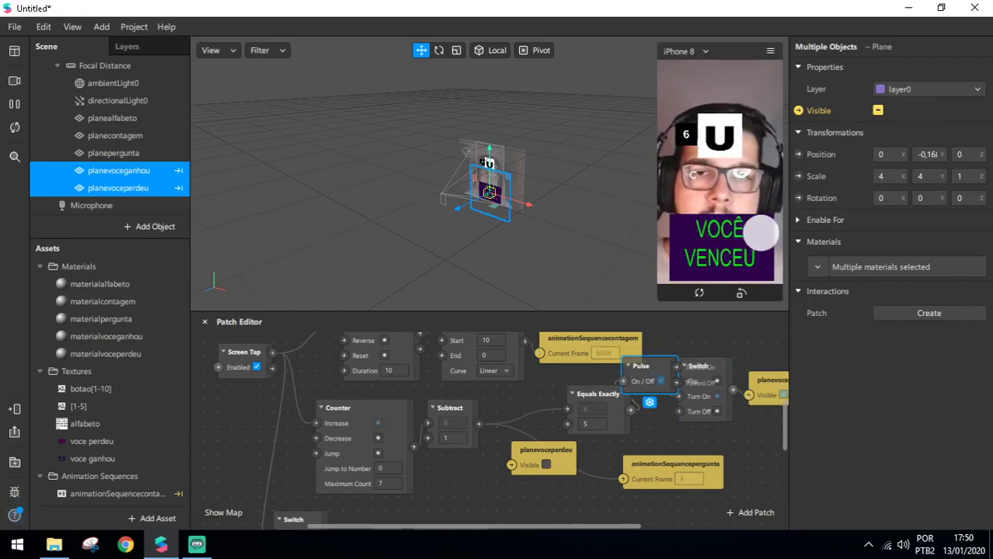
Tidy the win branch by spacing Pulse, Switch and the planevoceganhou patch in sequence after Equals Exactly.
left_click(752, 381)
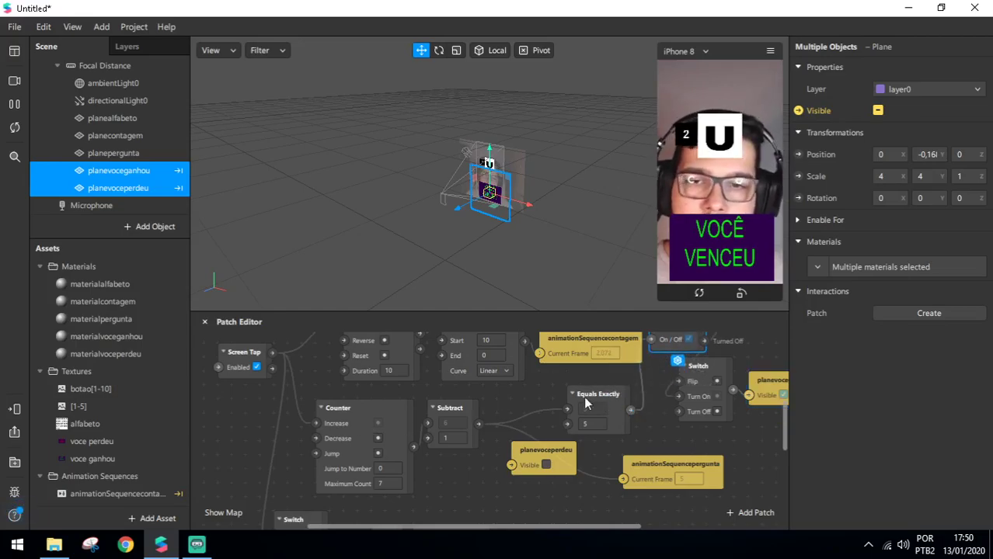
left_click_drag(700, 384, 703, 435)
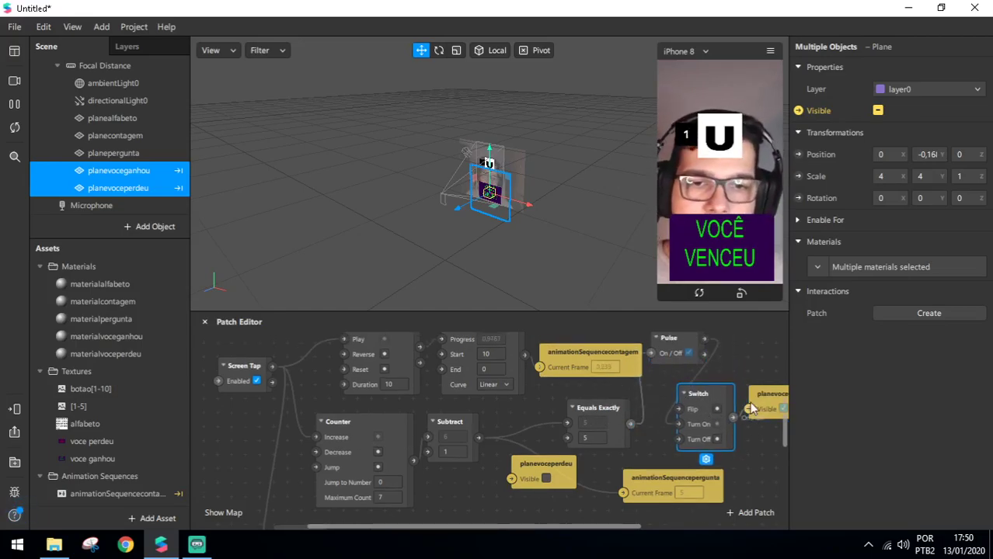
left_click_drag(588, 527, 701, 524)
left_click_drag(602, 393, 687, 381)
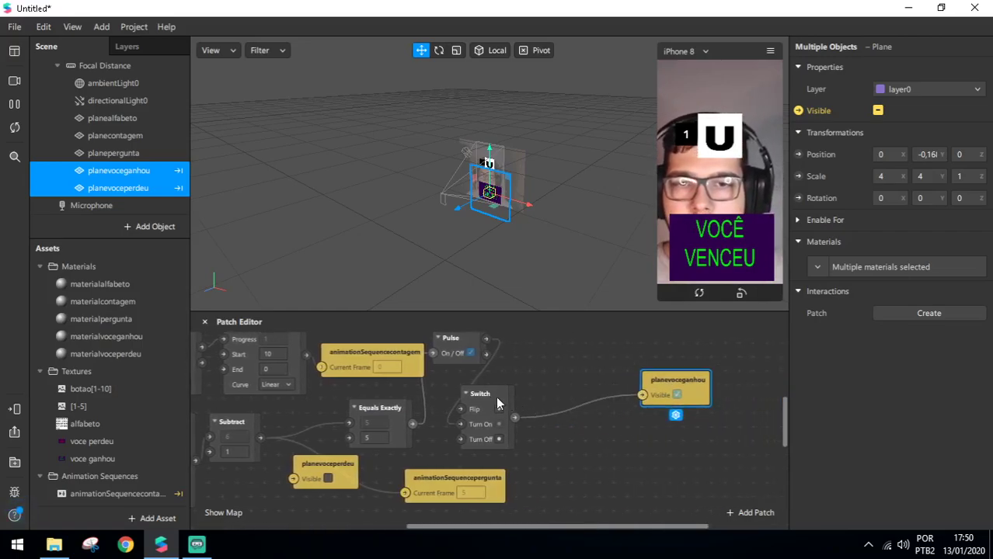
left_click_drag(489, 396, 586, 396)
left_click_drag(454, 340, 495, 421)
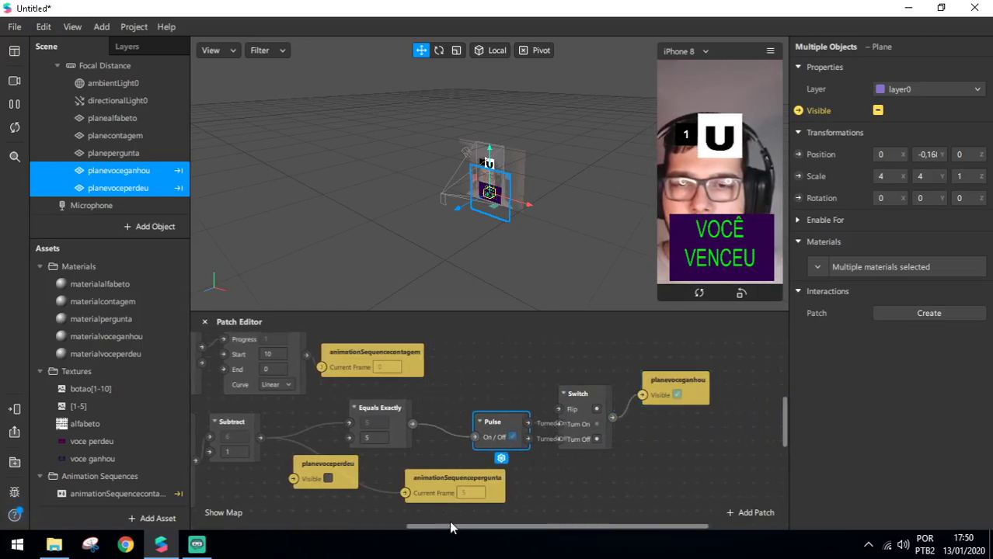
Add a Not patch fed by the Equals Exactly output.
scroll(496, 480, "left", 3)
scroll(549, 481, "up", 1)
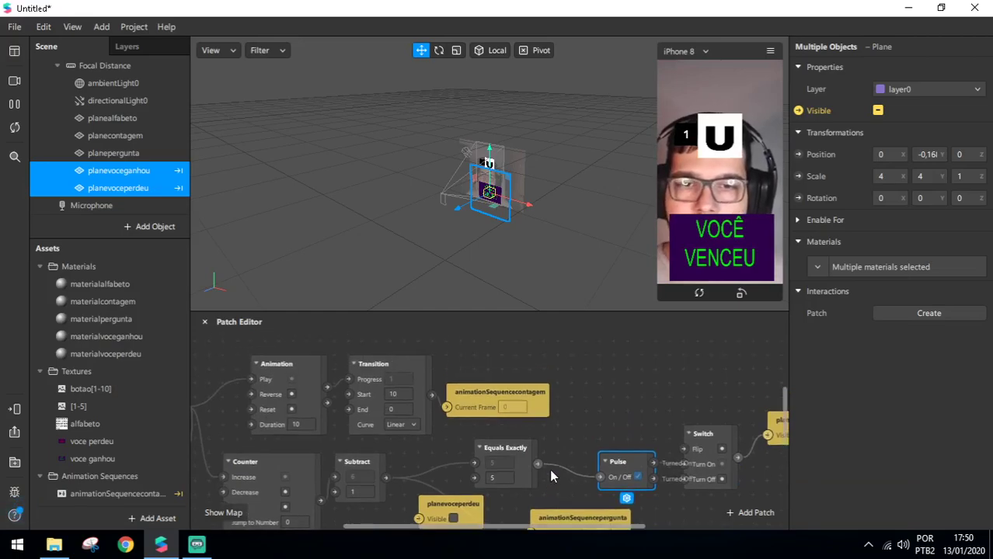
left_click_drag(535, 462, 594, 399)
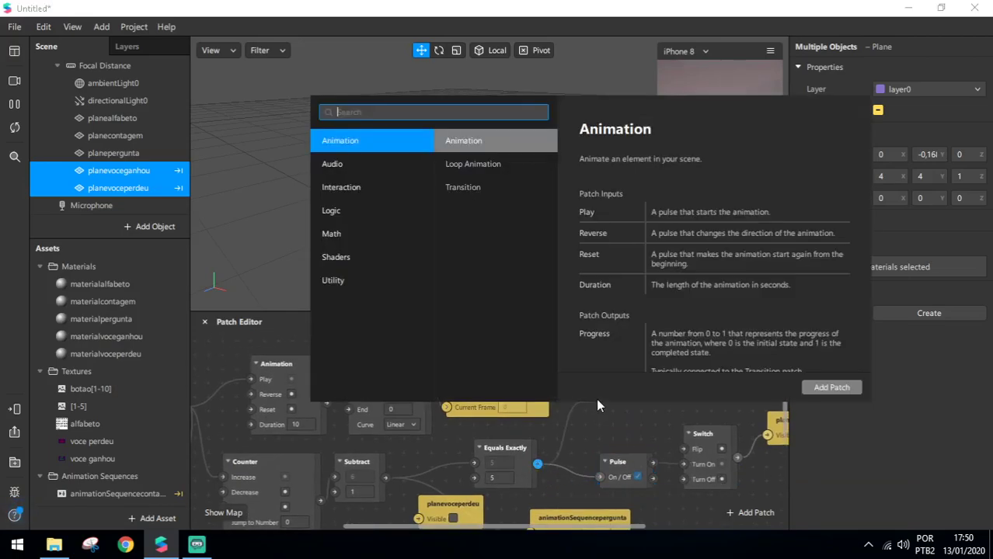
type("not")
key("Return")
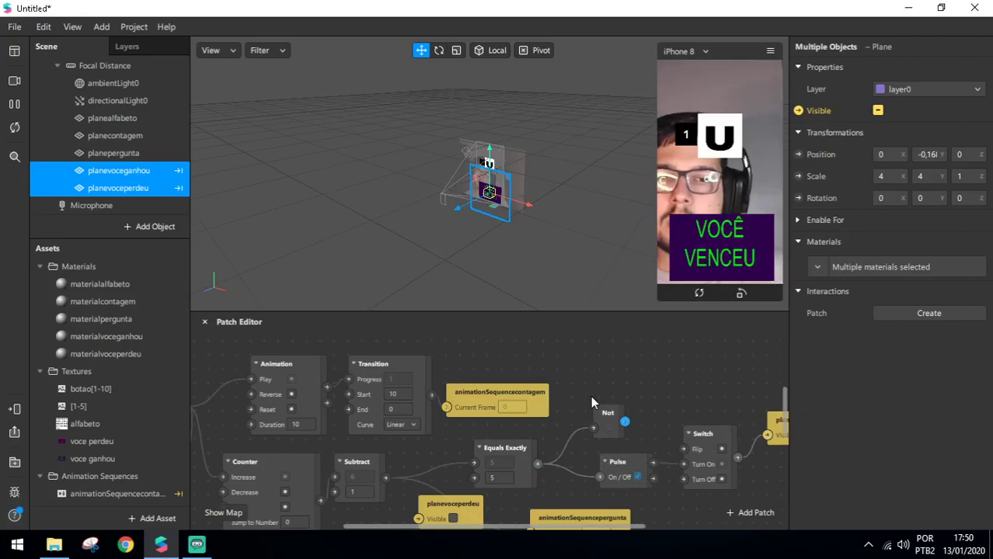
Add an And patch above Not and connect the Not output to its second input.
left_click_drag(621, 420, 606, 360)
scroll(637, 443, "up", 1)
type("a")
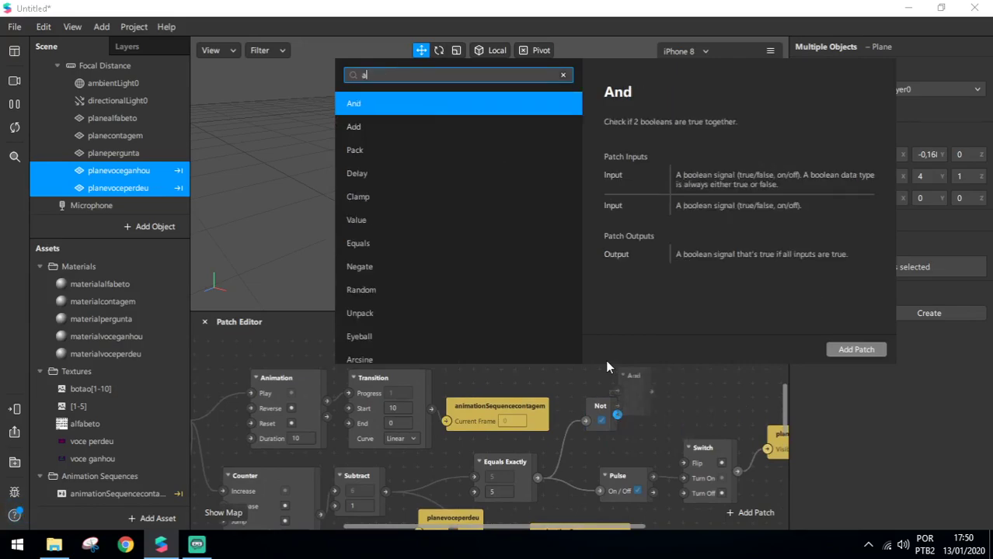
key("Return")
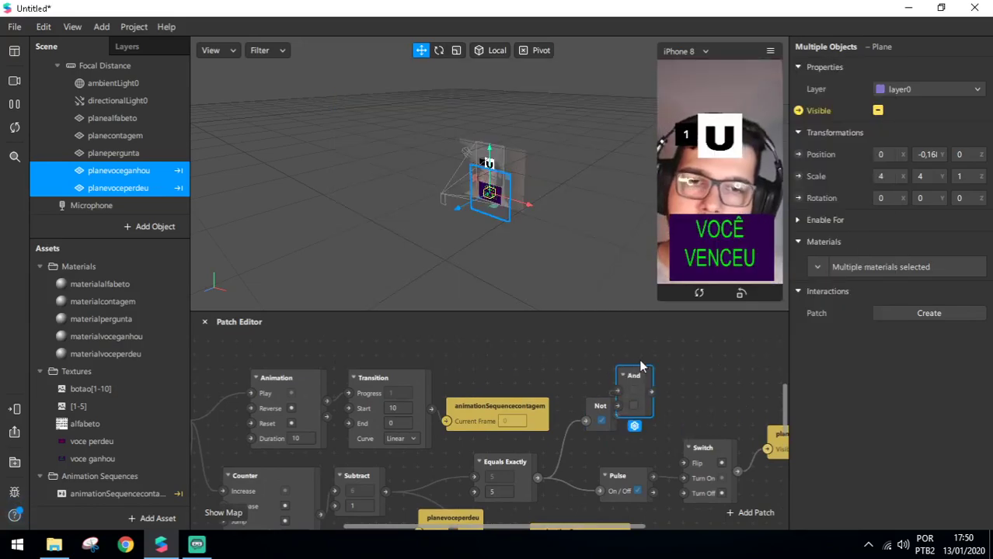
left_click_drag(640, 372, 656, 355)
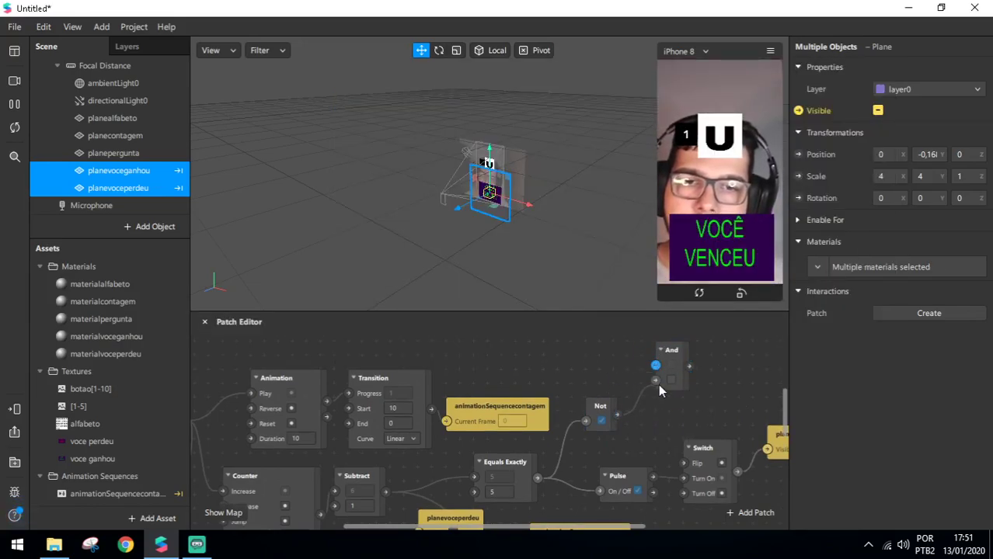
left_click_drag(658, 354, 631, 354)
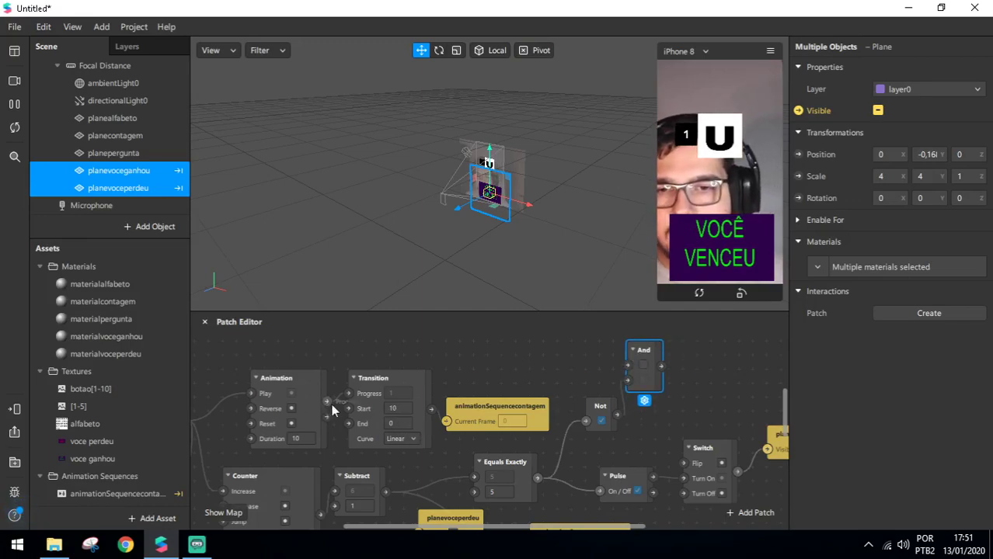
Connect the countdown Animation's Completed output through a Switch to the And patch's first input, and arrange the surrounding patches.
left_click_drag(302, 387, 285, 353)
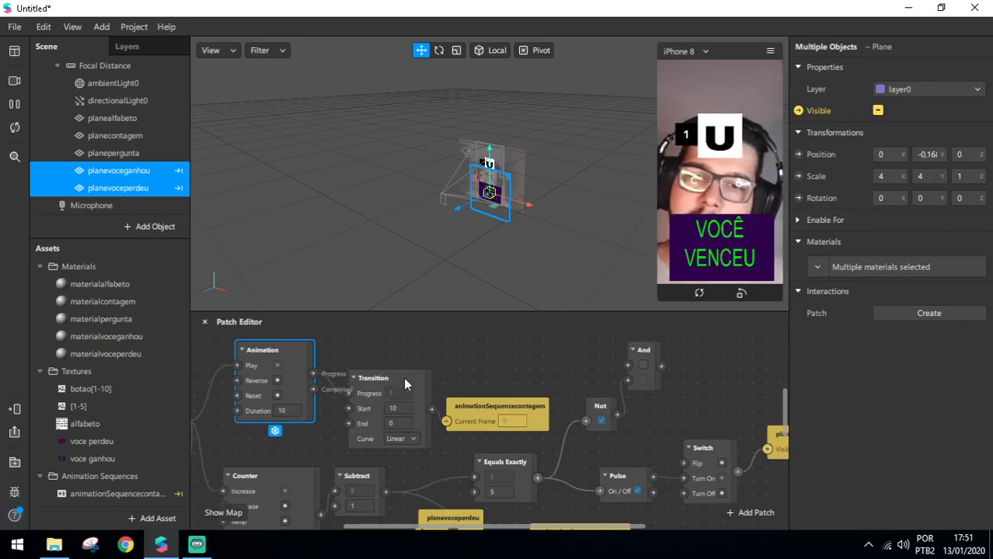
left_click_drag(402, 378, 404, 365)
left_click_drag(281, 365, 279, 393)
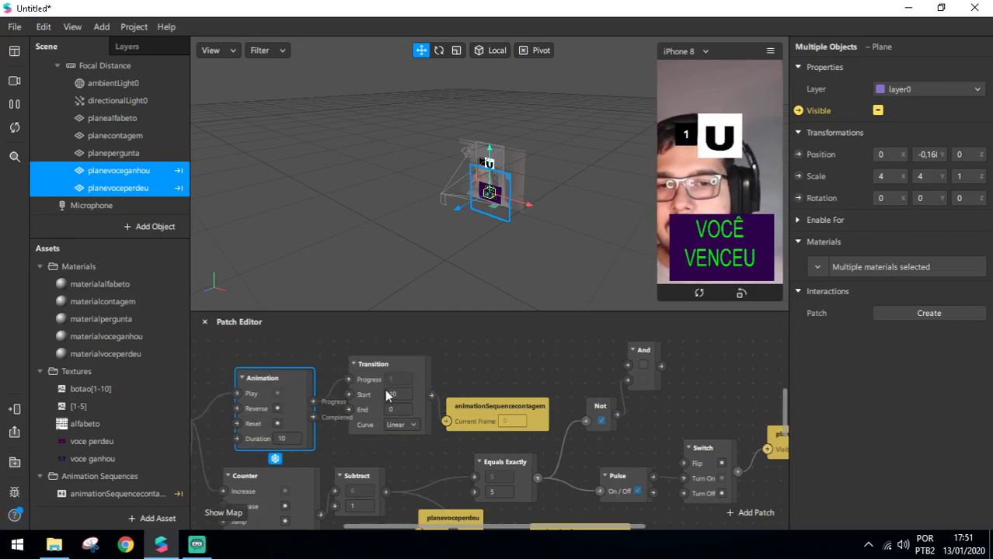
left_click_drag(316, 425, 627, 365)
left_click_drag(379, 385, 519, 340)
scroll(591, 396, "up", 2)
left_click_drag(600, 426, 585, 440)
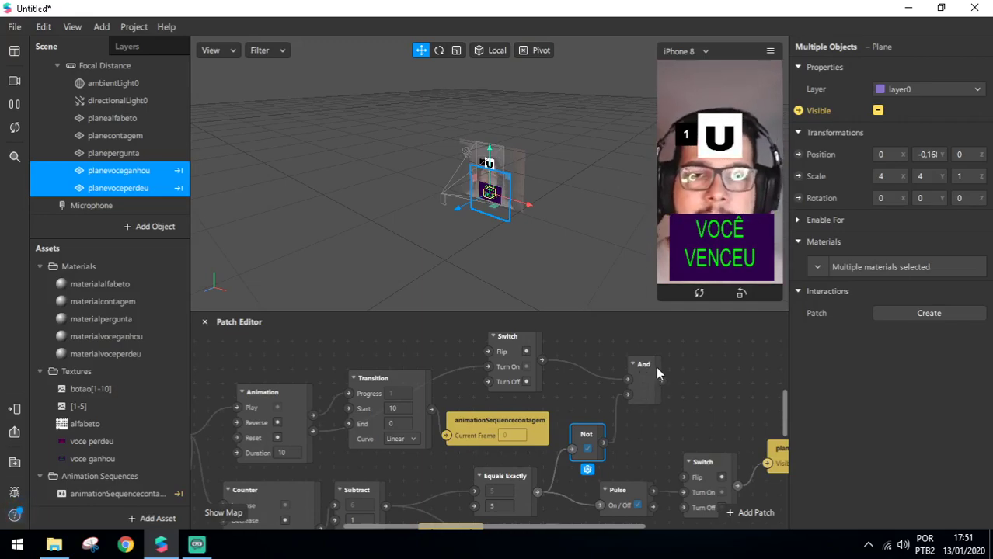
left_click_drag(648, 363, 639, 379)
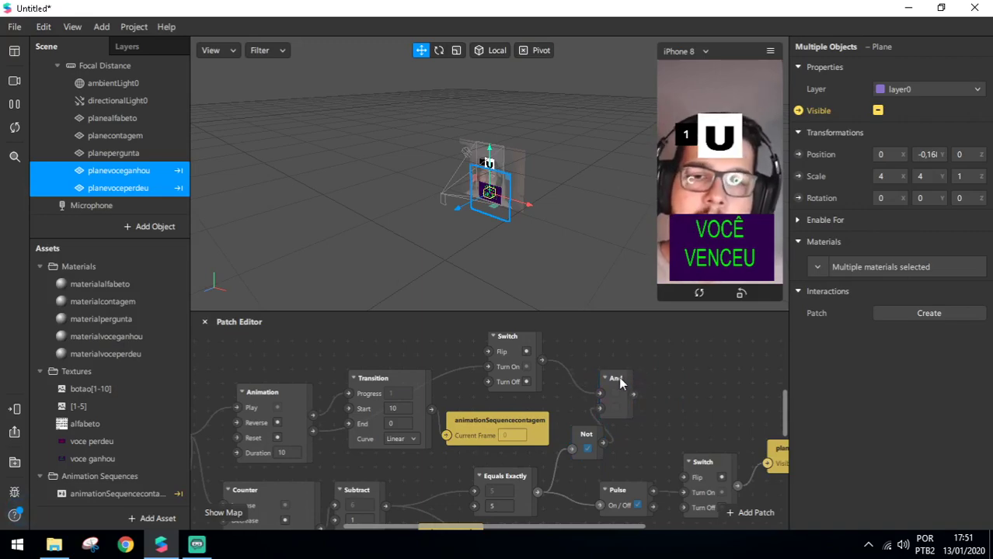
Move the planevoceperdeu visibility patch up beside the And patch.
scroll(613, 398, "down", 3)
left_click_drag(480, 435, 744, 481)
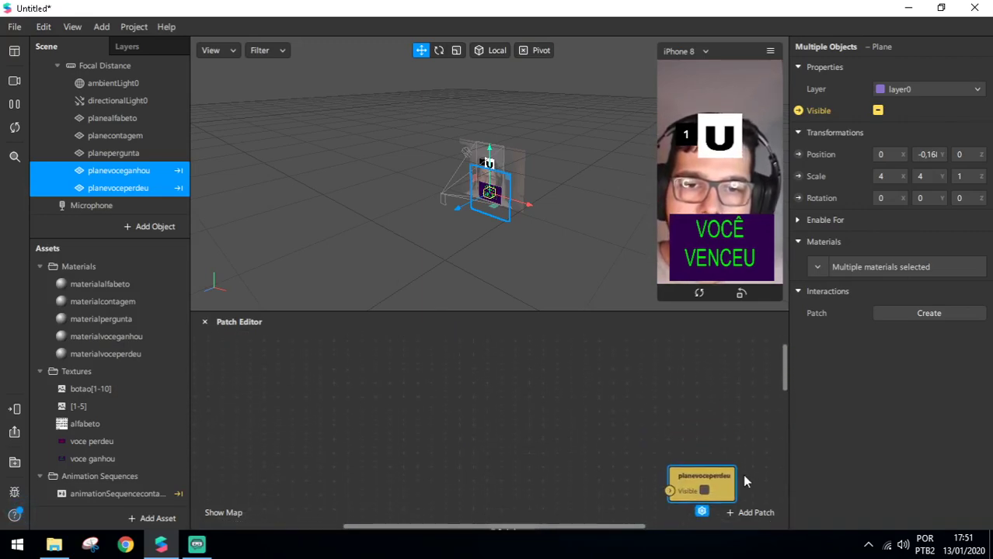
scroll(725, 476, "down", 3)
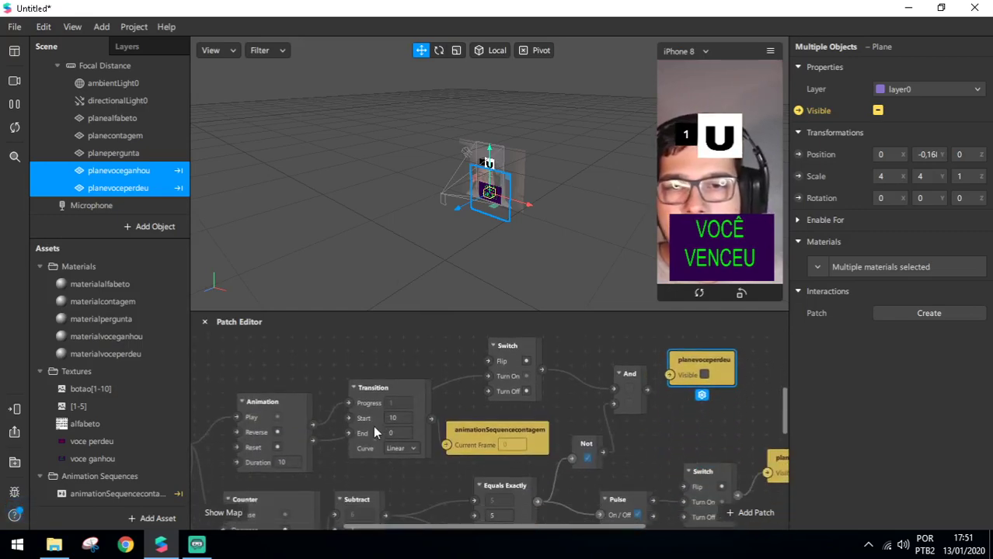
scroll(486, 481, "down", 1)
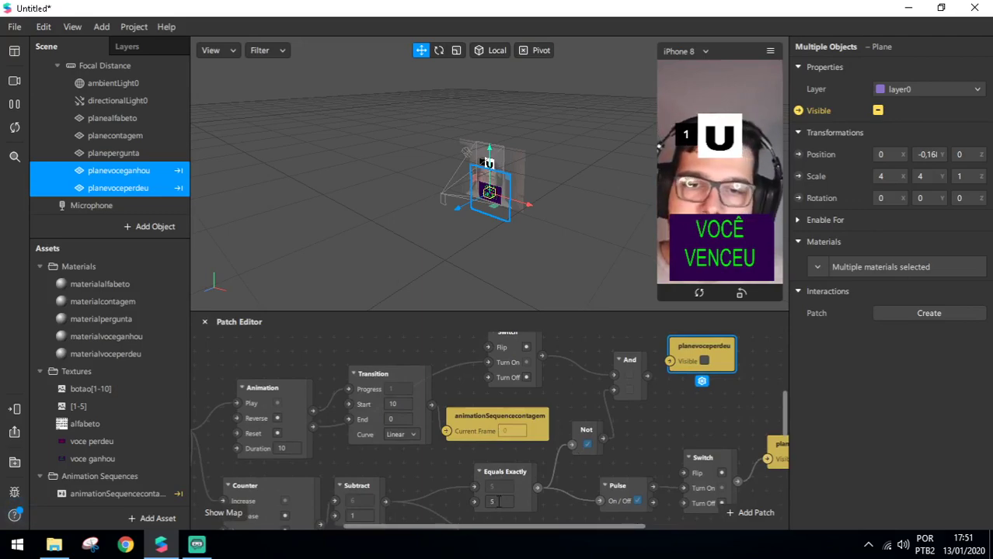
Connect the And output to planevoceperdeu's Visible input and restart the preview to test the filter.
left_click_drag(637, 362, 610, 347)
left_click_drag(706, 349, 720, 350)
left_click_drag(621, 361, 704, 336)
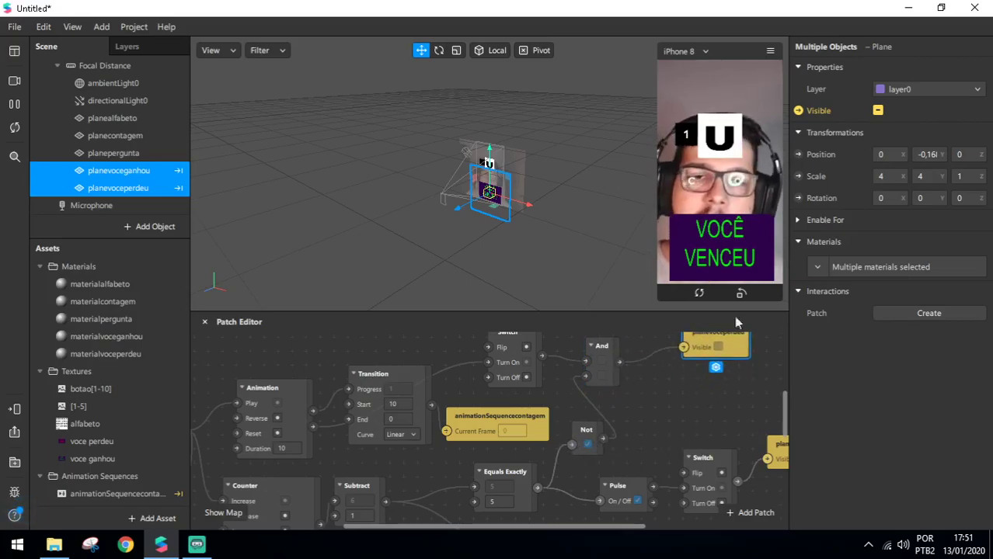
left_click_drag(722, 351, 696, 365)
left_click(13, 126)
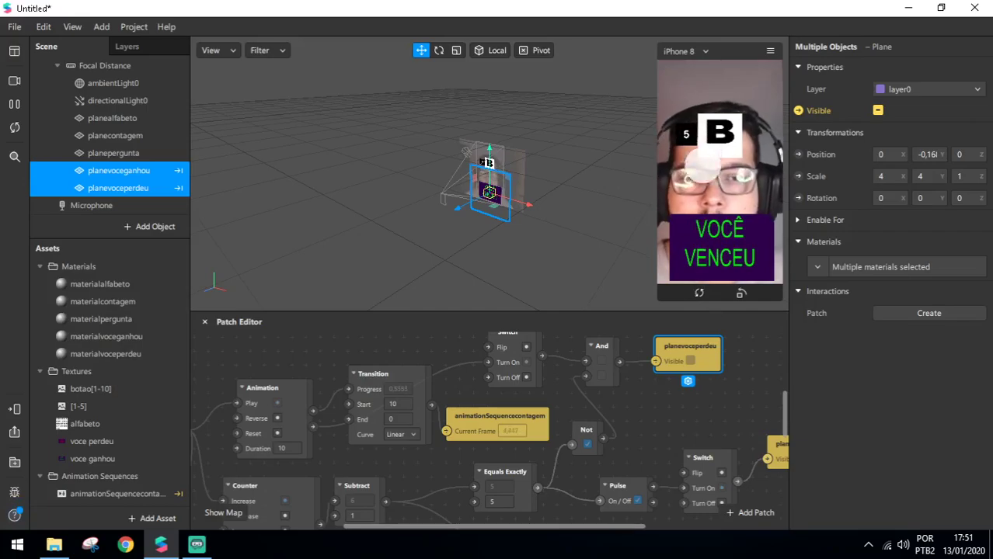
Play through the filter in an enlarged preview to test the win and lose screens, shifting the And and planevoceperdeu patches.
scroll(622, 398, "up", 1)
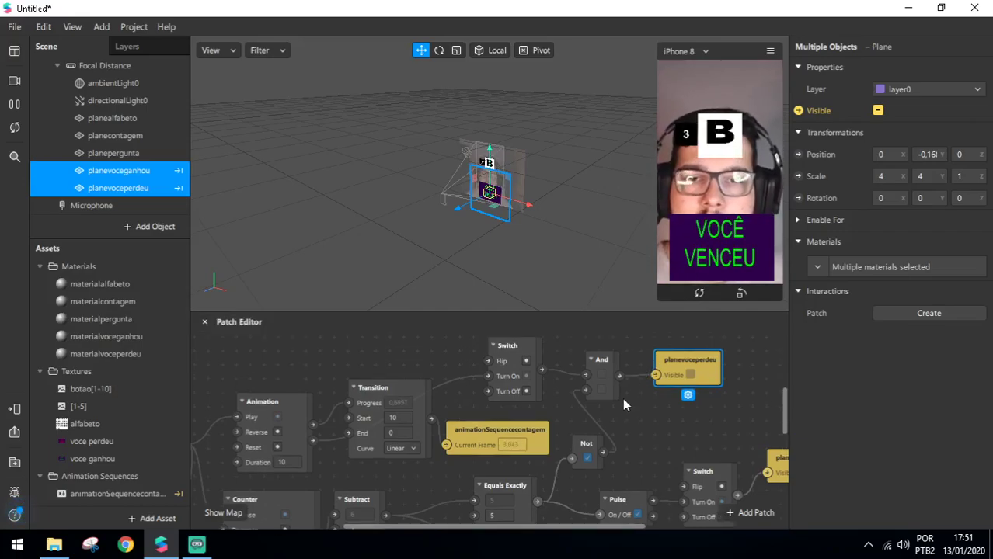
left_click(596, 365)
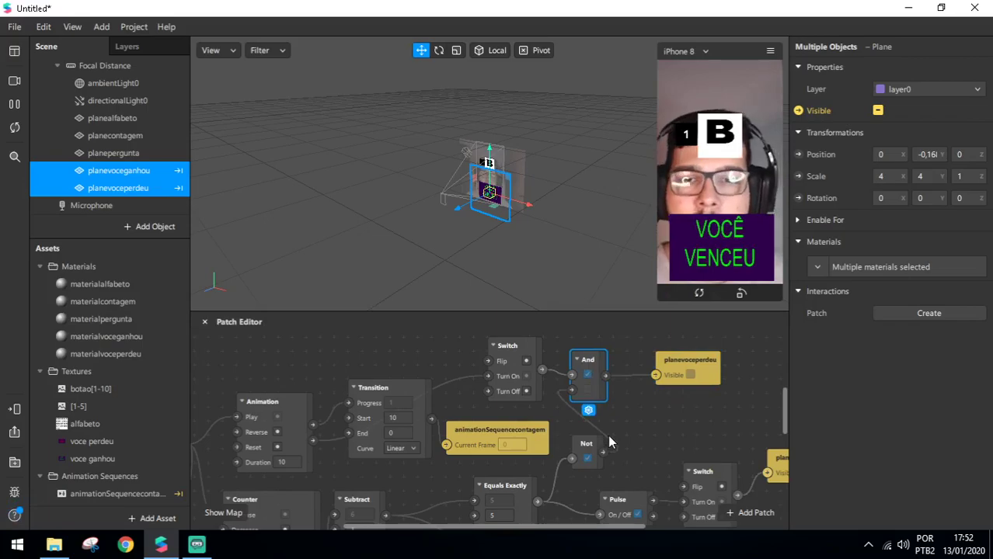
scroll(608, 435, "down", 1)
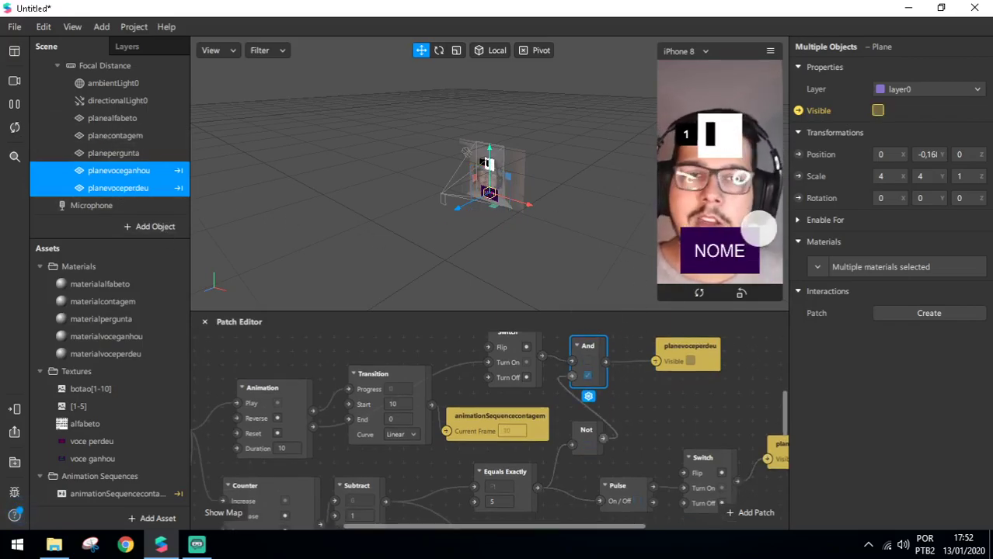
left_click_drag(664, 301, 639, 371)
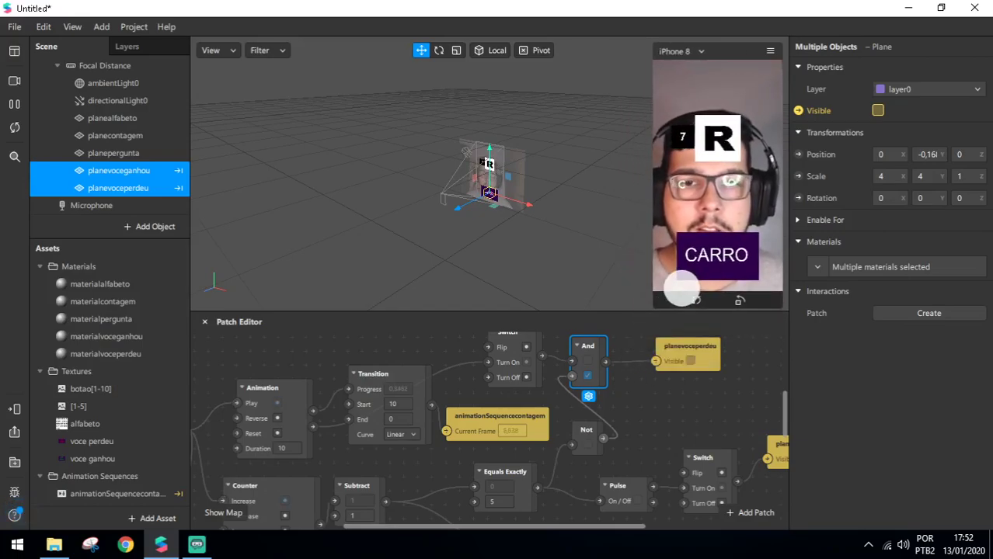
left_click_drag(654, 310, 699, 380)
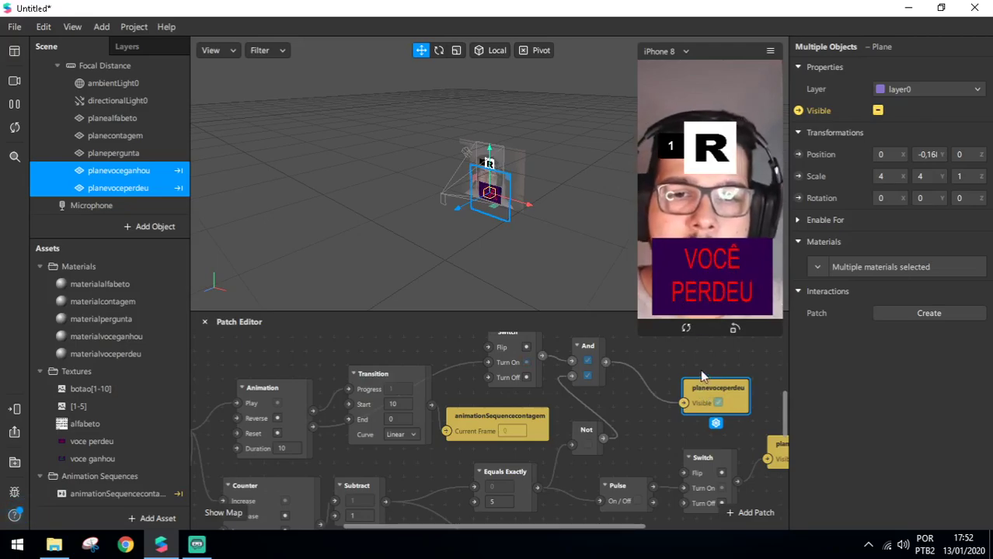
Tidy the patch graph by repositioning the planevoceperdeu, And, Not, countdown Animation and Transition patches.
left_click_drag(702, 379, 702, 351)
left_click_drag(588, 358, 616, 371)
left_click_drag(577, 454, 568, 463)
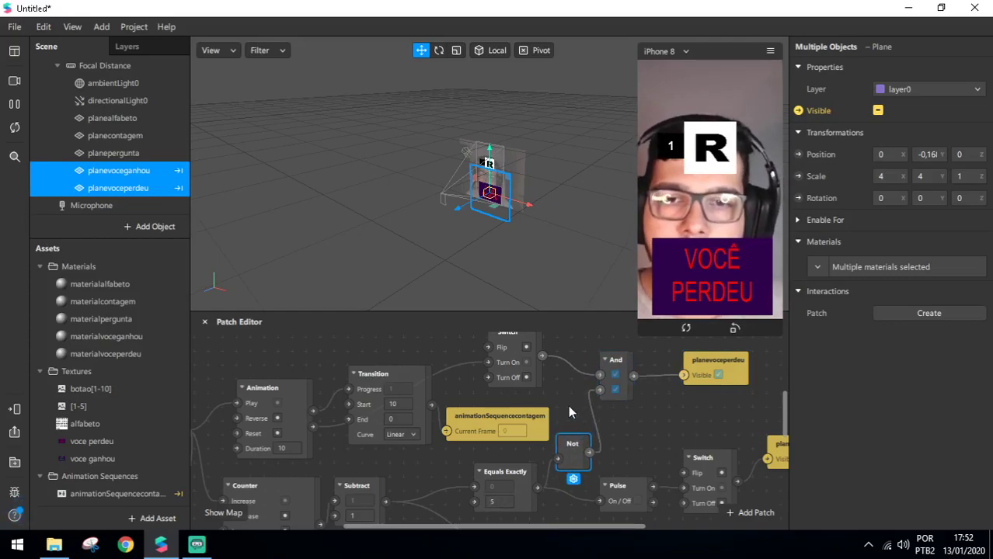
scroll(568, 405, "up", 1)
left_click_drag(287, 410, 289, 396)
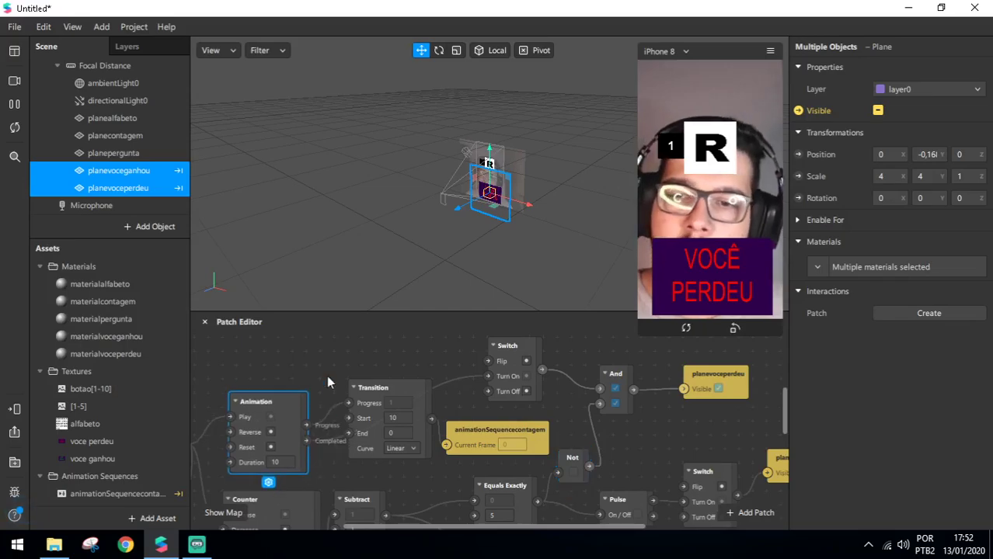
mouse_move(397, 390)
left_mouse_down()
mouse_move(395, 381)
mouse_move(396, 405)
left_mouse_up()
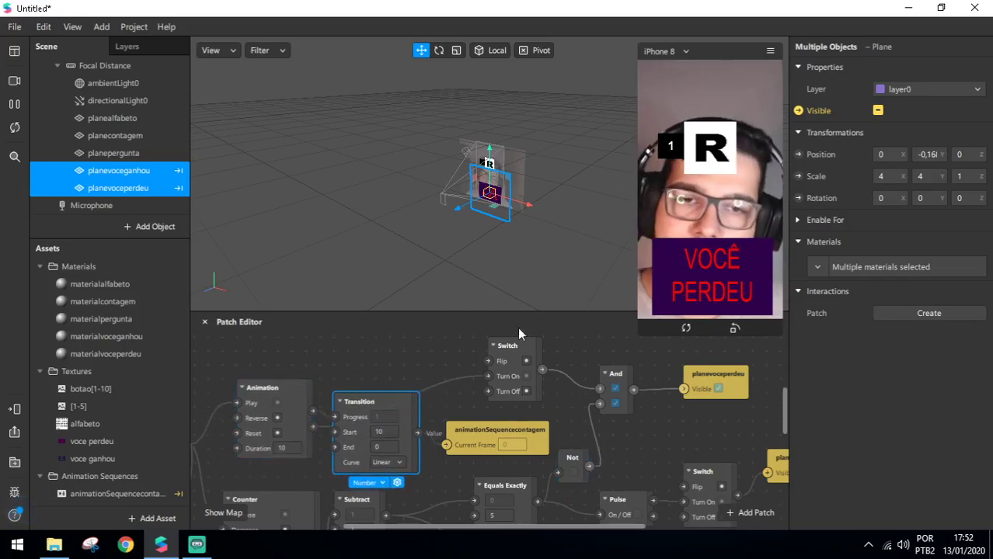
Restart the filter and shrink the preview to uncover the patch graph.
left_click(15, 129)
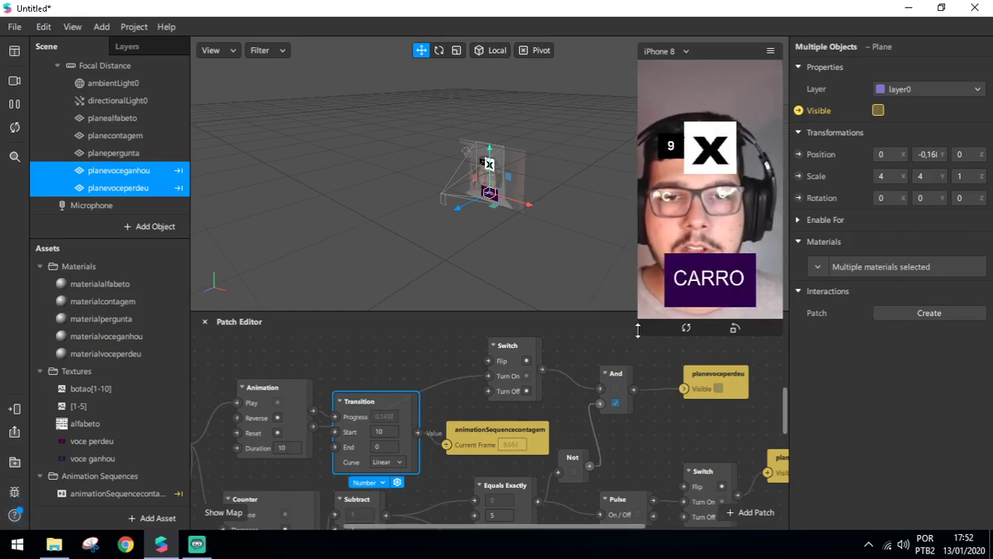
left_click_drag(660, 328, 661, 264)
scroll(464, 371, "down", 3)
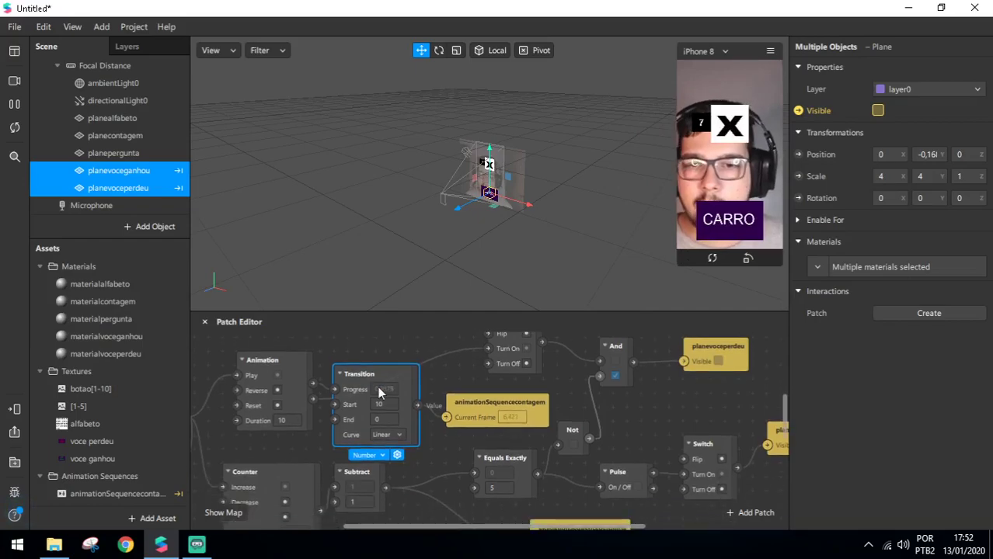
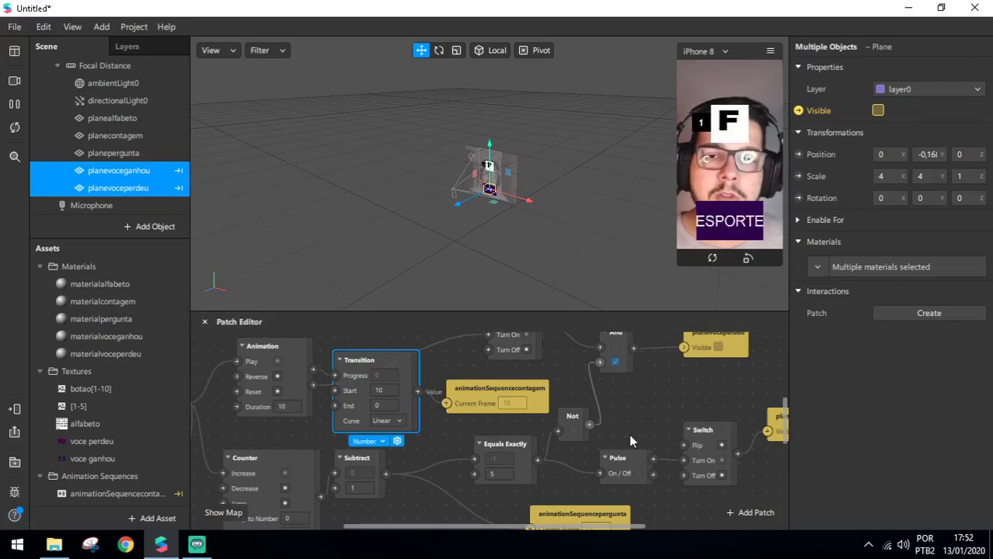
Add a Switch patch below Screen Tap and connect the tap output to its Turn On input.
scroll(558, 440, "down", 2)
scroll(399, 476, "left", 5)
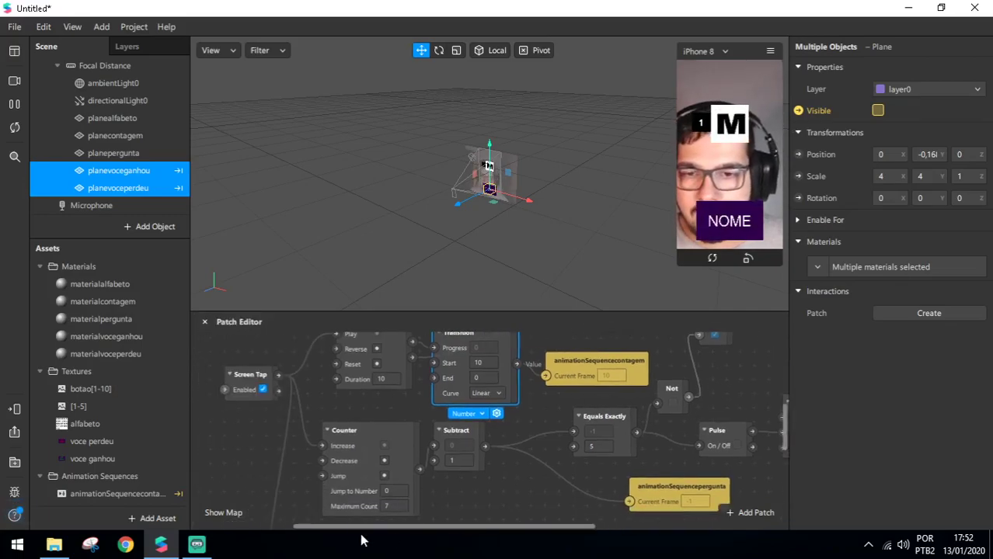
scroll(343, 395, "down", 2)
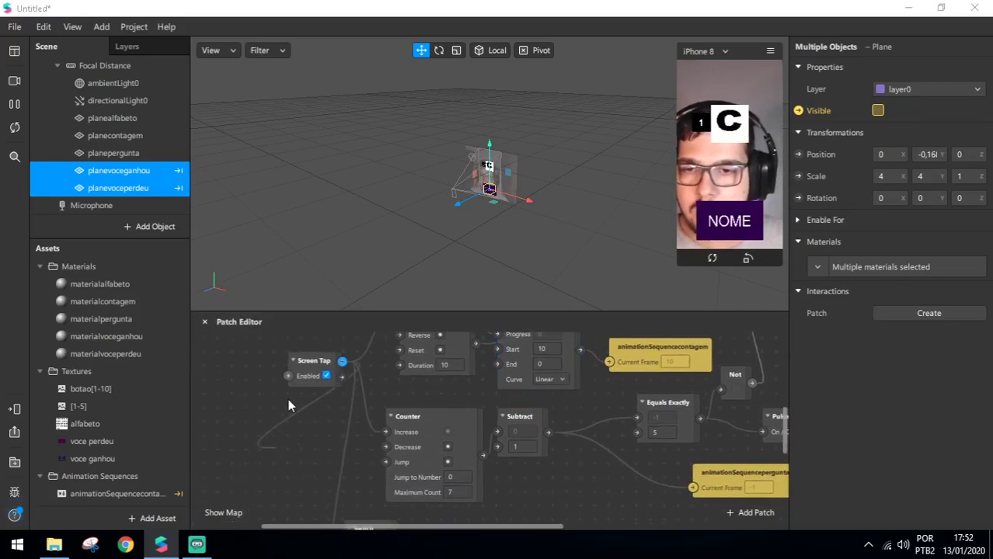
right_click(284, 402)
type("swi")
key("Return")
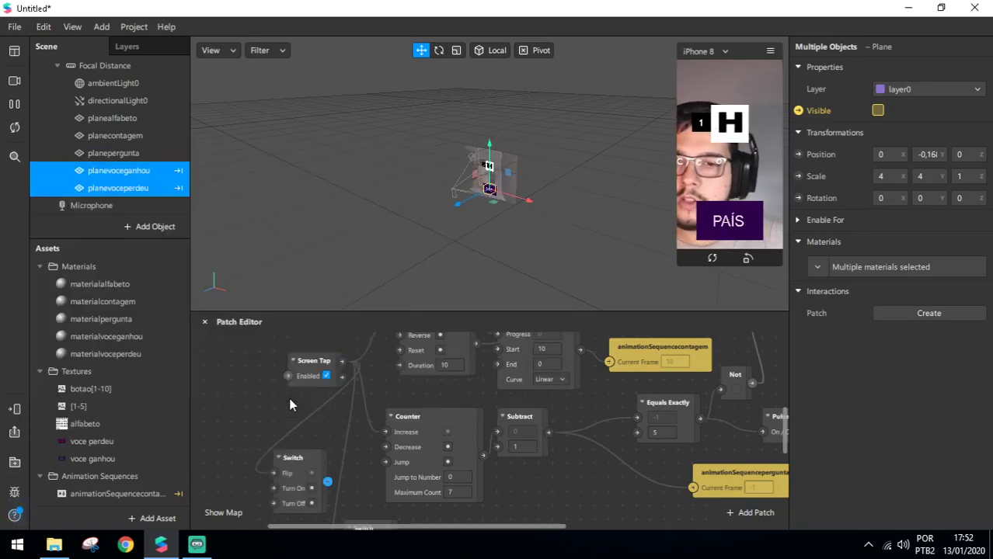
left_click_drag(284, 477, 299, 458)
Add a Not patch connected to the output of the Screen Tap's Switch.
left_click(252, 459)
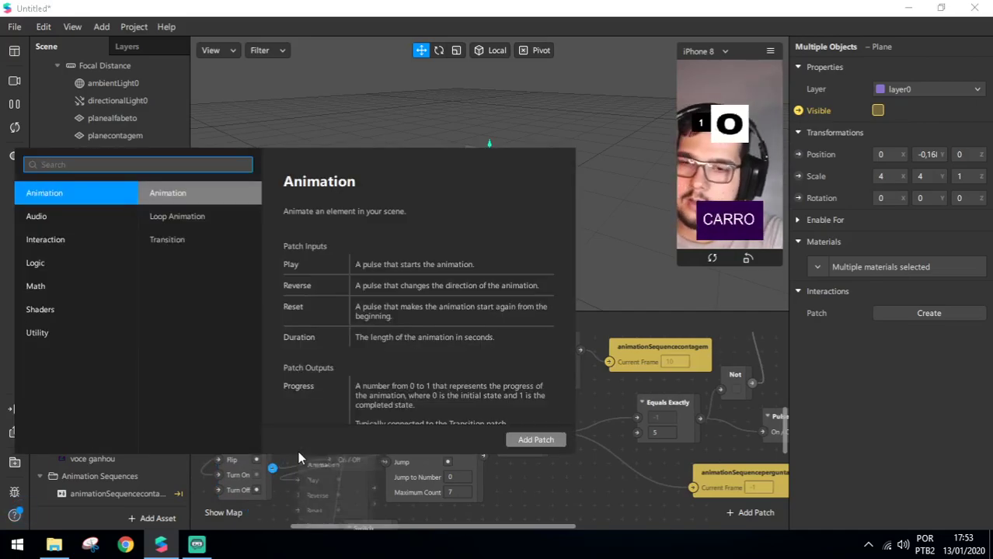
type("not")
key("Return")
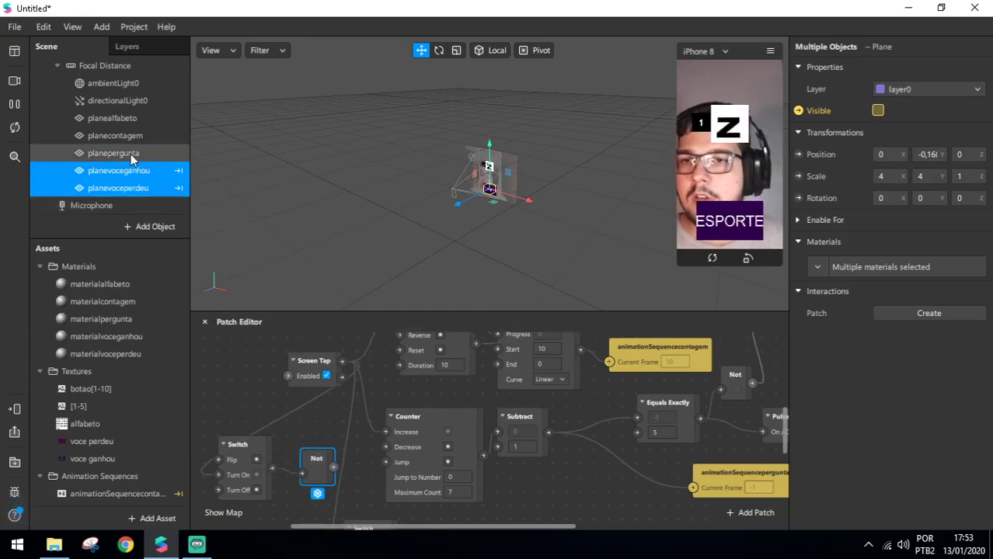
Create Visible patches for planecontagem and planepergunta and place them near the Screen Tap patch.
left_click(132, 154)
left_click(137, 136, "ctrl")
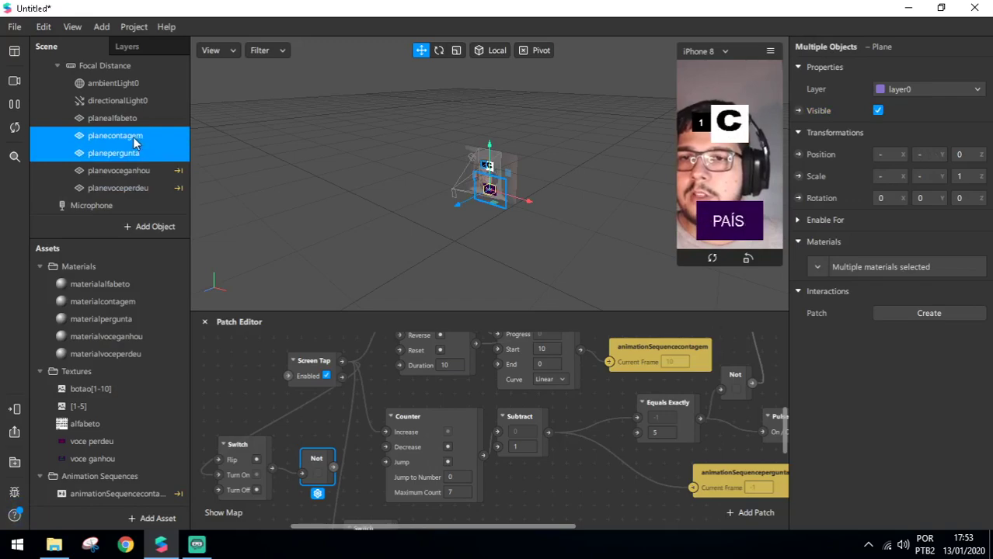
left_click(799, 111)
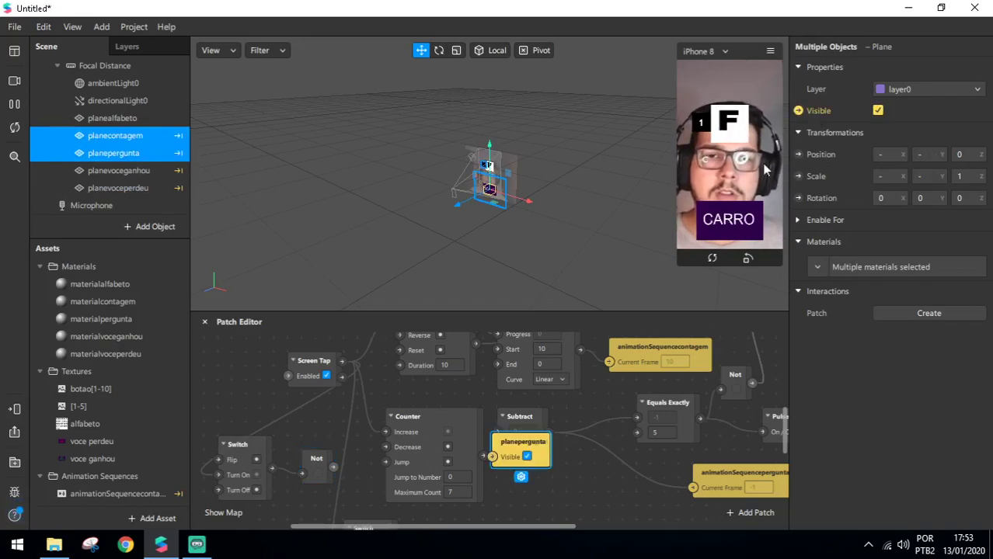
left_click_drag(513, 444, 337, 406)
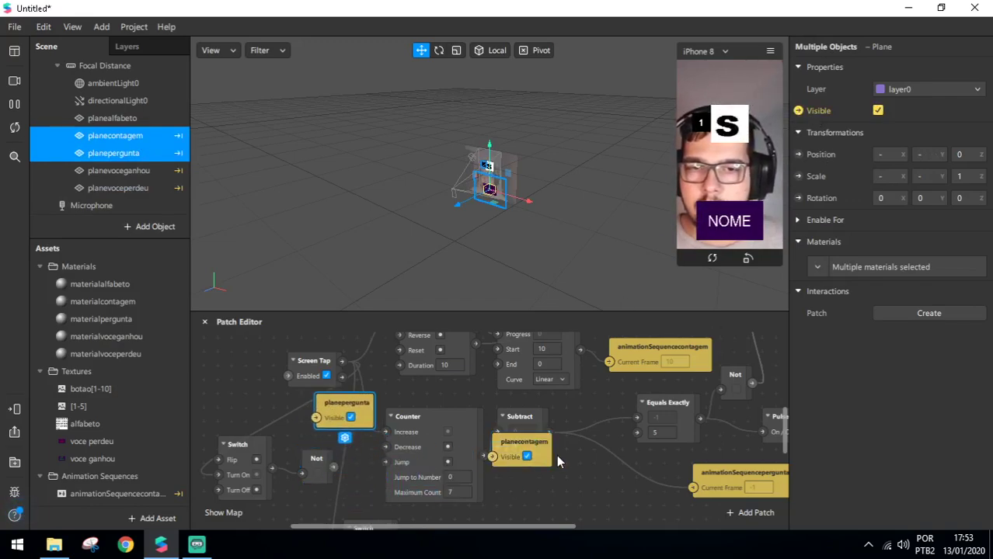
left_click_drag(402, 460, 358, 454)
Move the tap Switch and its Not patch into the empty area left of the Counter, side by side.
left_click_drag(240, 448, 212, 433)
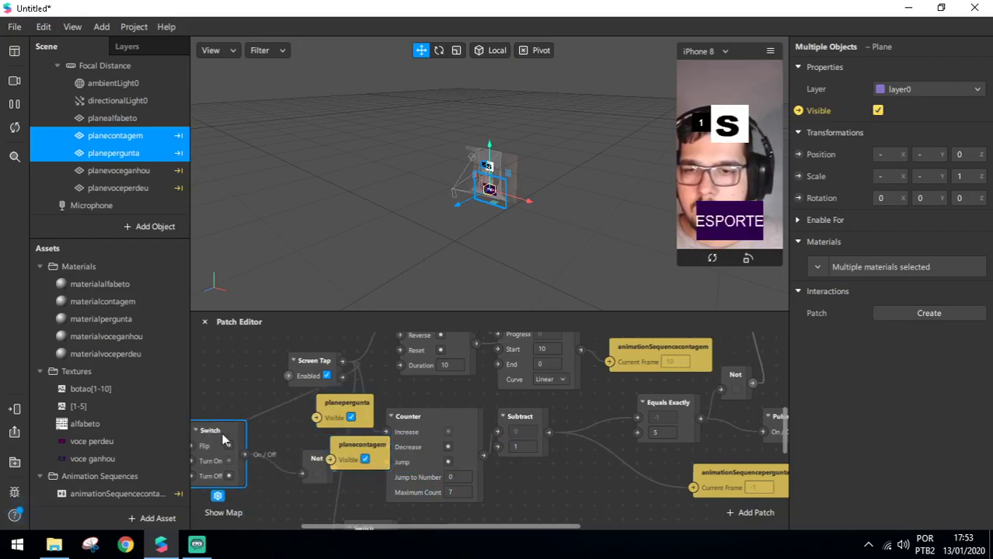
left_click_drag(328, 535, 265, 526)
left_click_drag(335, 446, 265, 411)
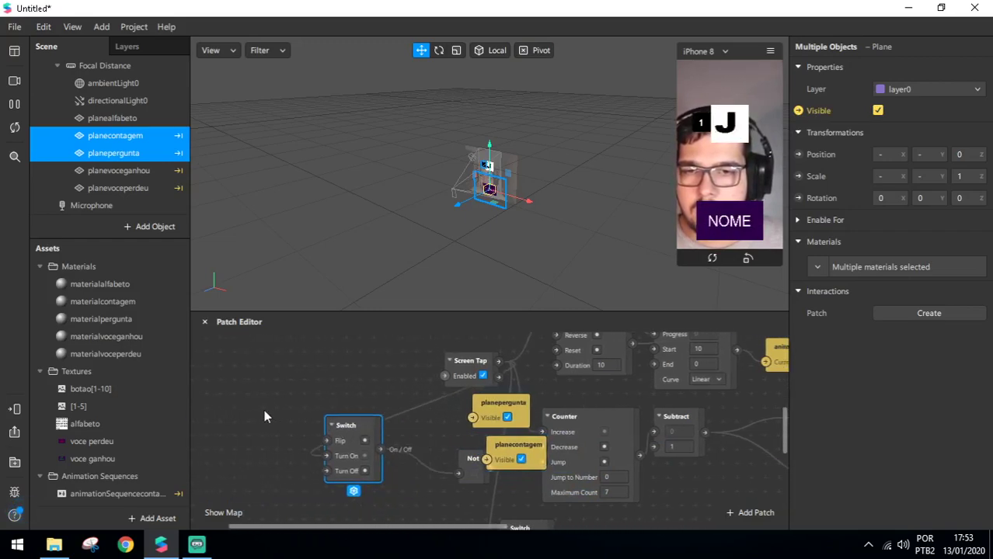
left_click_drag(470, 471, 327, 454)
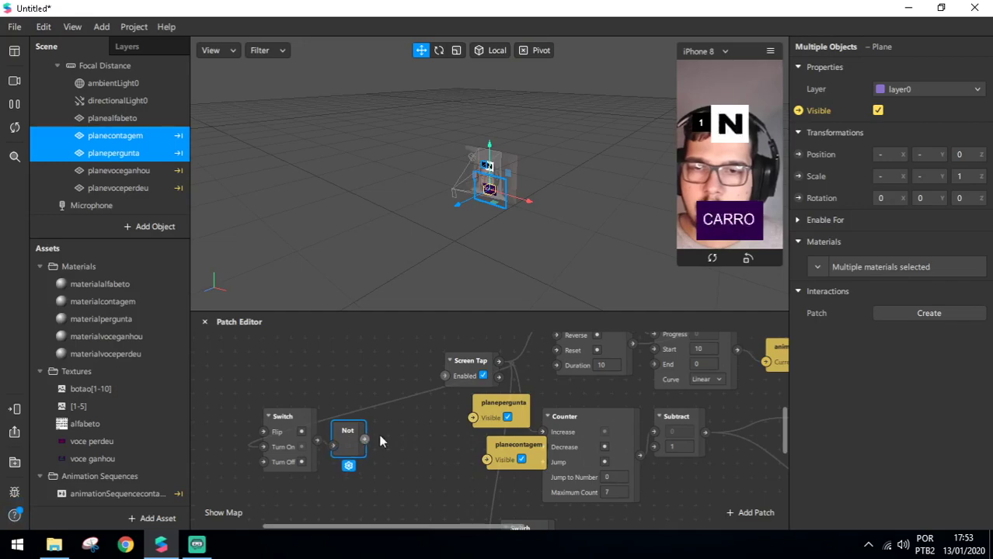
Connect the Not output to the Visible inputs of planepergunta and planecontagem and stack both patches beside it.
left_click_drag(471, 426, 472, 417)
left_click_drag(499, 460, 398, 487)
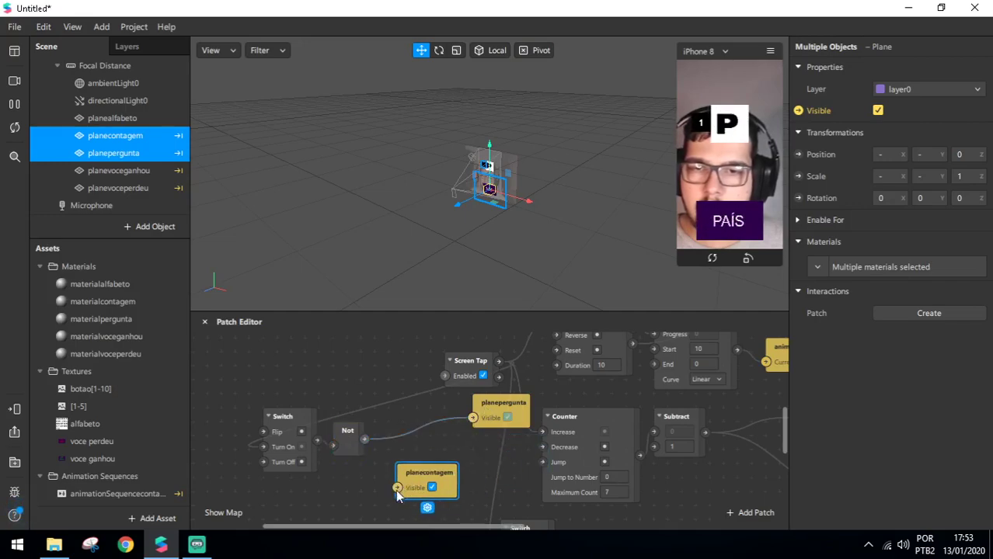
left_click_drag(510, 419, 390, 497)
left_click(413, 478)
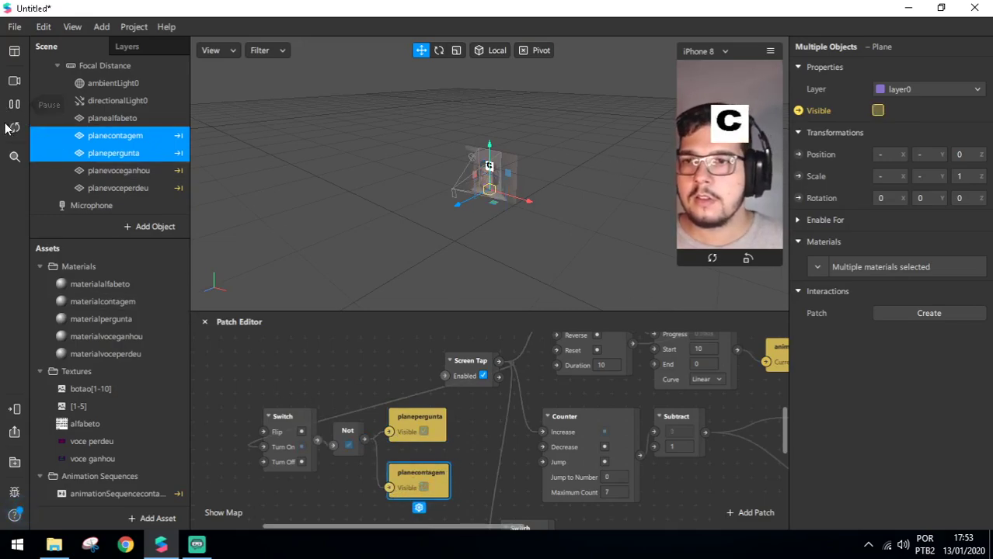
Delete the Not patch and connect the Switch output directly to planepergunta's and planecontagem's Visible inputs.
left_click_drag(348, 427, 350, 343)
key("Delete")
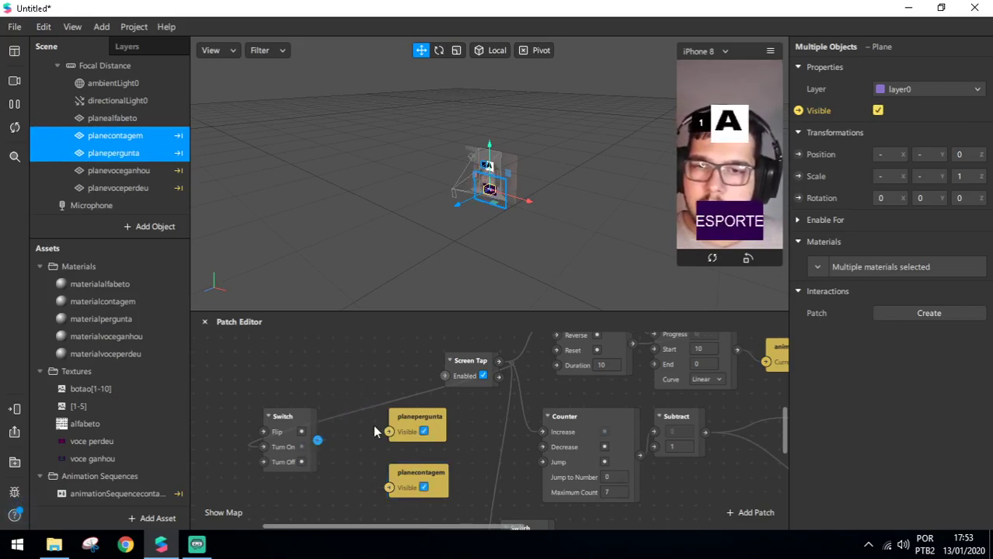
left_click_drag(388, 438, 390, 431)
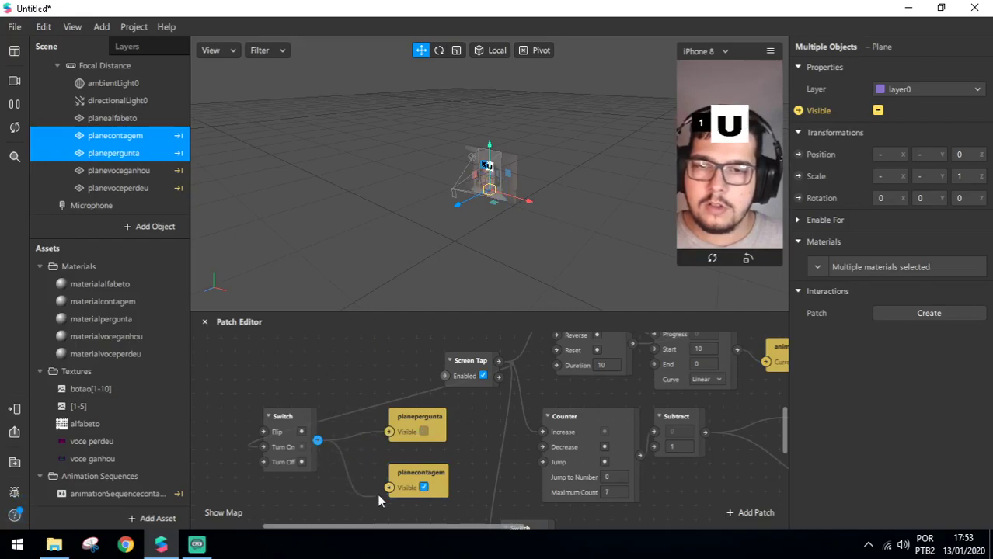
left_click_drag(387, 490, 393, 473)
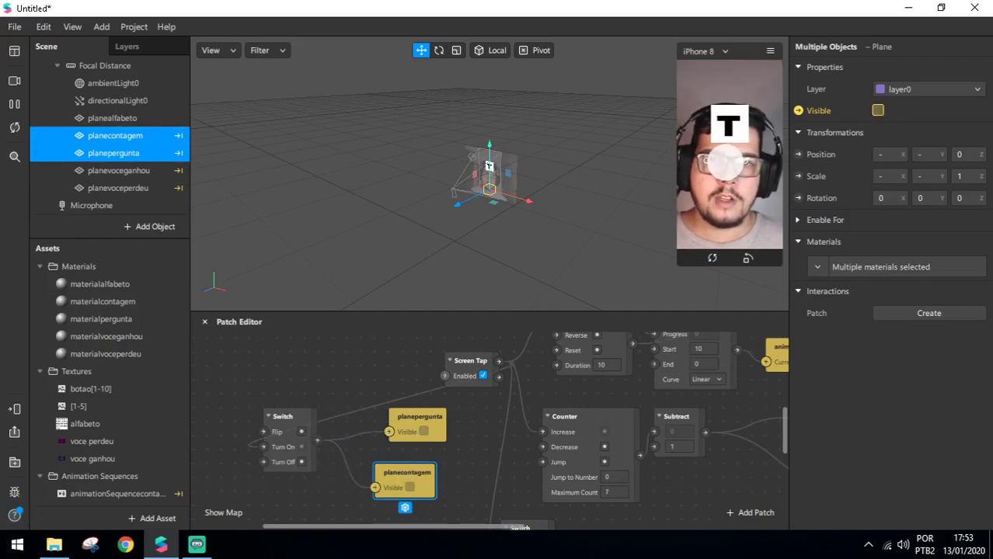
Play through the filter in the preview, restarting between rounds, to test tap-triggered visibility and both end screens.
left_click(726, 164)
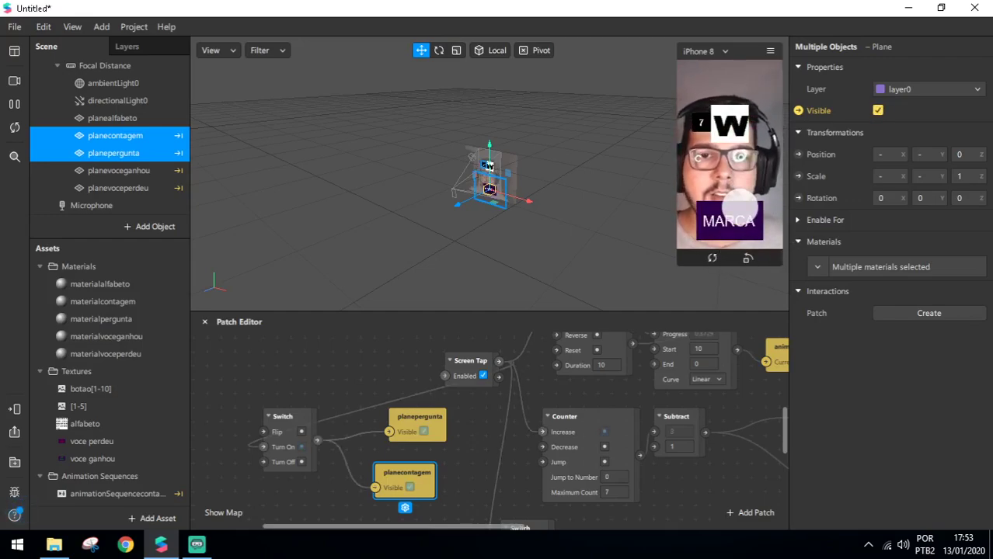
left_click(745, 183)
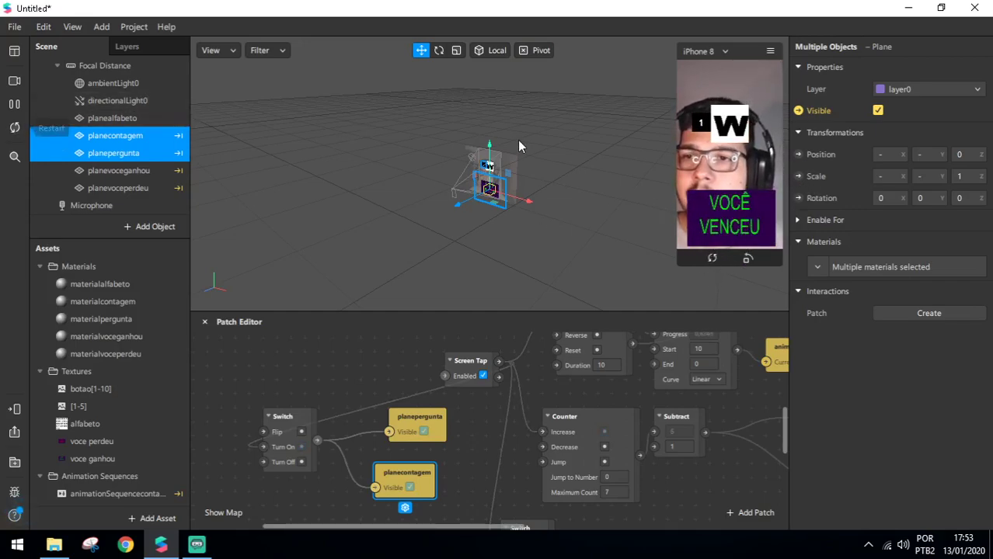
left_click(14, 128)
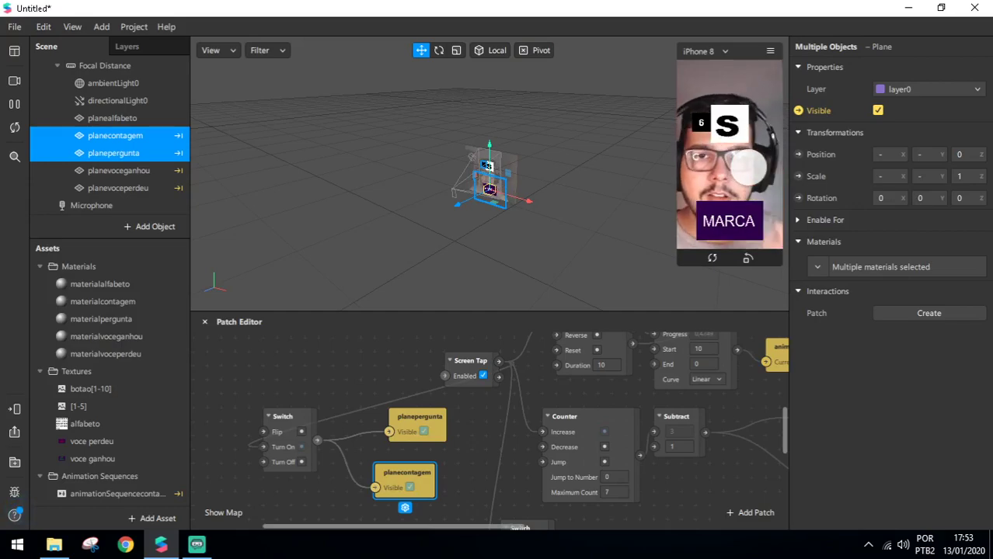
left_click(680, 261)
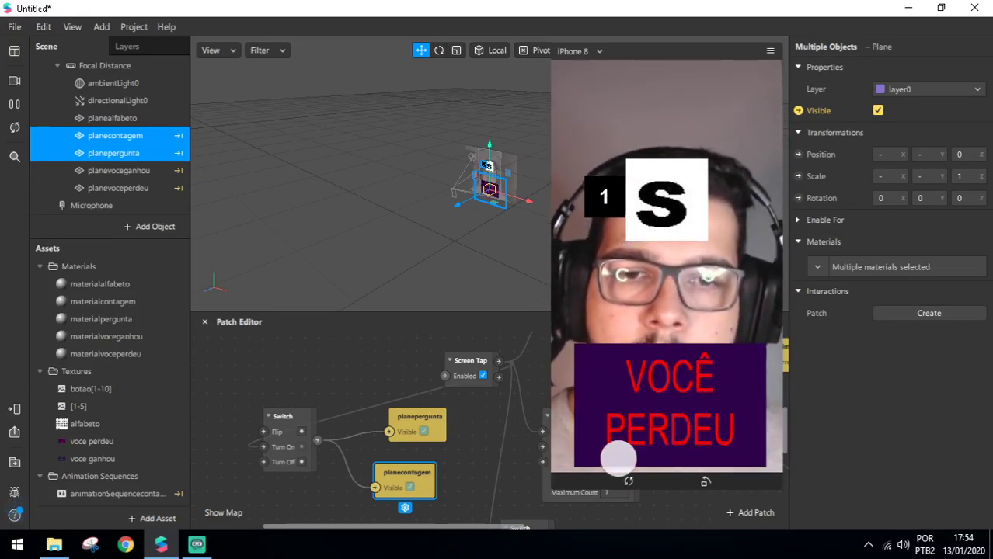
left_click(14, 128)
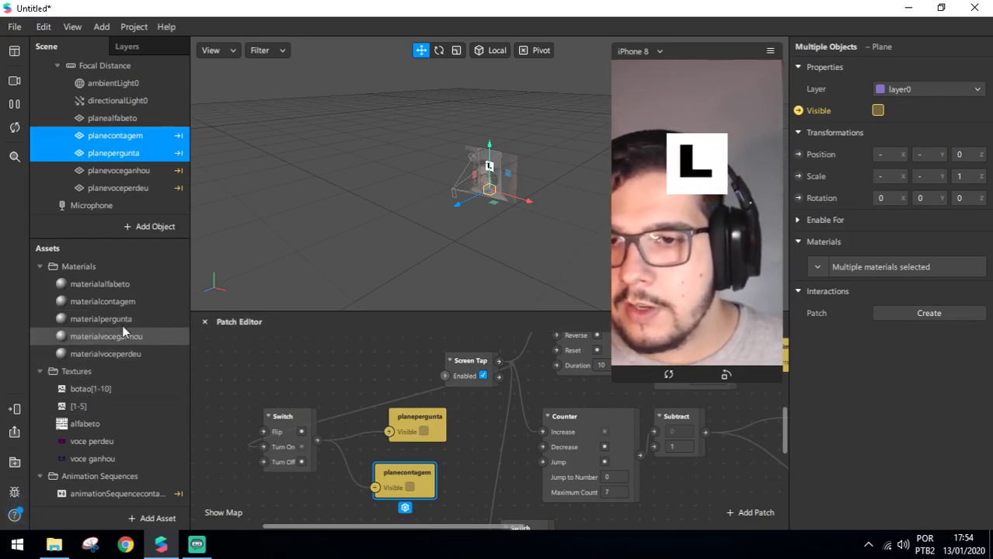
Set materialalfabeto's blend mode to Multiply.
left_click(93, 284)
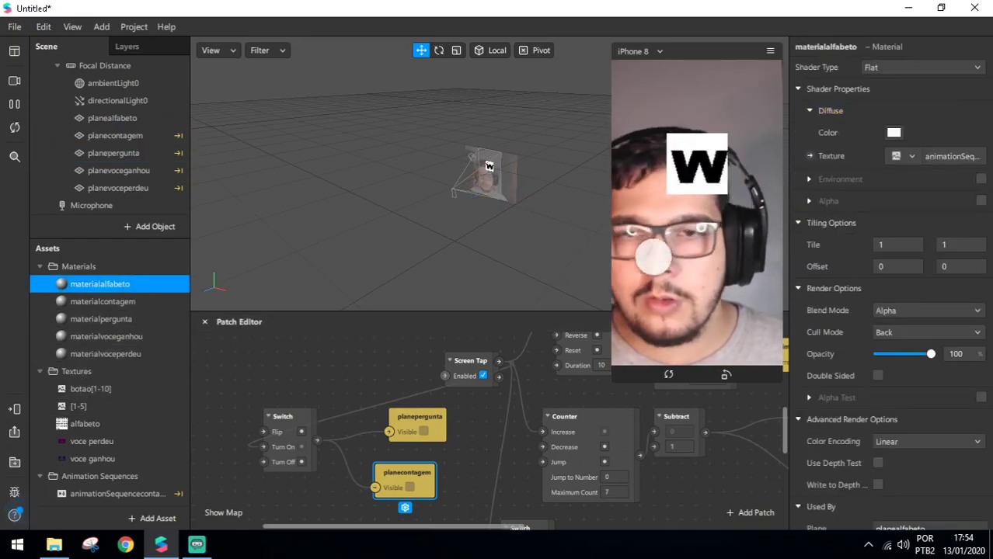
left_click(913, 311)
left_click(926, 376)
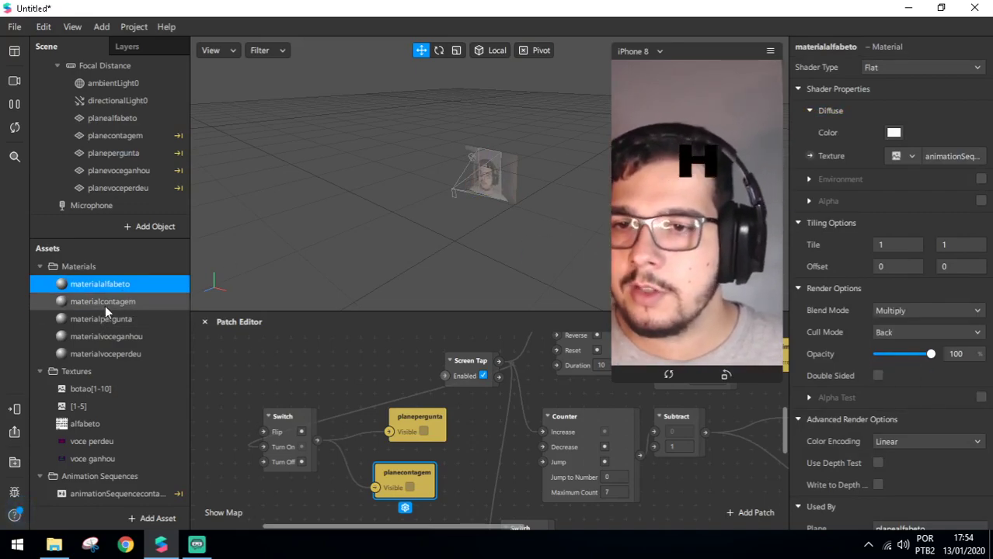
Try Subtract and Multiply blending on materialcontagem, keep Subtract, and check the countdown by tapping in the preview.
left_click(132, 302)
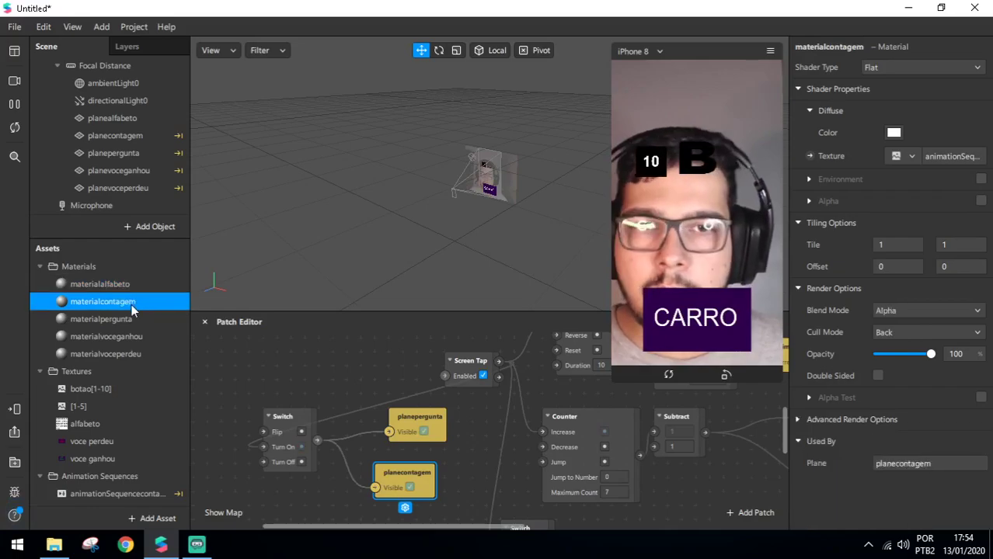
left_click(935, 310)
left_click(930, 362)
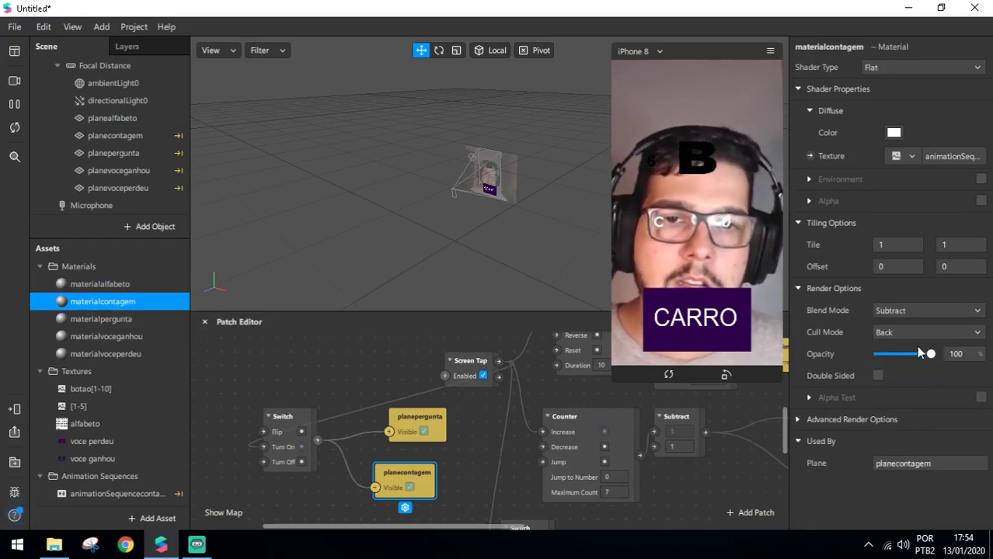
left_click(921, 310)
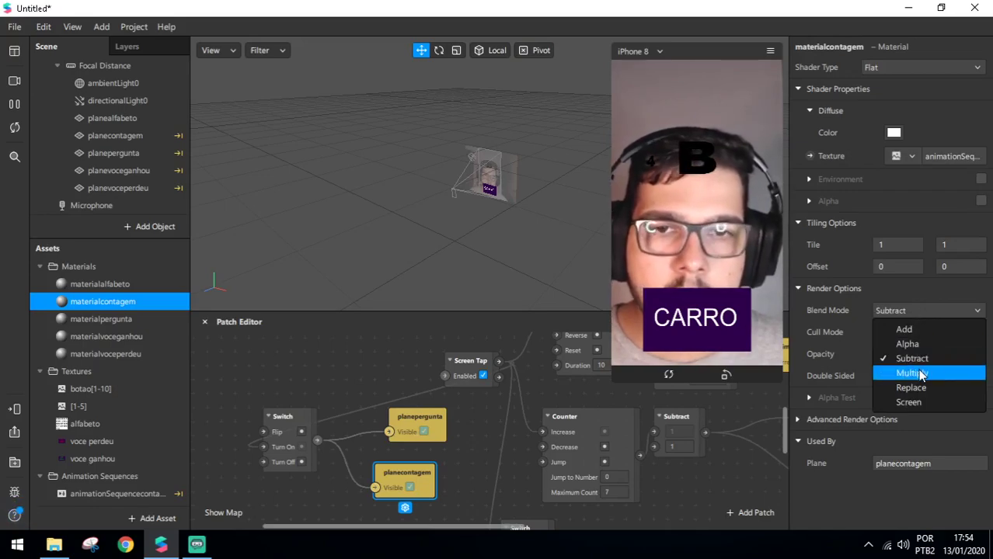
left_click(921, 374)
left_click(907, 312)
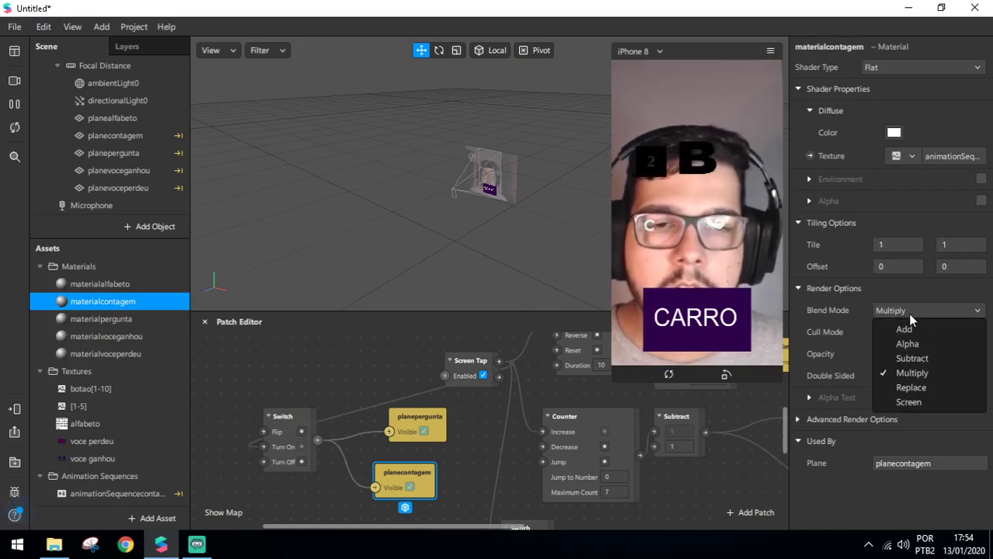
left_click(920, 359)
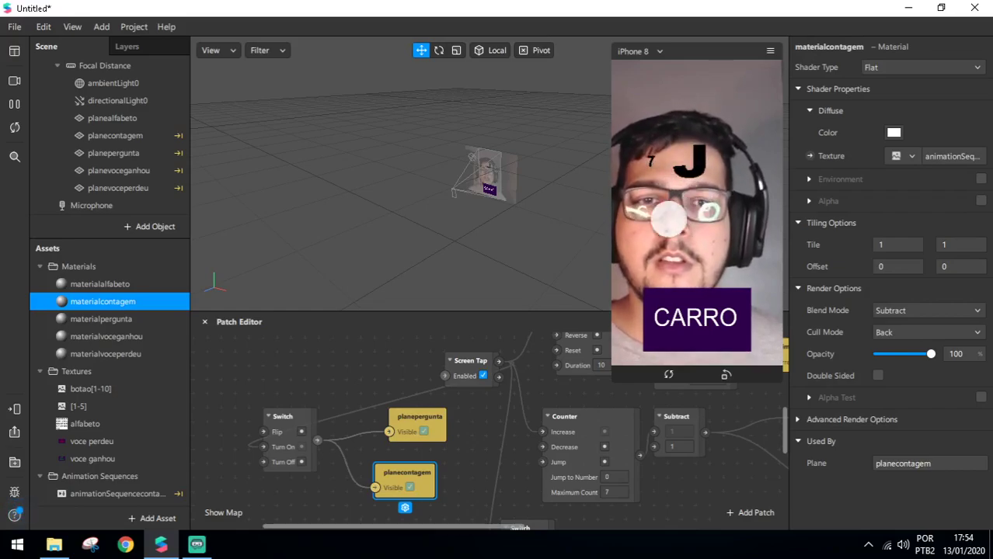
left_click(705, 233)
left_click(704, 233)
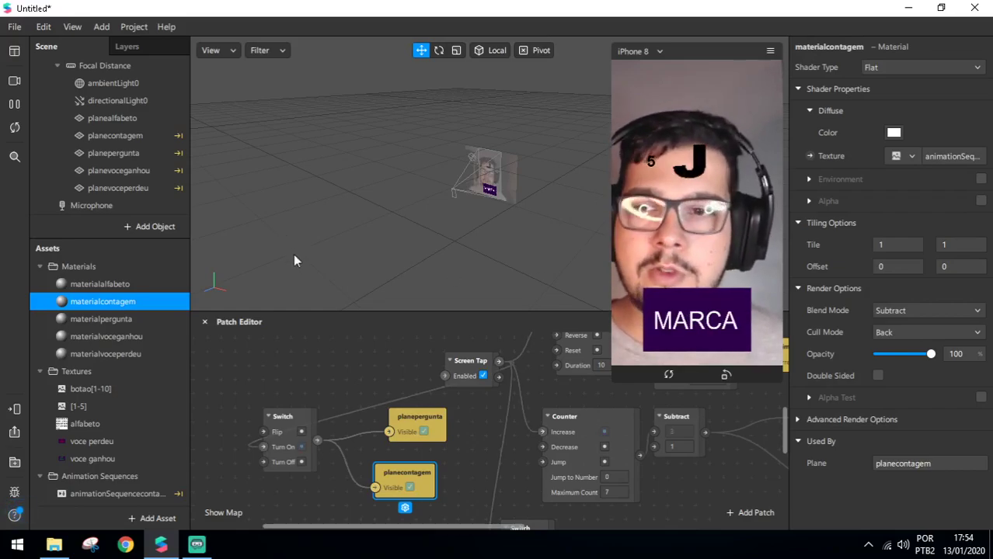
Add a Face Tracker to the scene.
scroll(78, 132, "up", 2)
scroll(106, 138, "down", 2)
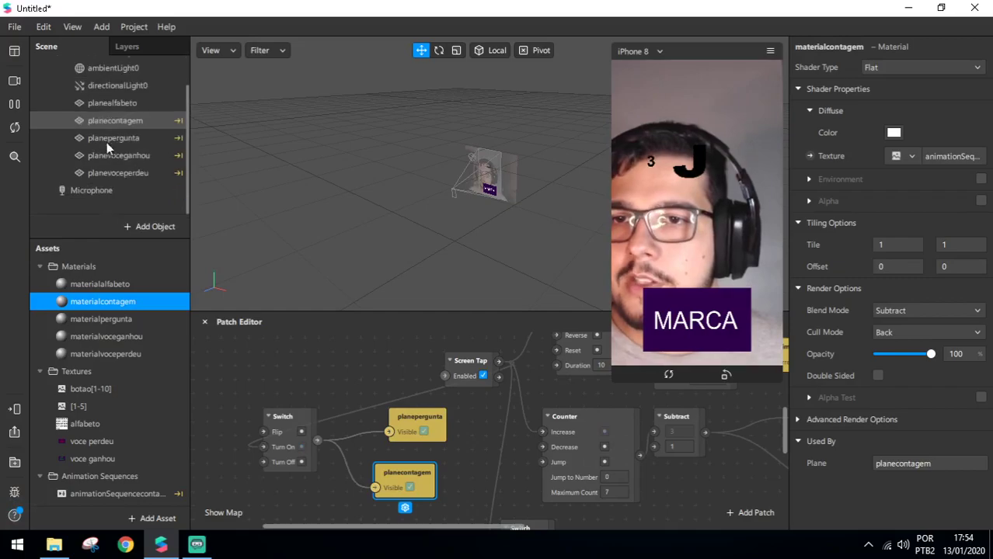
left_click(140, 226)
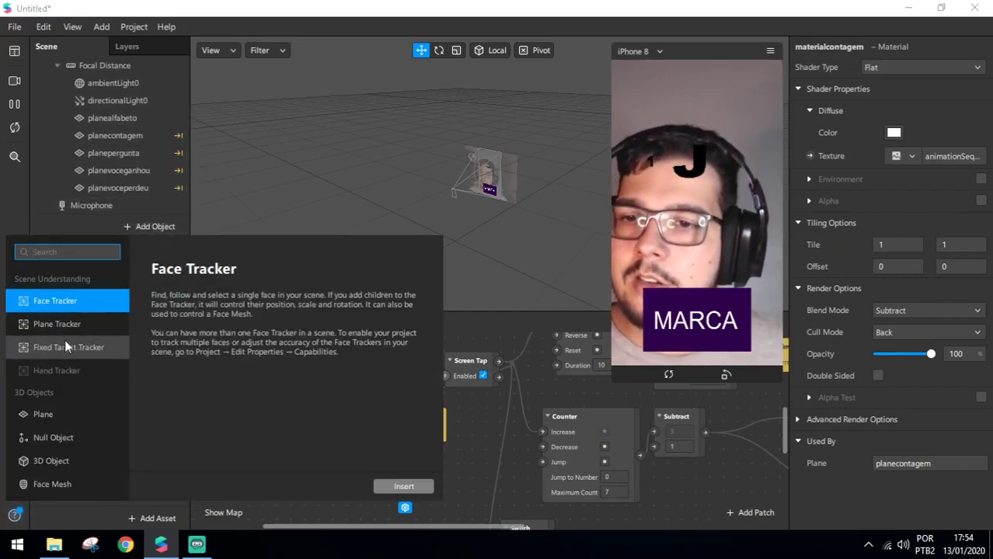
double_click(68, 300)
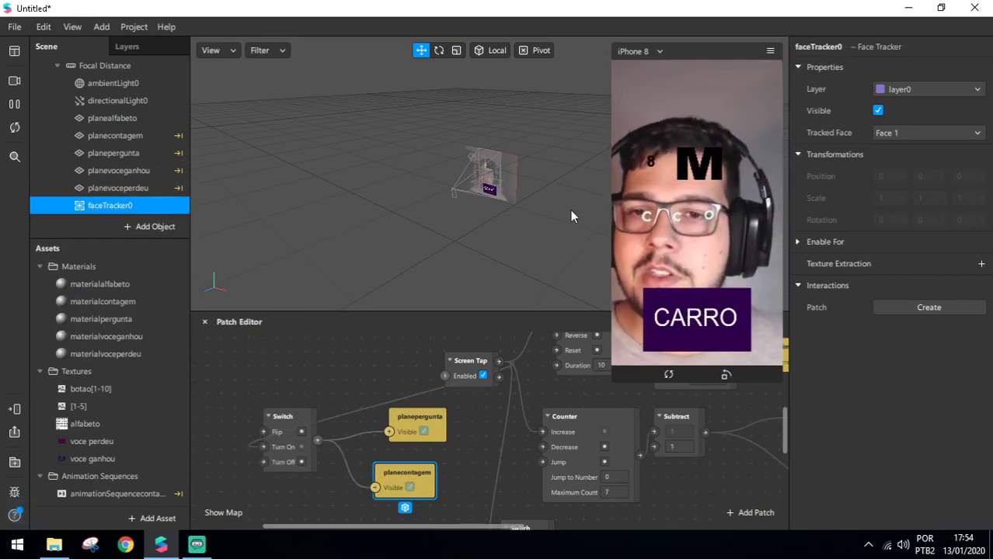
Add a null object to the scene and name it Game Stop.
scroll(109, 186, "up", 1)
left_click(148, 227)
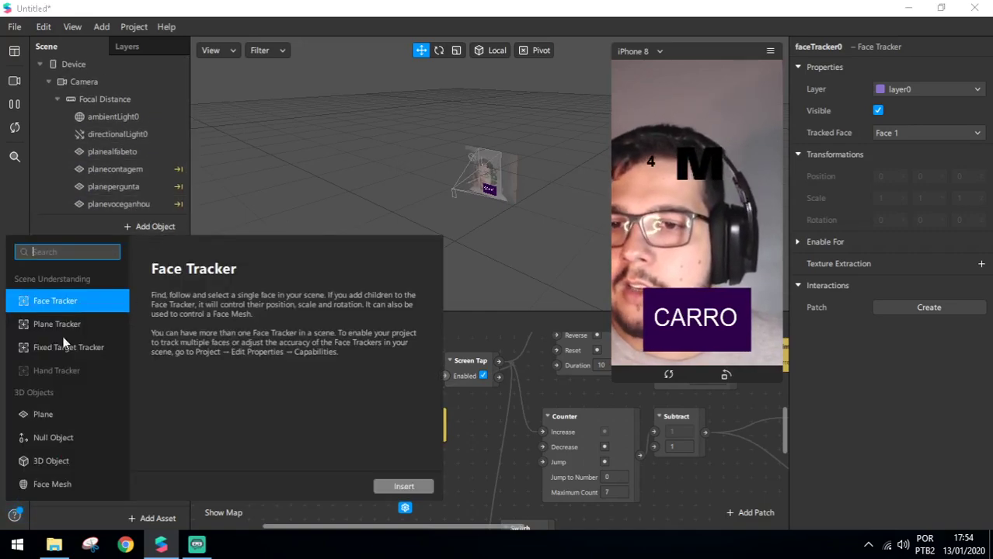
double_click(59, 439)
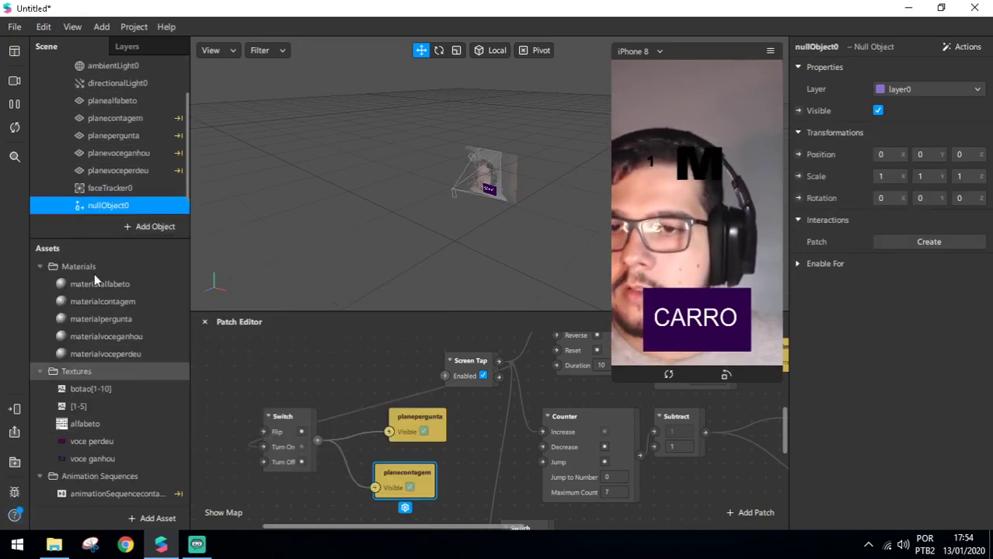
double_click(129, 205)
type("Game ")
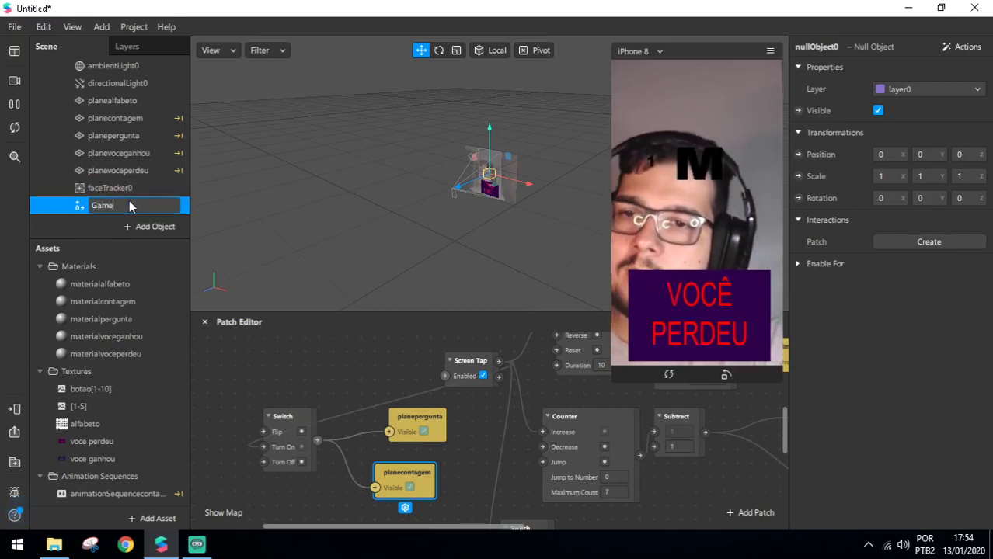
type("Stop")
key("Return")
Nest all five planes, planealfabeto through planevoceperdeu, under Game Stop and make Game Stop a child of faceTracker0.
left_click(117, 171)
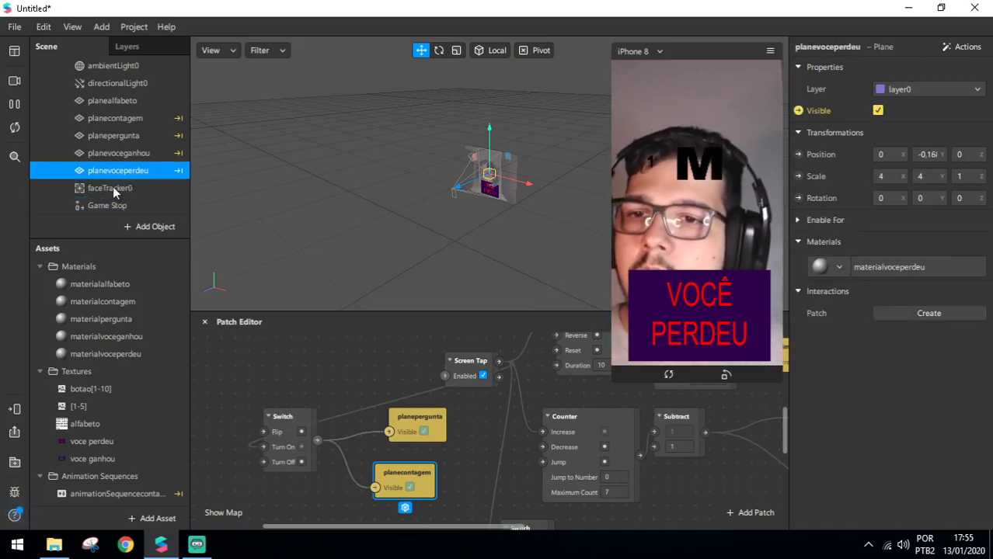
scroll(116, 187, "up", 1)
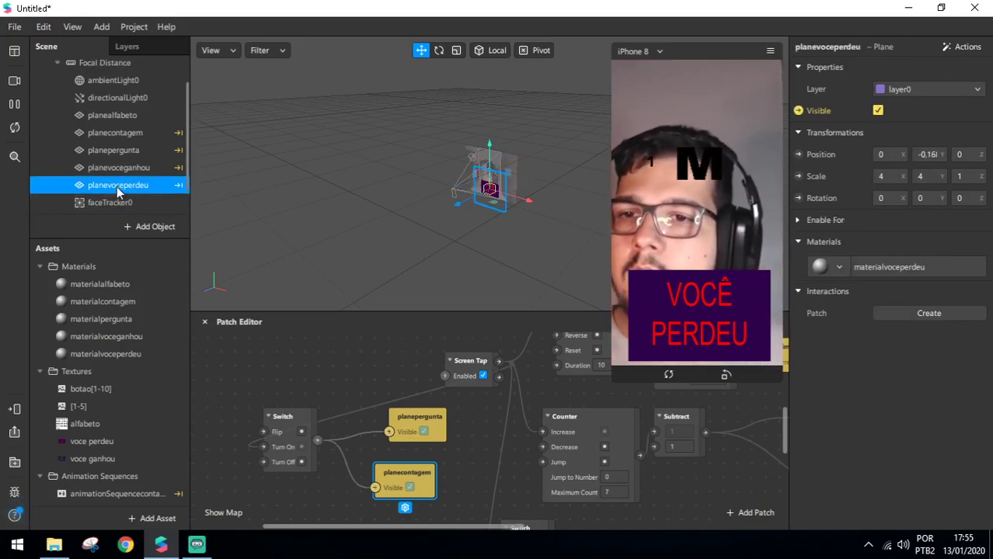
left_click(127, 115, "shift")
scroll(132, 163, "down", 1)
left_click_drag(117, 154, 146, 172)
scroll(117, 148, "up", 1)
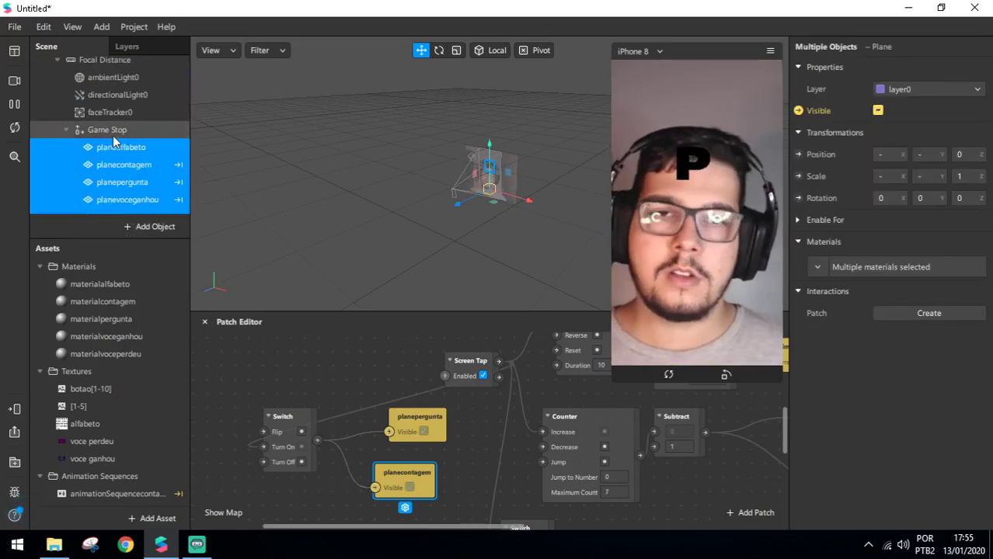
left_click_drag(101, 125, 110, 103)
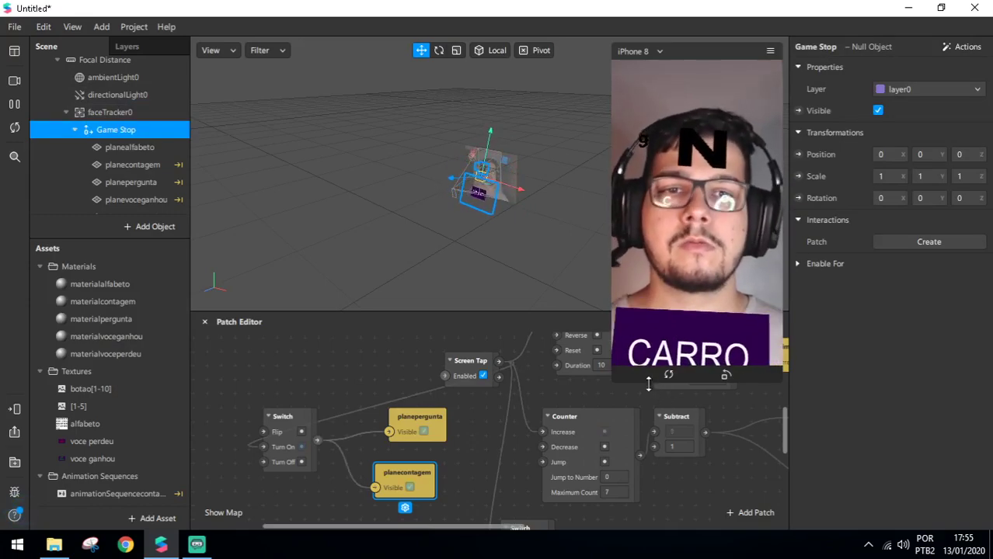
Set planepergunta's Y position to -0,08.
scroll(145, 180, "down", 1)
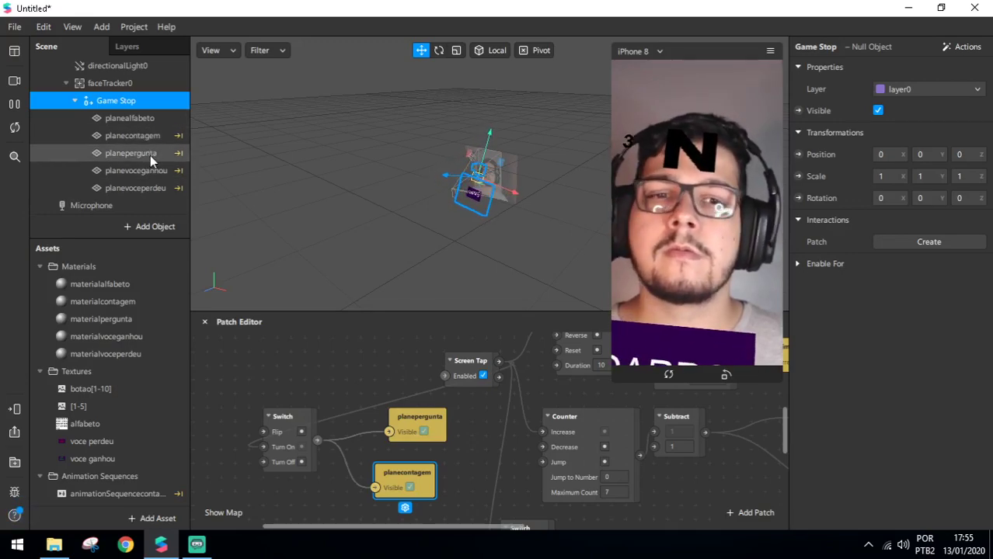
left_click(150, 157)
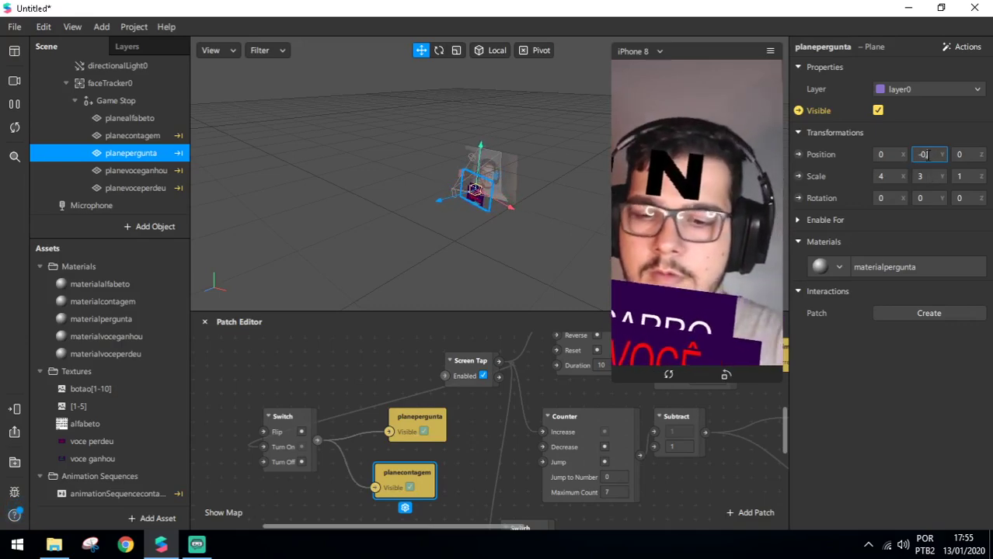
key("Return")
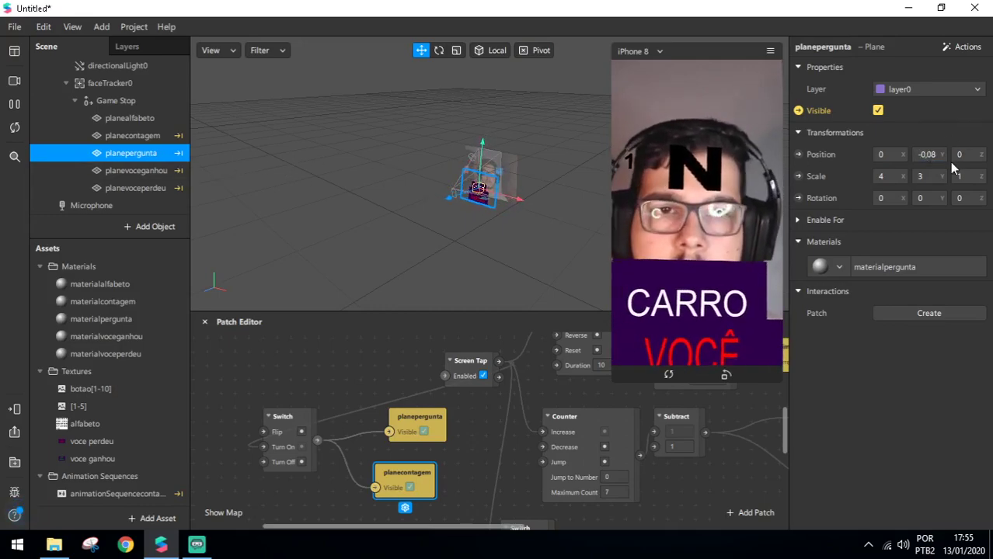
Set the Y position of both planevoceganhou and planevoceperdeu to -0,1.
left_click(111, 171)
left_click(131, 189, "shift")
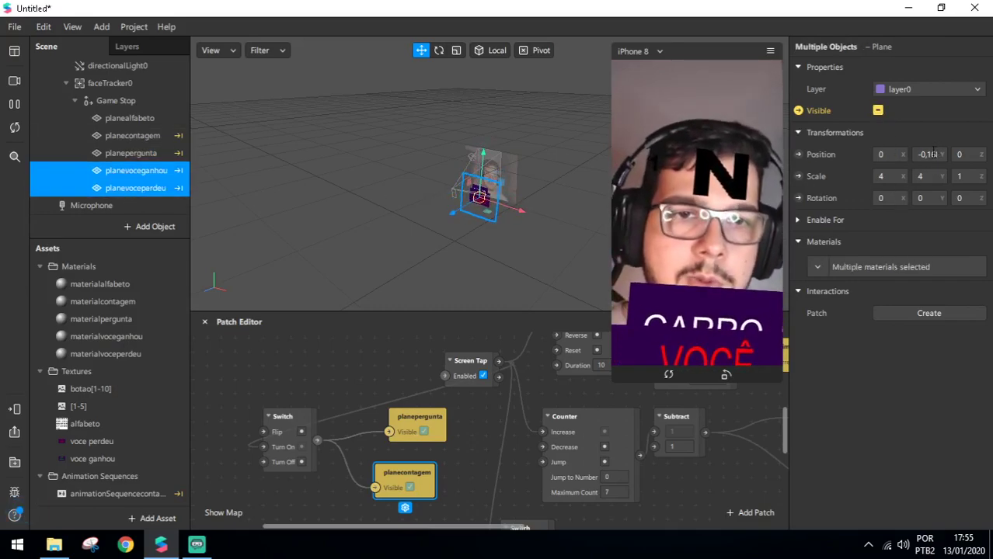
key("Return")
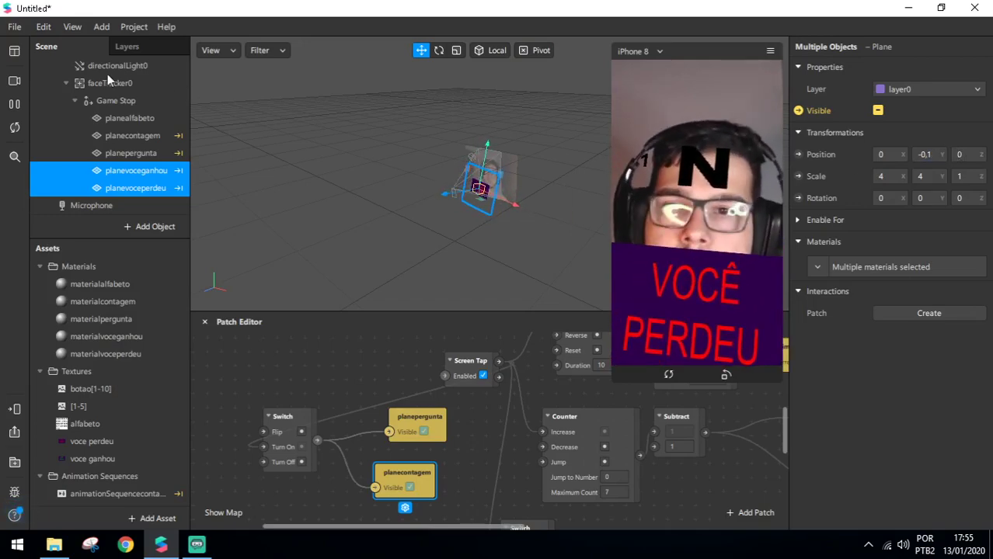
Restart the effect and play a round in an enlarged preview to check how the planes follow the face.
left_click(11, 134)
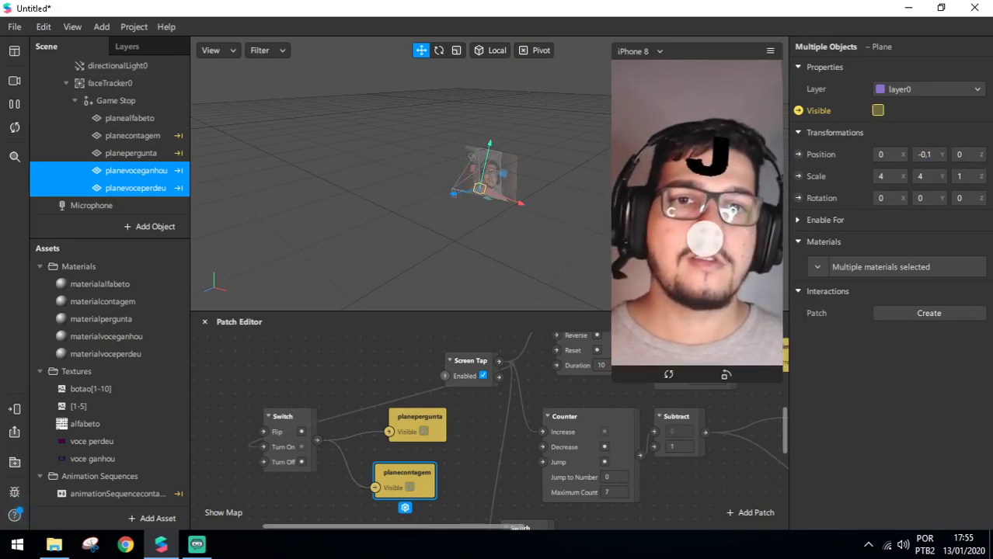
left_click_drag(614, 378, 535, 516)
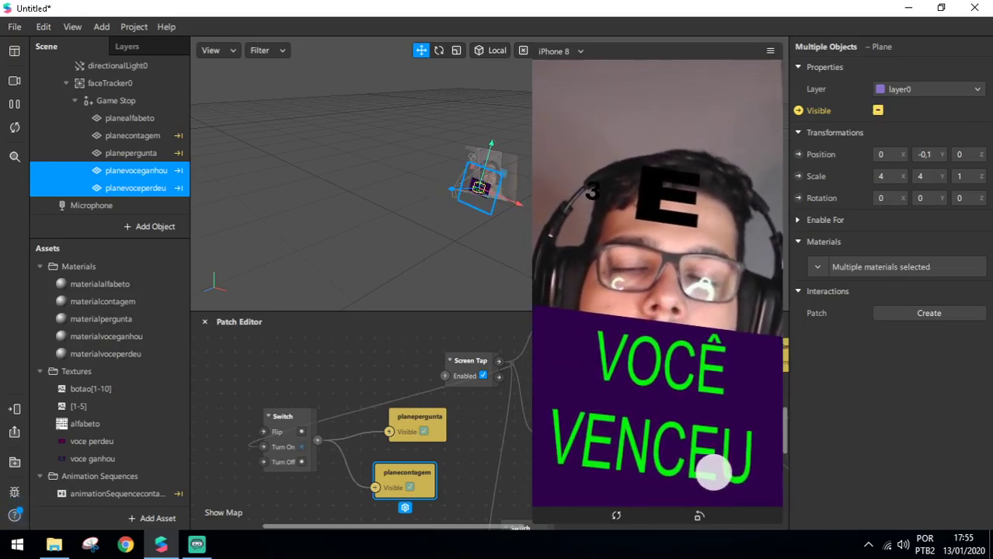
mouse_move(534, 525)
left_mouse_down()
mouse_move(594, 525)
mouse_move(533, 525)
left_mouse_up()
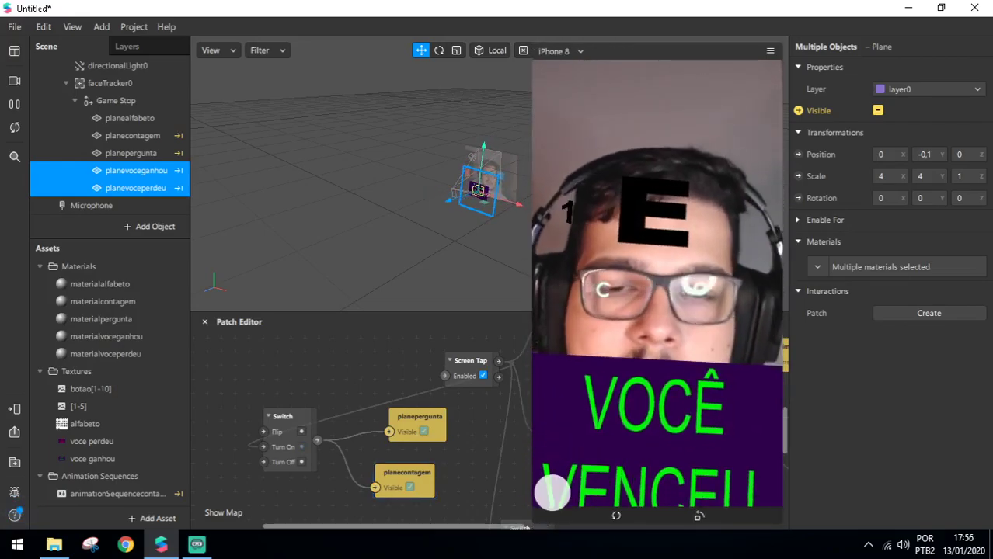
mouse_move(541, 530)
left_mouse_down()
mouse_move(600, 531)
mouse_move(533, 530)
left_mouse_up()
left_click_drag(588, 420, 630, 374)
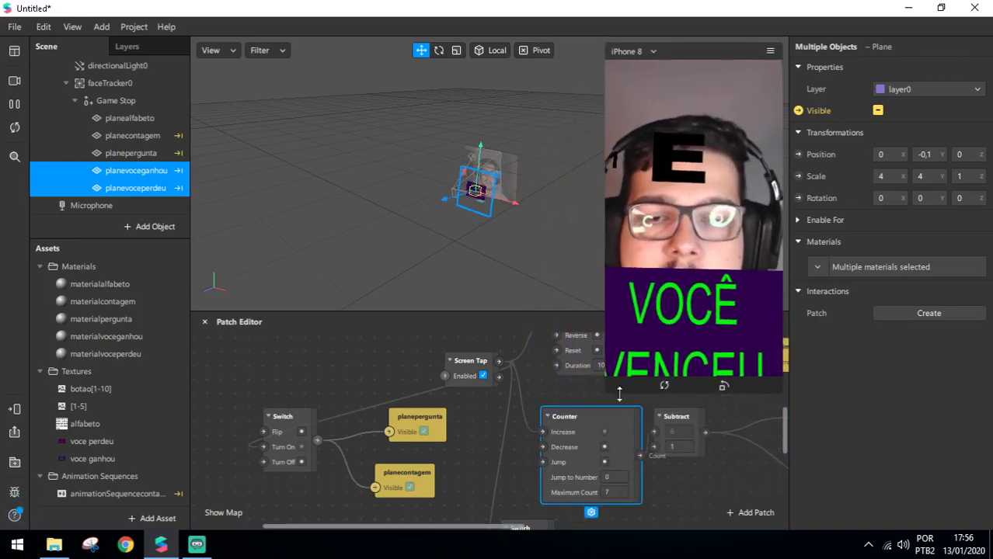
scroll(482, 486, "up", 3)
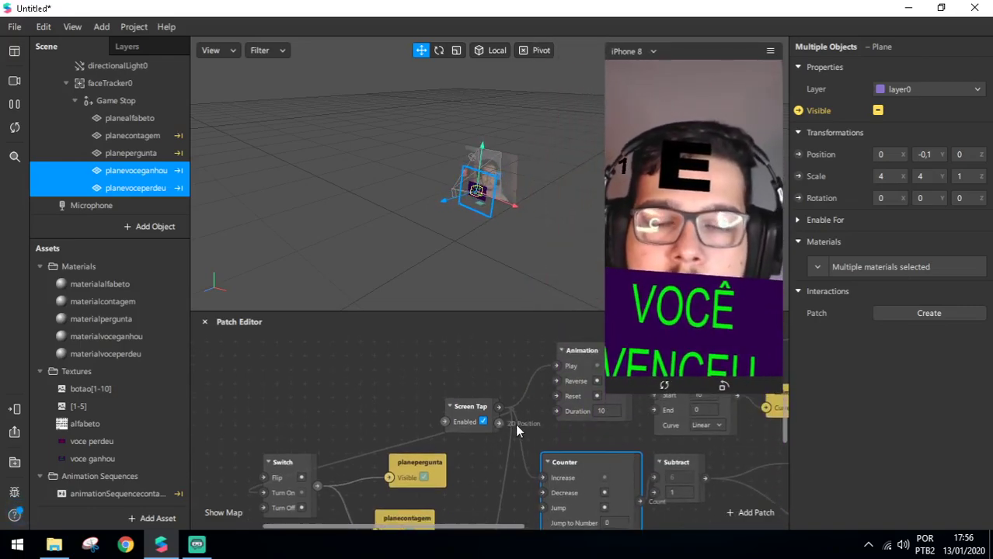
scroll(509, 425, "down", 2)
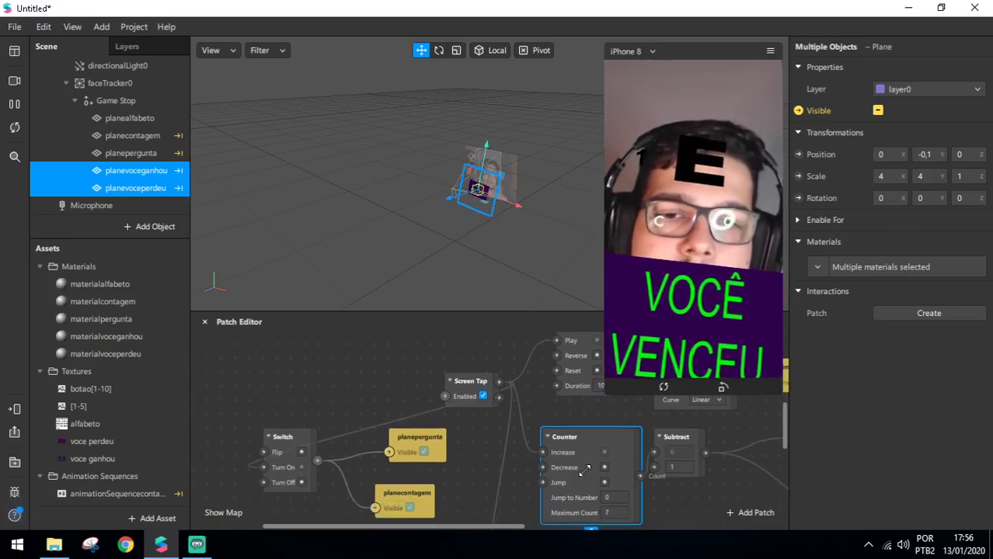
left_click_drag(593, 449, 534, 507)
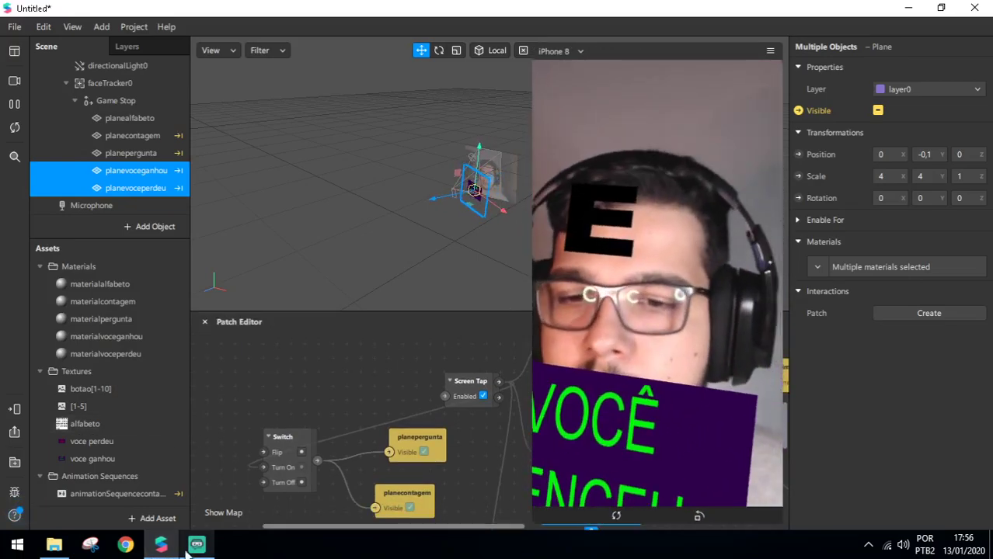
left_click(197, 547)
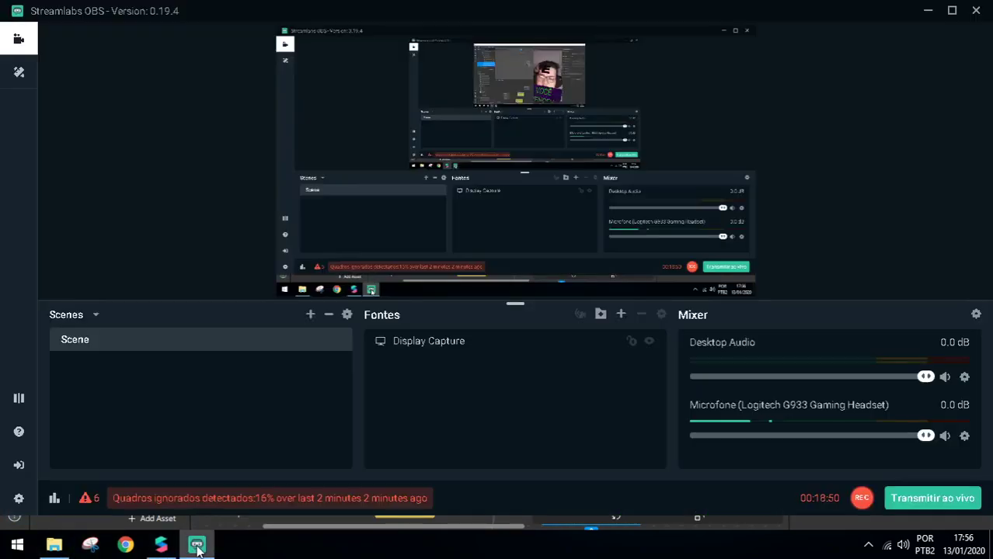